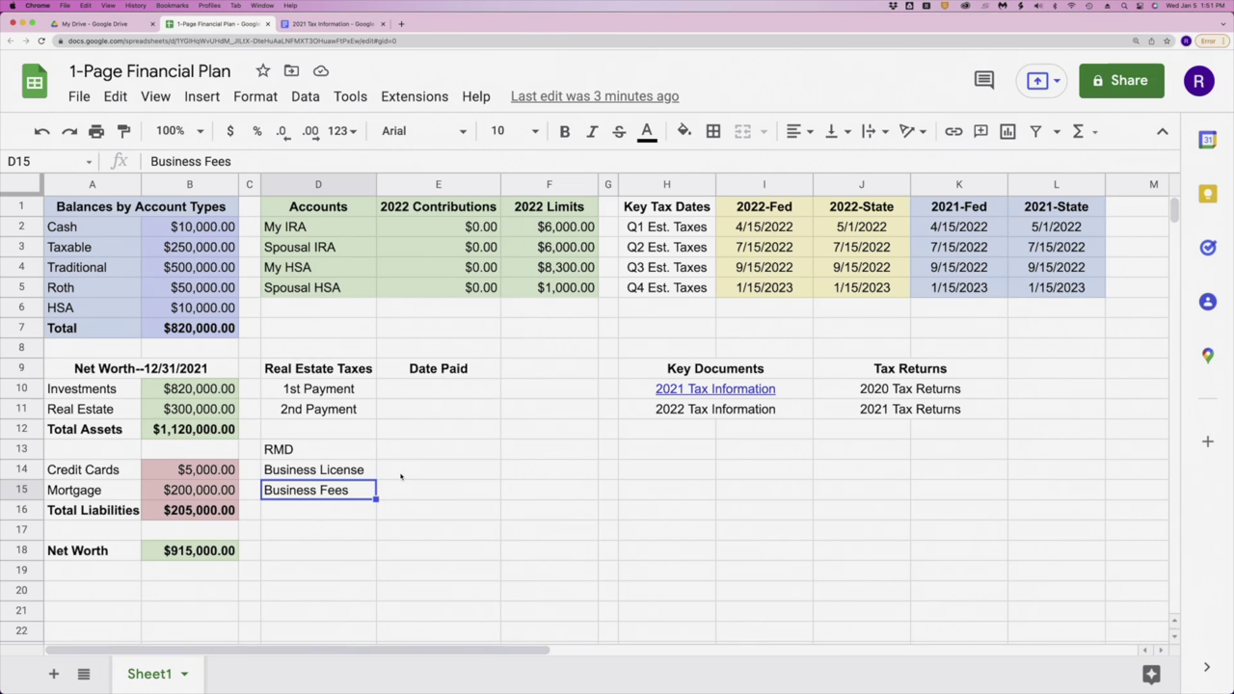
# - Examine the account types and balances from Cash to HSA, along with the formula behind their total
pyautogui.moveTo(127, 207); pyautogui.dragTo(134, 560)
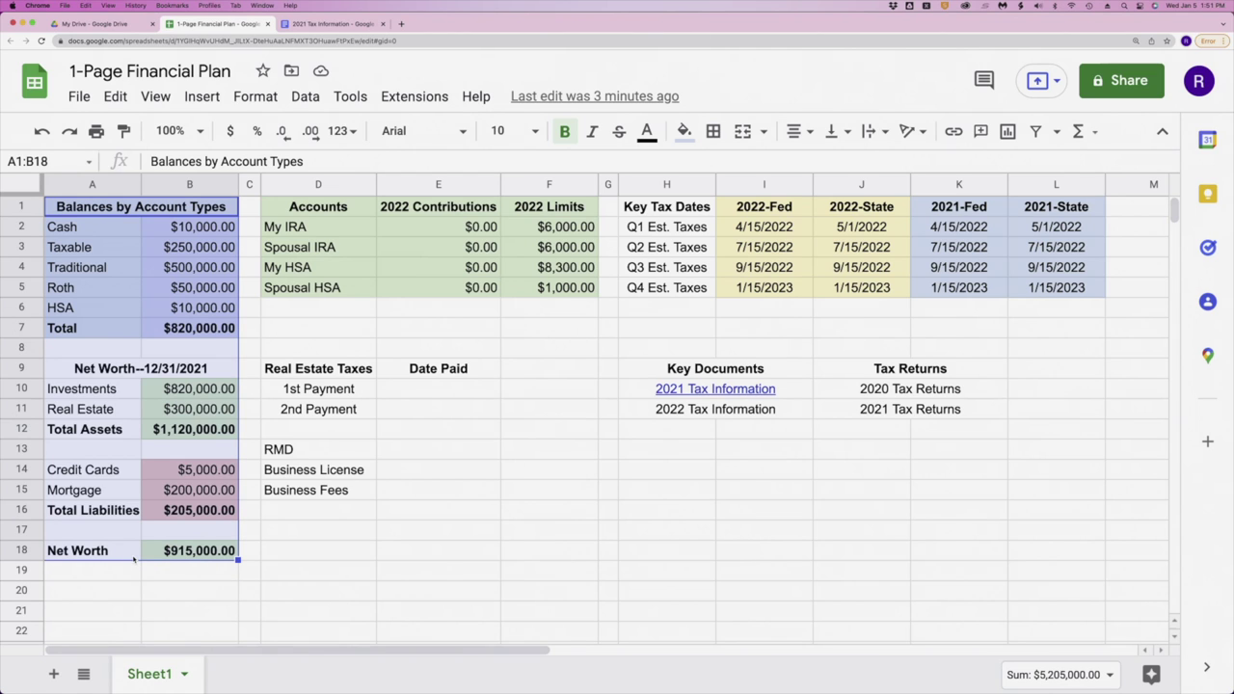
pyautogui.click(107, 312)
pyautogui.click(86, 228)
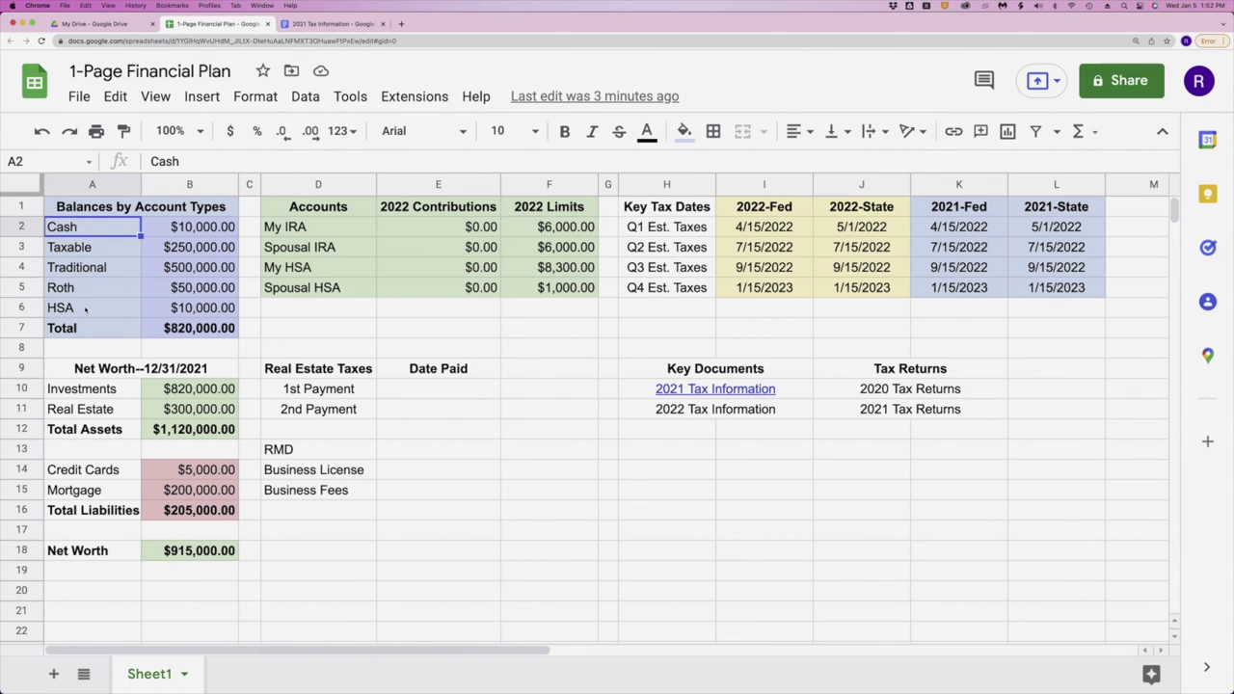
pyautogui.click(110, 249)
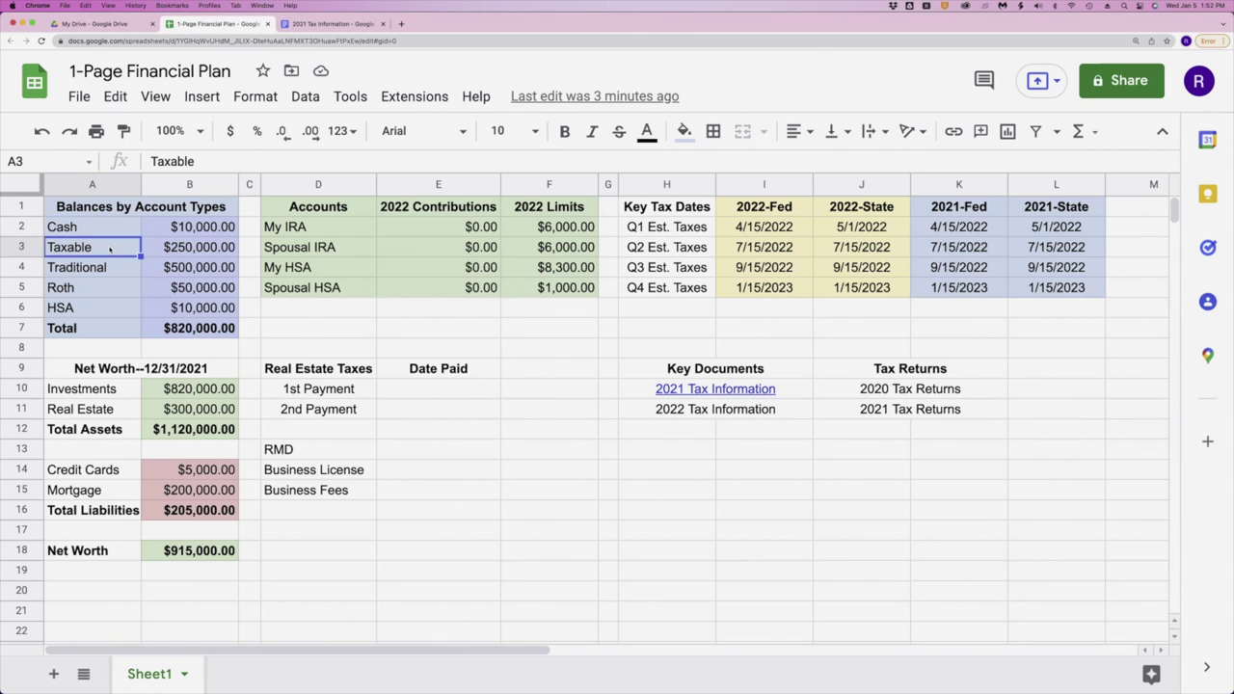
pyautogui.click(109, 275)
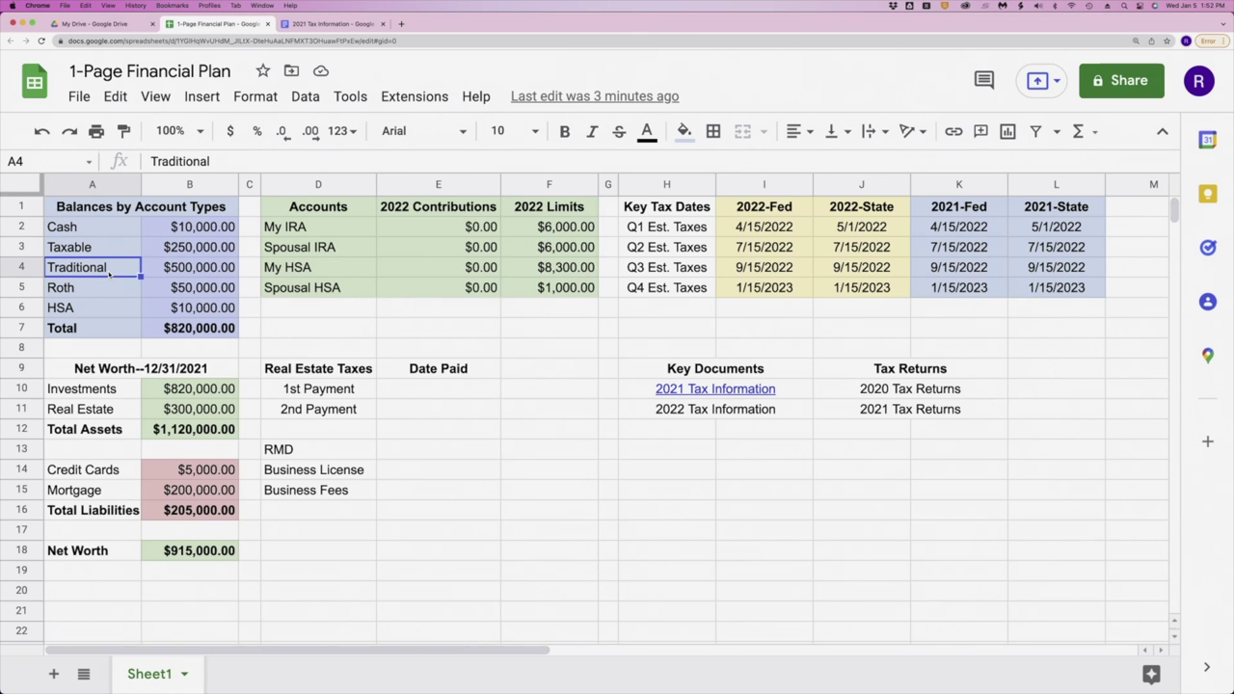
pyautogui.click(108, 290)
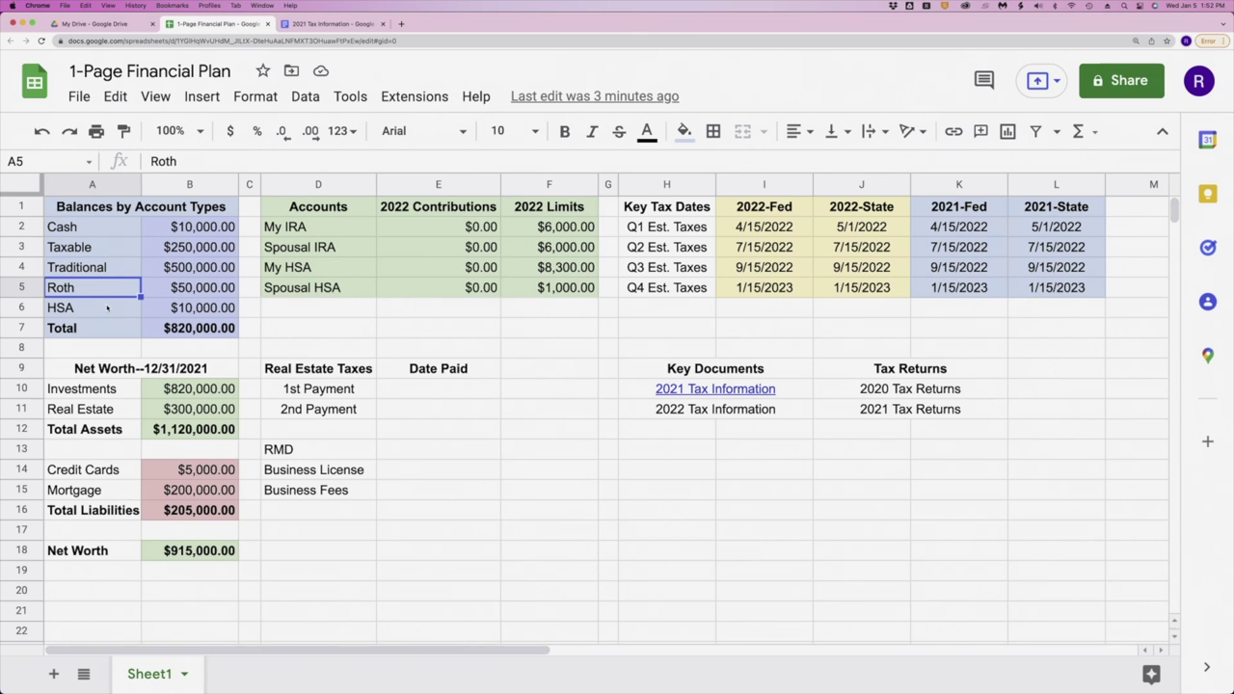
pyautogui.click(107, 309)
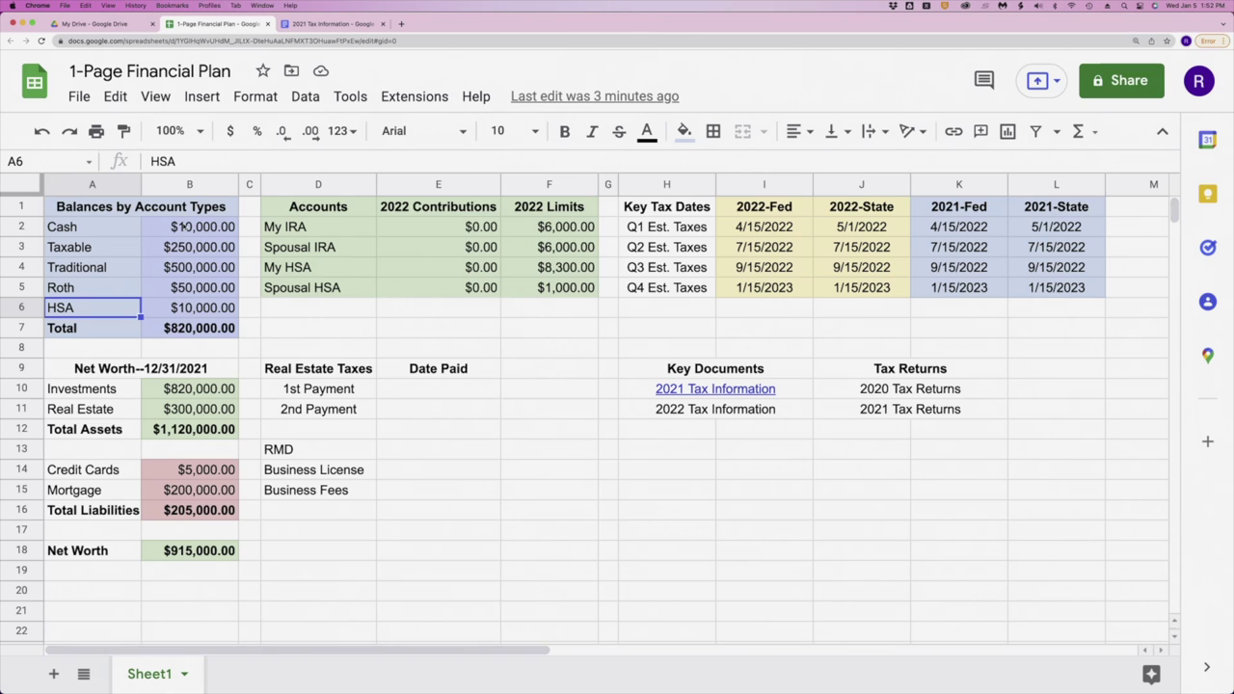
pyautogui.click(177, 296)
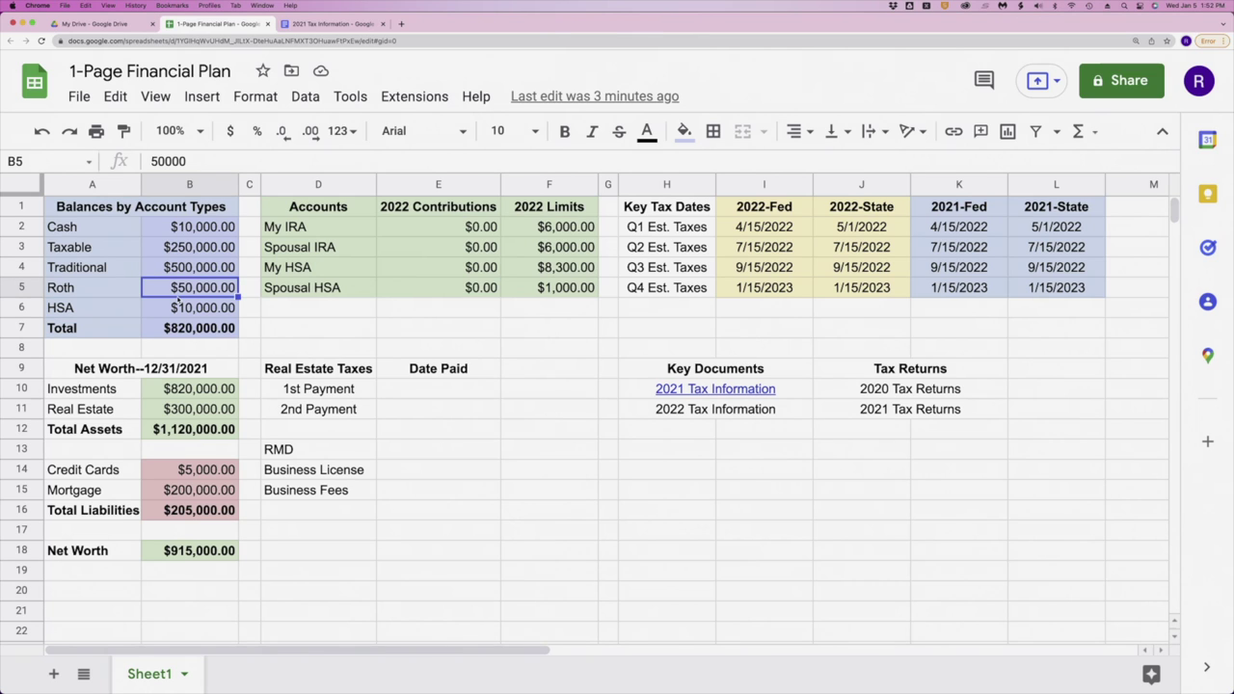
pyautogui.doubleClick(180, 287)
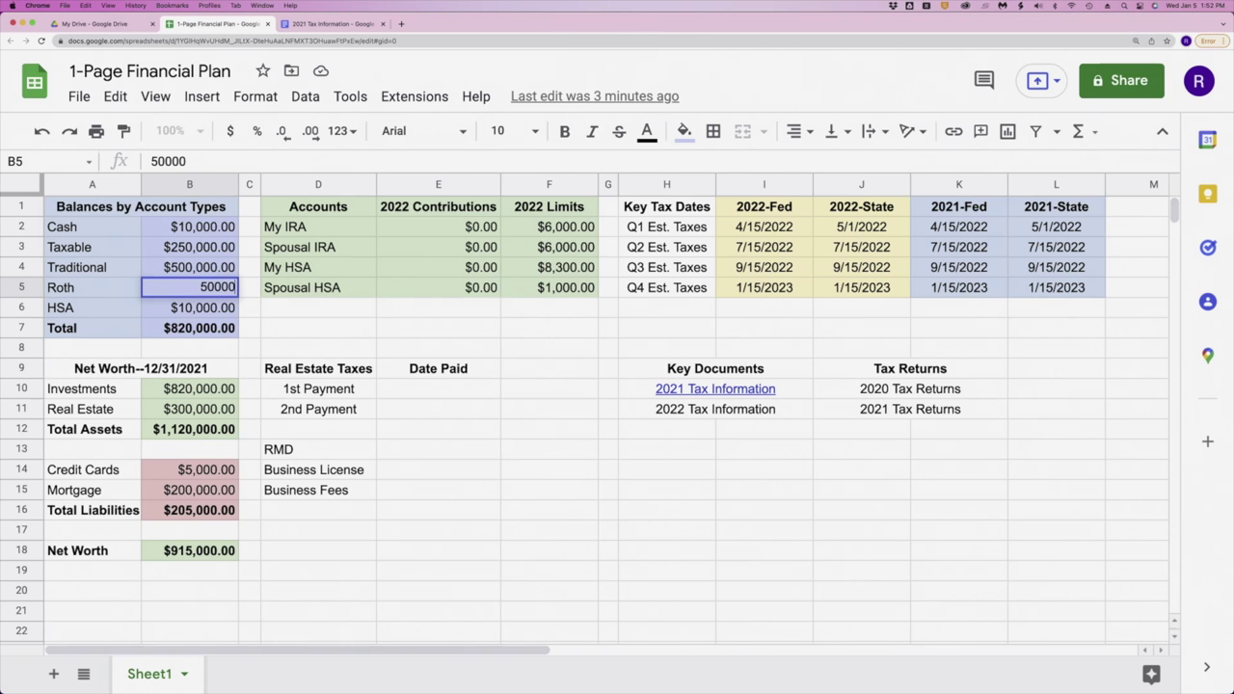
pyautogui.press('Escape')
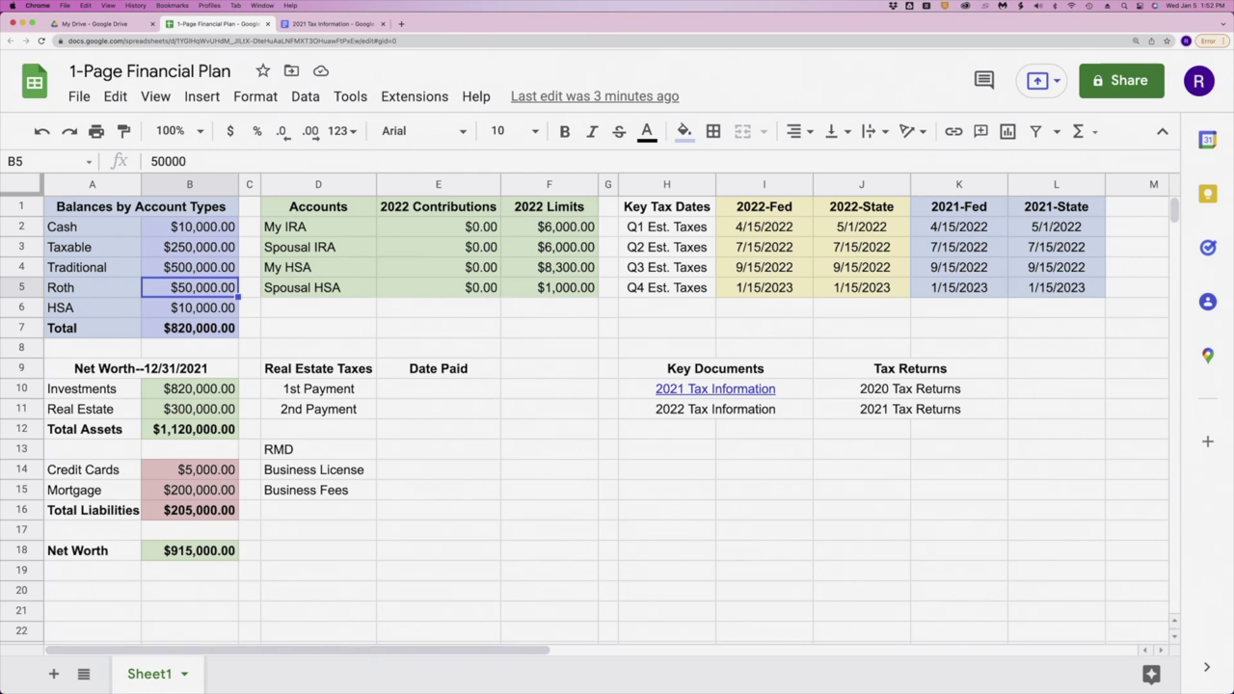
pyautogui.click(176, 328)
pyautogui.doubleClick(175, 328)
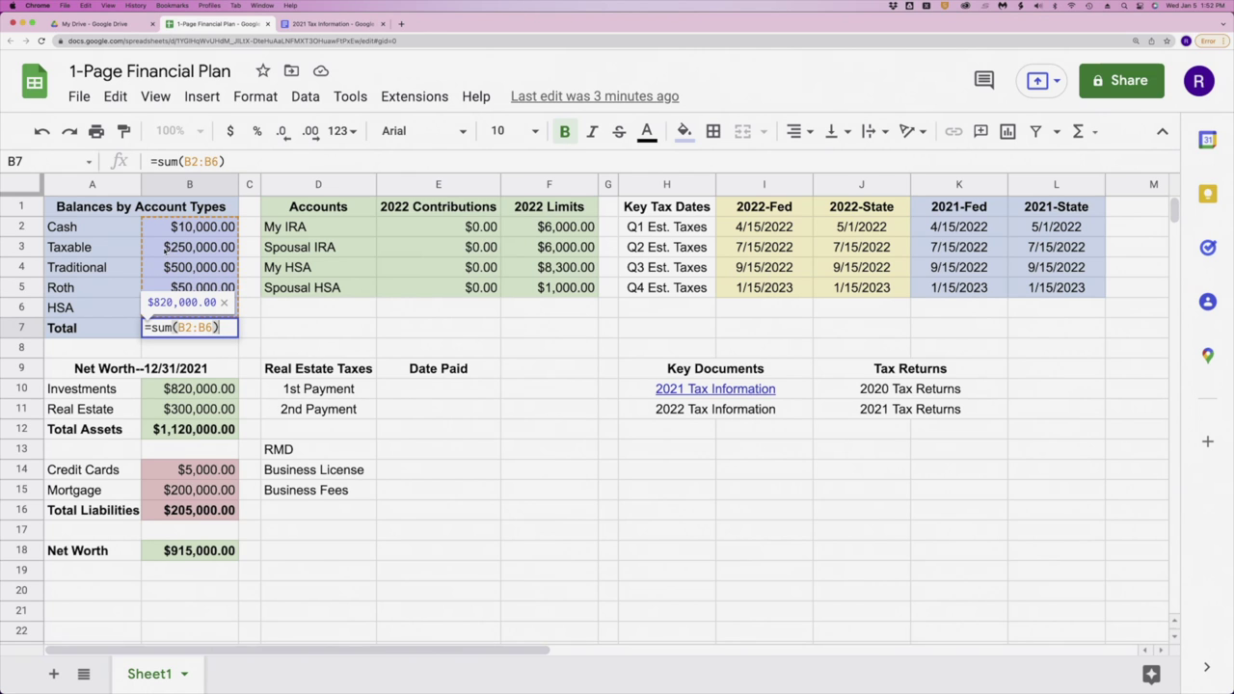
pyautogui.press('Escape')
# - Examine the net worth section, checking the Investments, Real Estate, Total Liabilities and Net Worth cells and their formulas
pyautogui.click(169, 389)
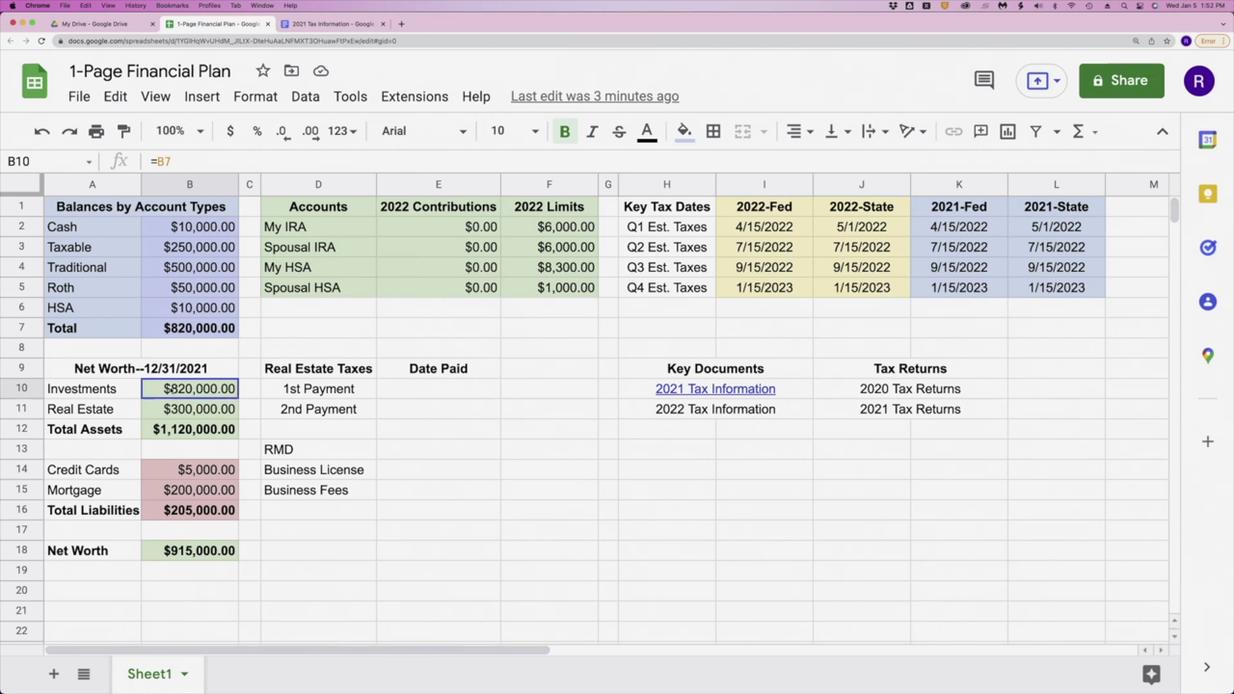
pyautogui.write('=B7')
pyautogui.hotkey('ctrl', 'Return')
pyautogui.click(169, 409)
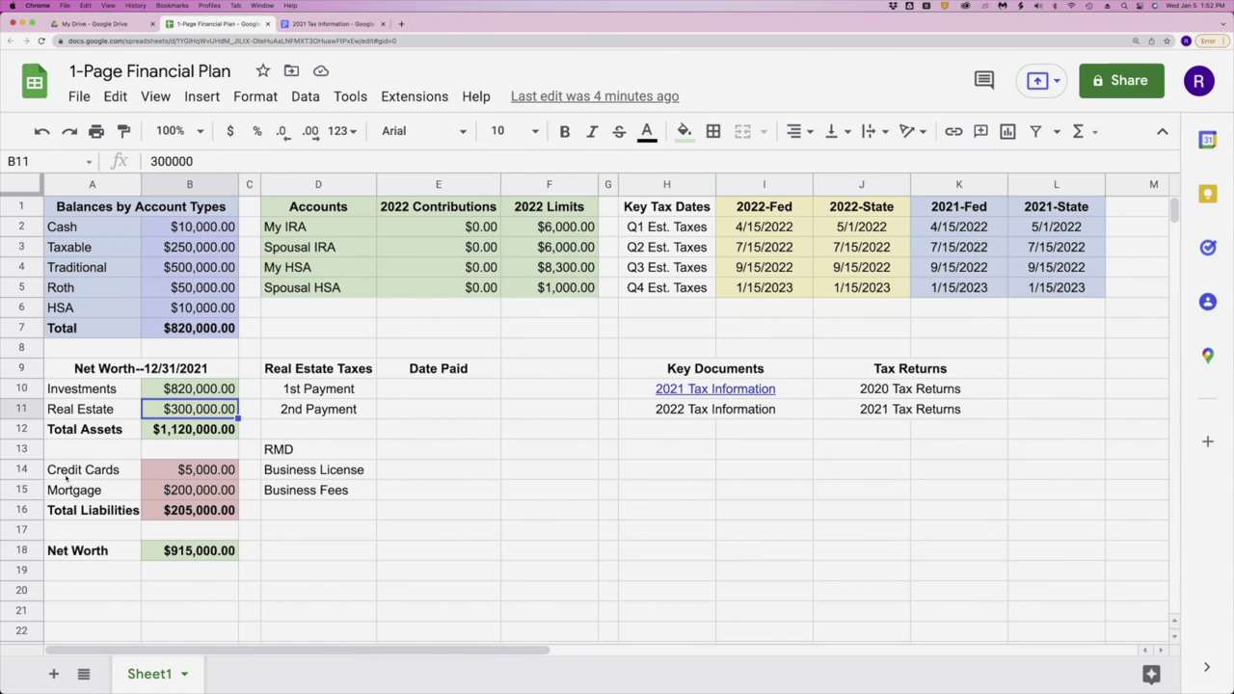
pyautogui.doubleClick(179, 511)
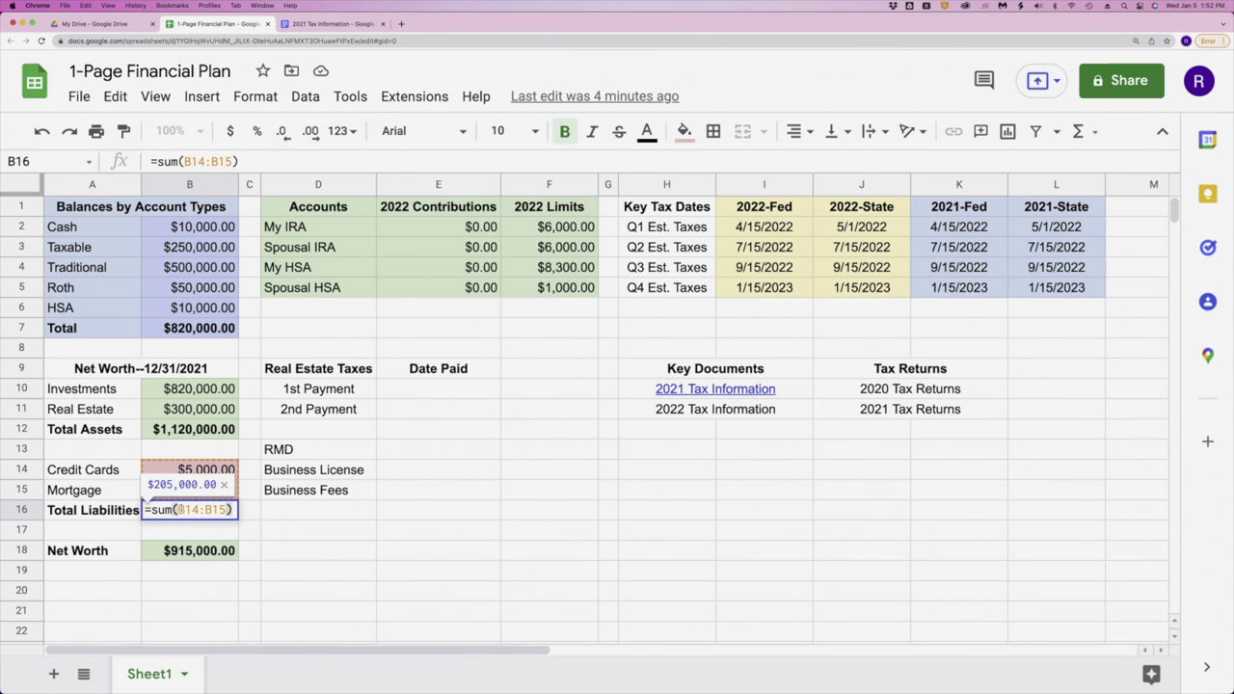
pyautogui.press('Escape')
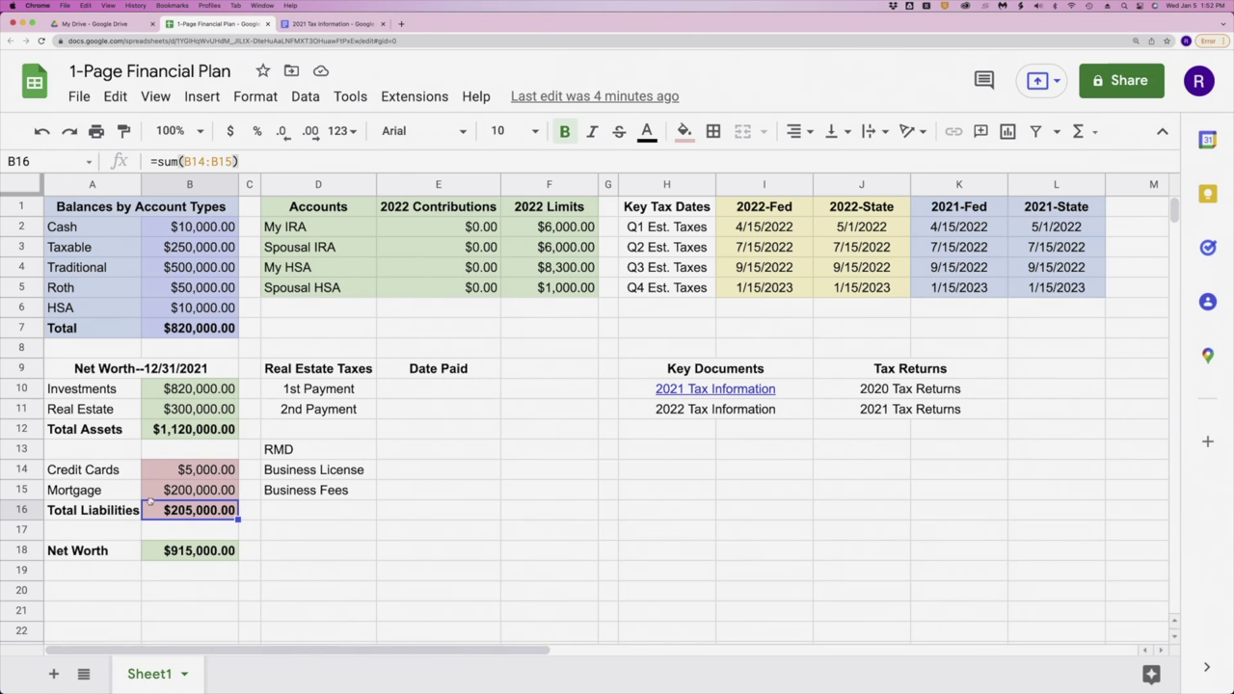
pyautogui.click(179, 550)
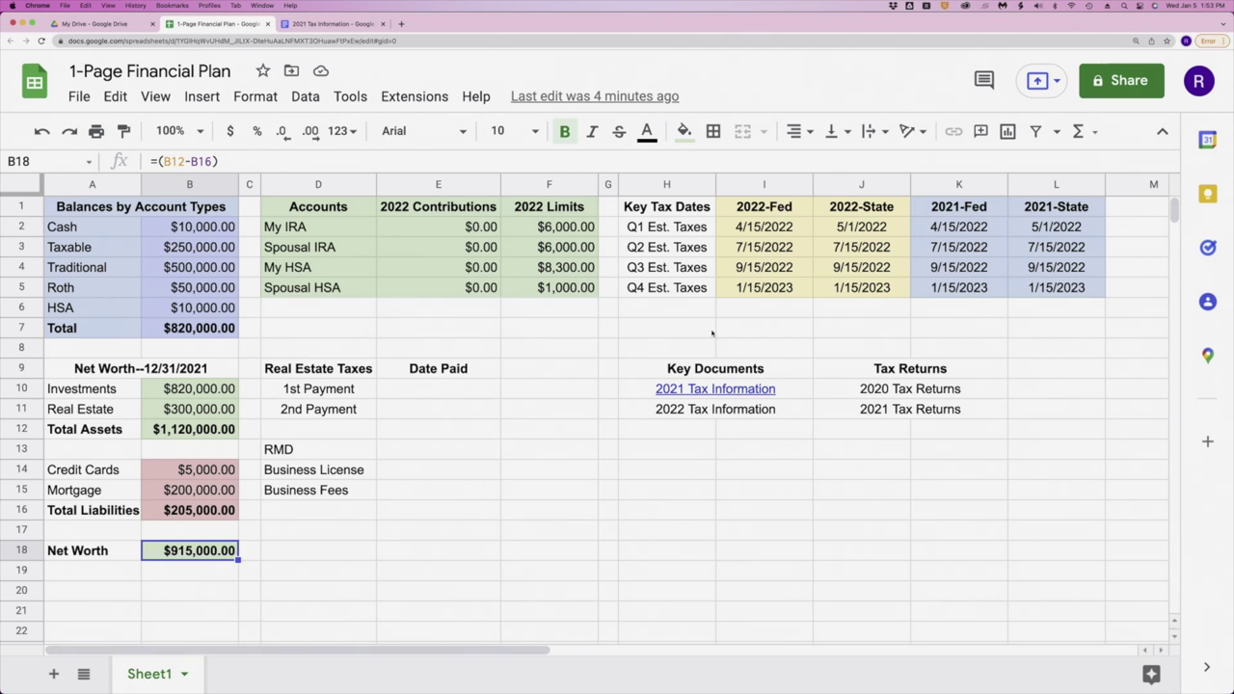
# - Set the 2022 limit for My IRA to 7,000
pyautogui.click(354, 230)
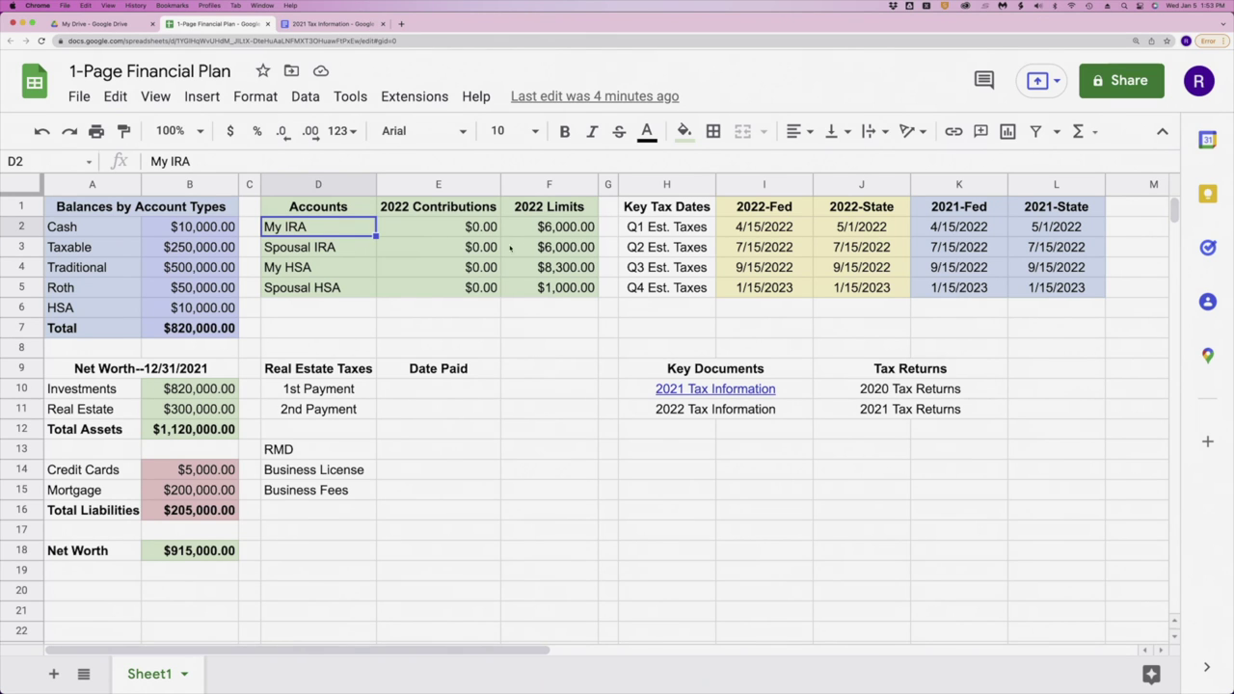
pyautogui.click(553, 226)
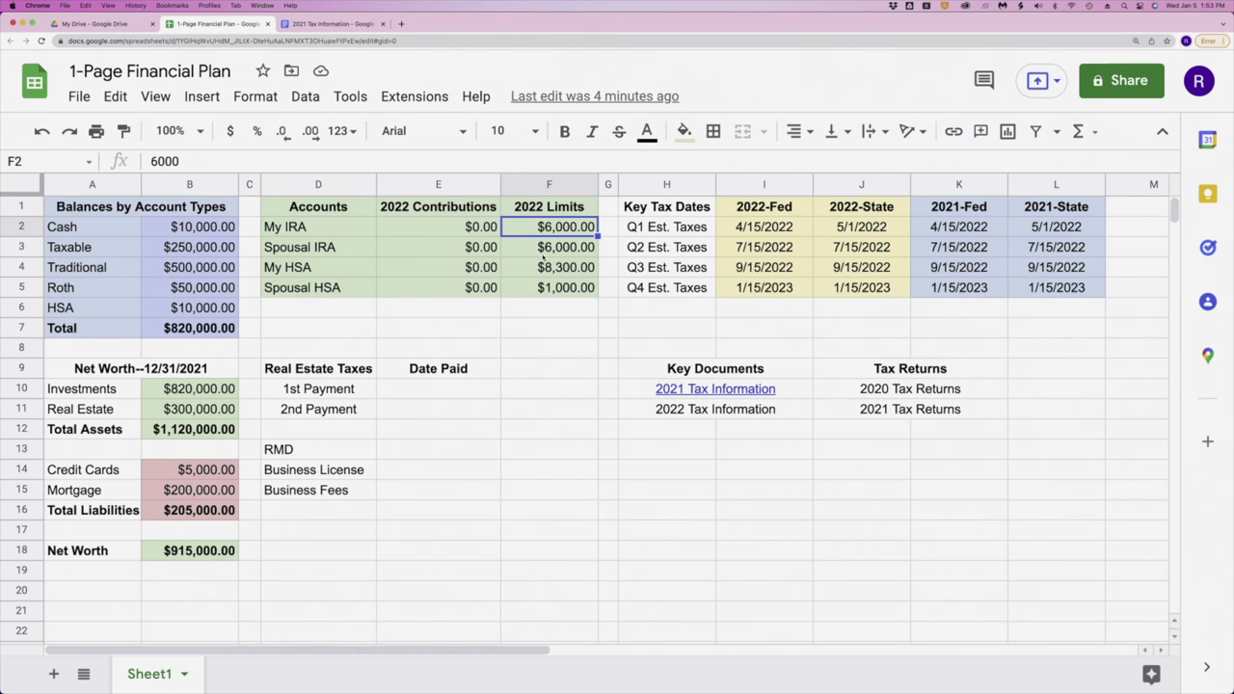
pyautogui.write('7')
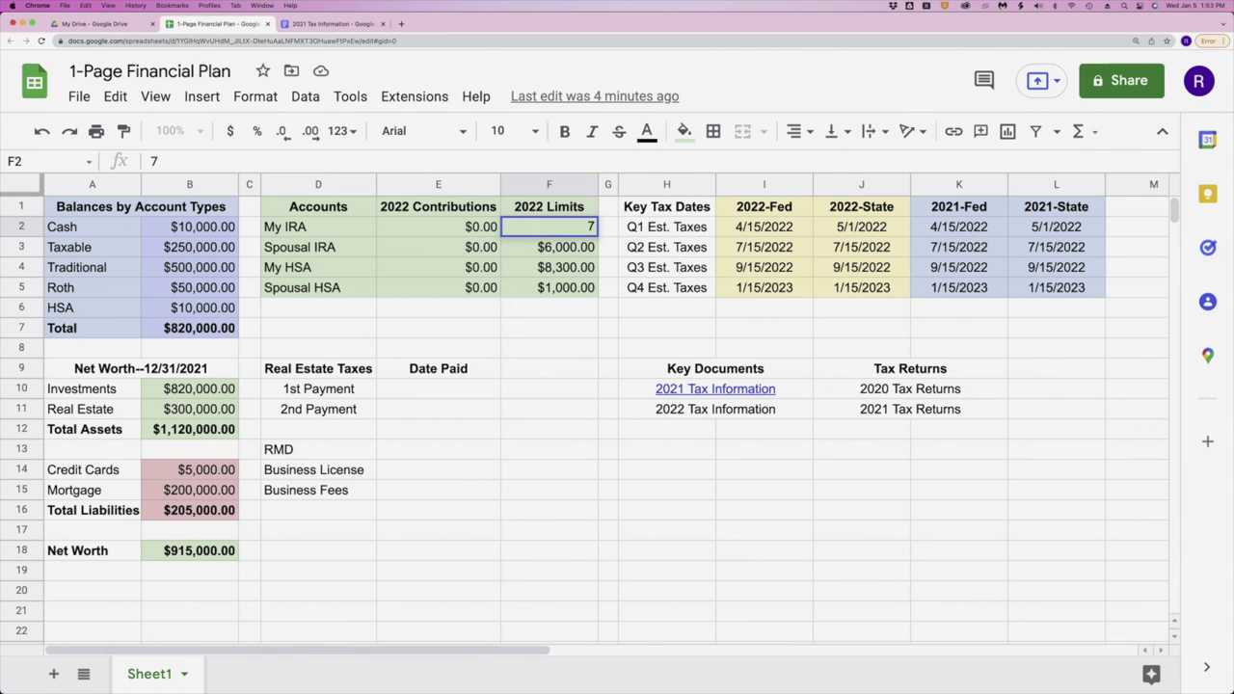
pyautogui.write(',000')
pyautogui.press('Return')
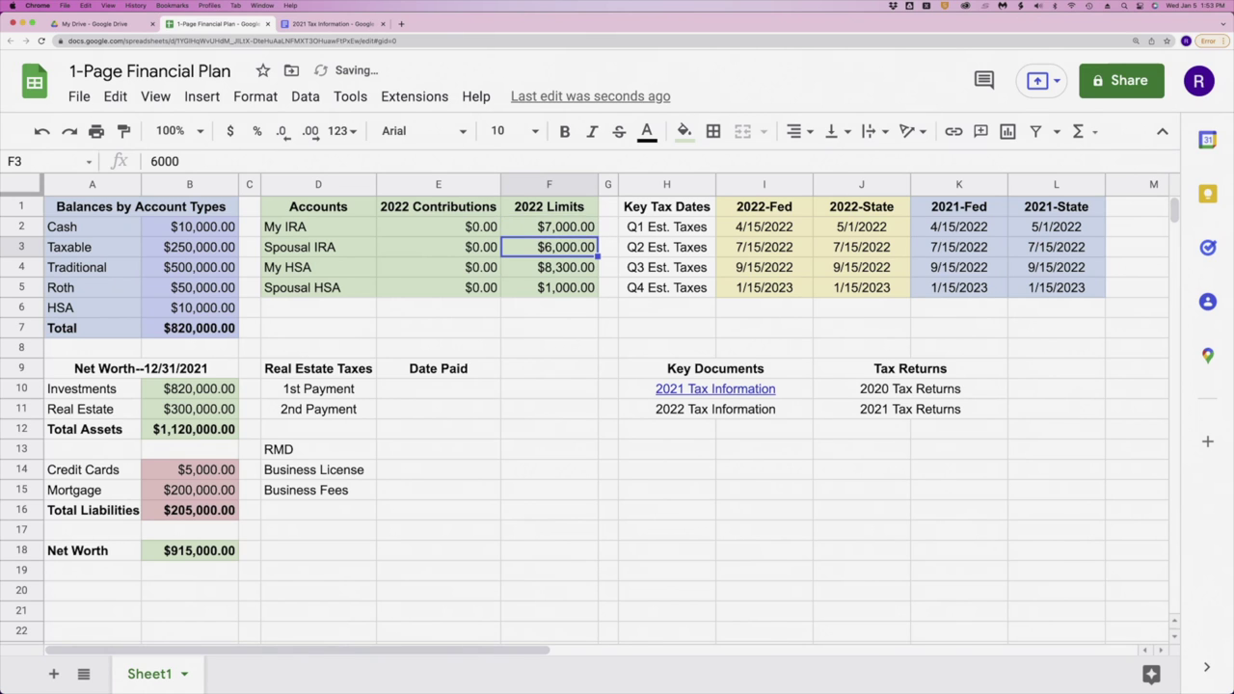
# - Restore the 2022 limit for My IRA to 6000
pyautogui.click(525, 228)
pyautogui.write('6000')
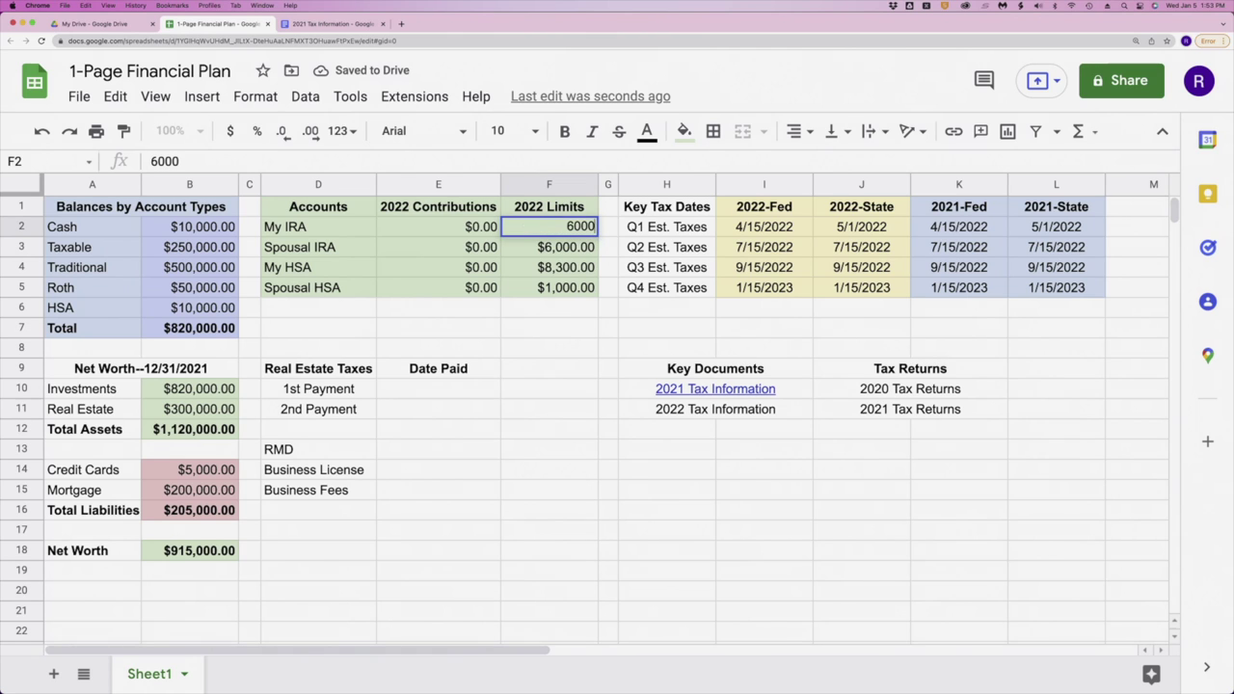
pyautogui.press('Return')
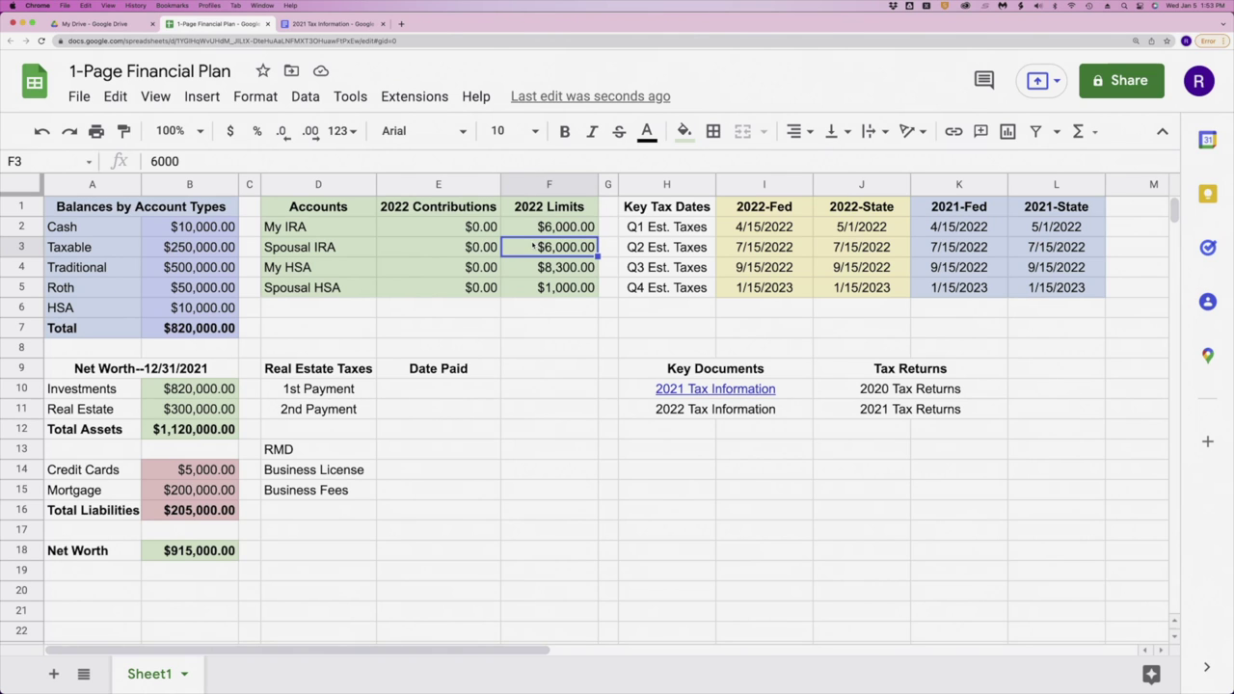
# - Enter 6000 as the 2022 contribution for My IRA
pyautogui.click(435, 224)
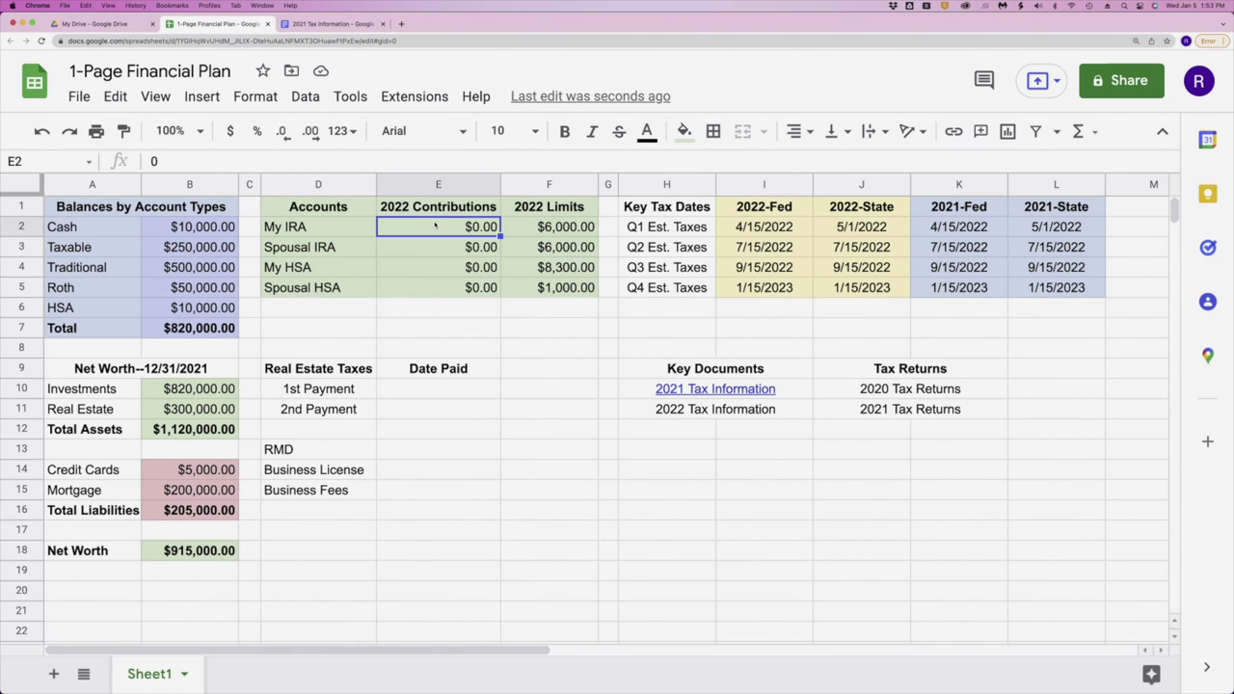
pyautogui.write('6,')
pyautogui.write('000')
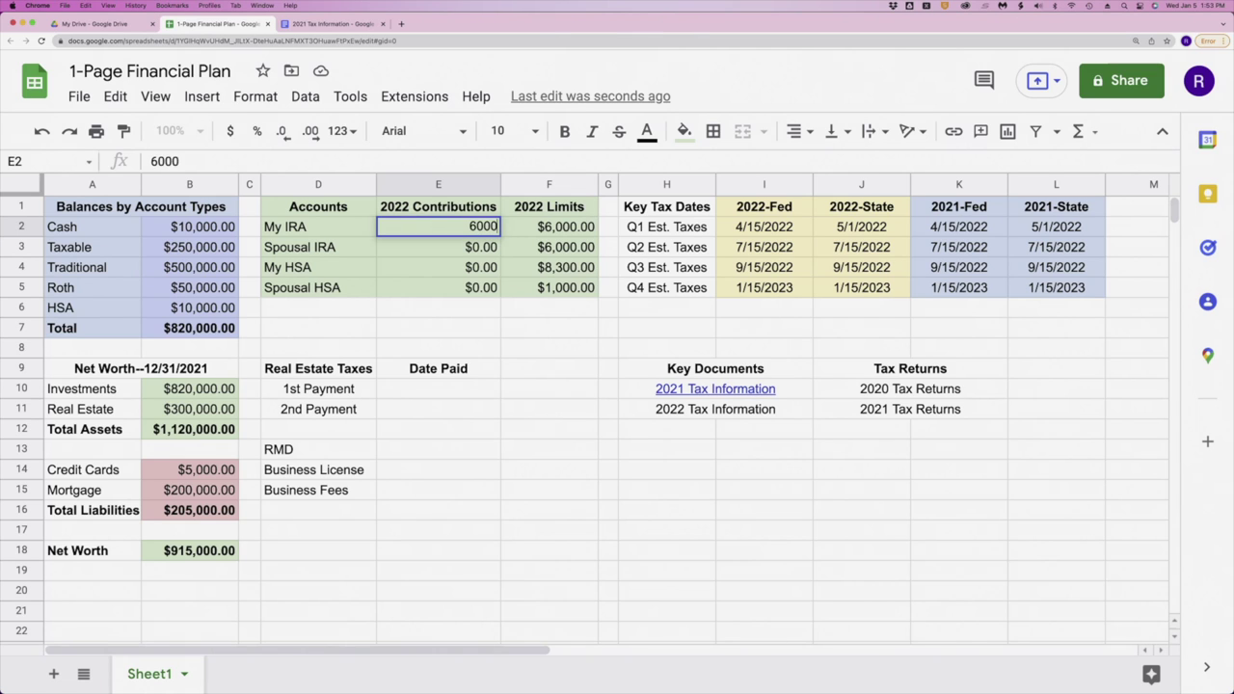
pyautogui.press('Return')
pyautogui.click(419, 229)
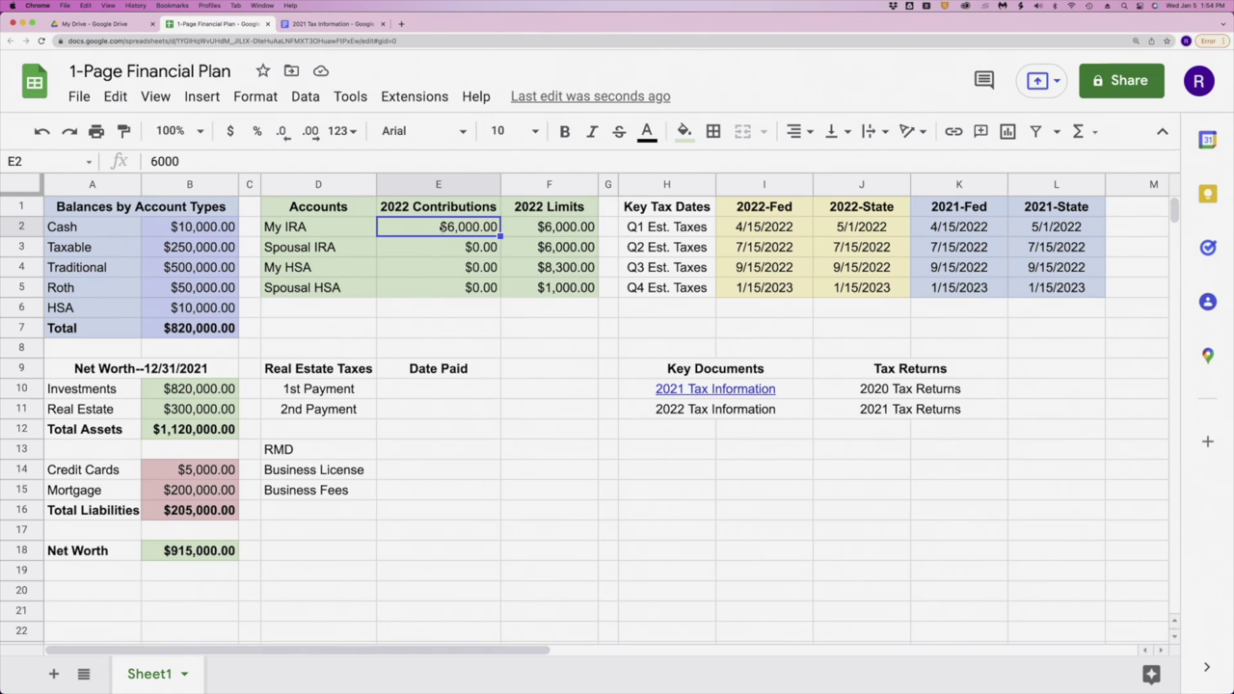
# - View the files in My Drive and the 2021 Tax Information document, dismissing the document status tip
pyautogui.click(114, 26)
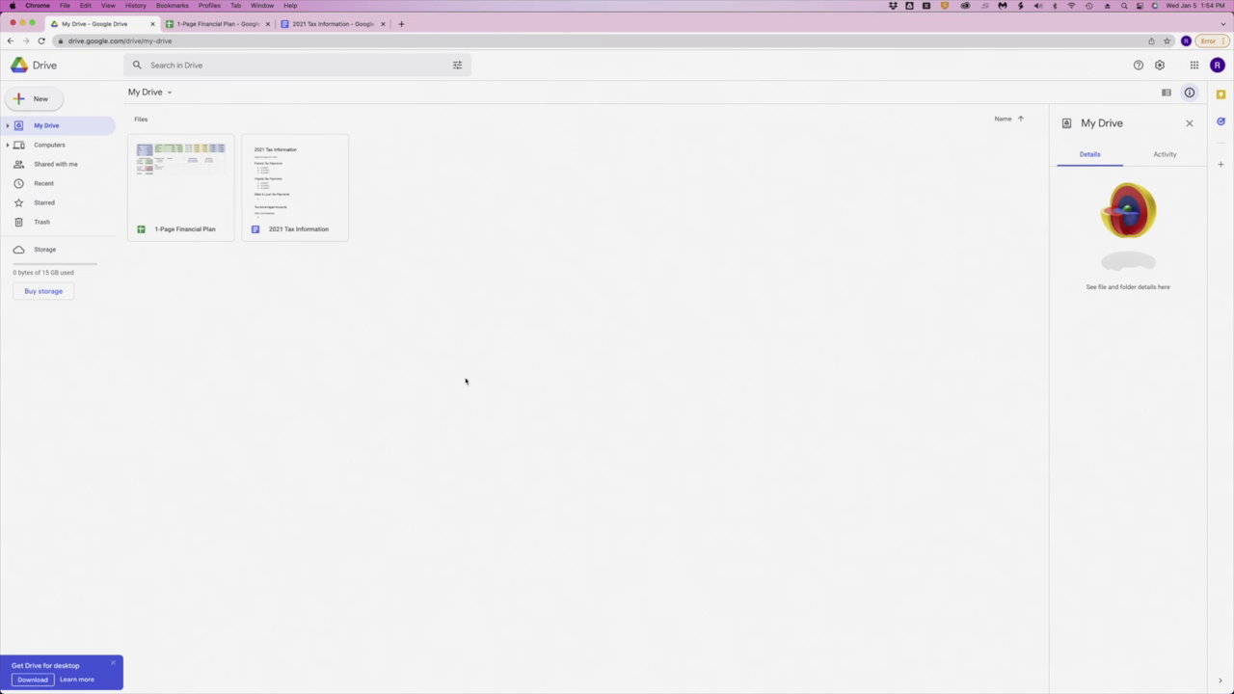
pyautogui.click(198, 22)
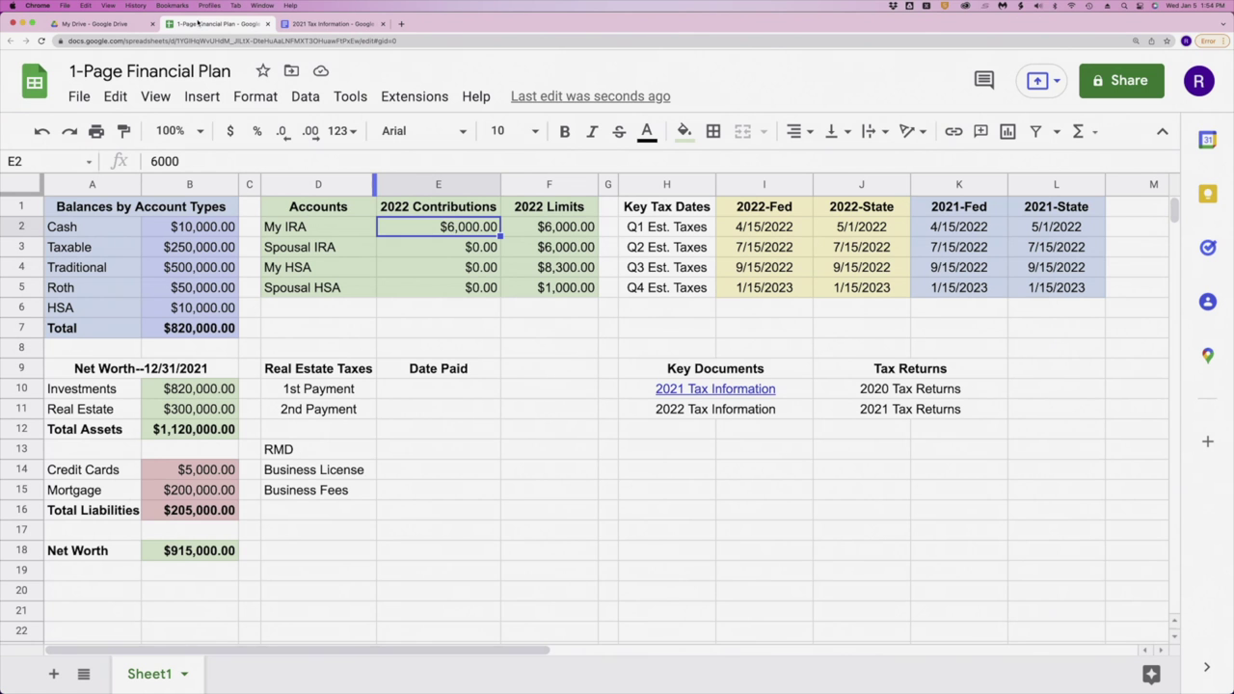
pyautogui.click(302, 24)
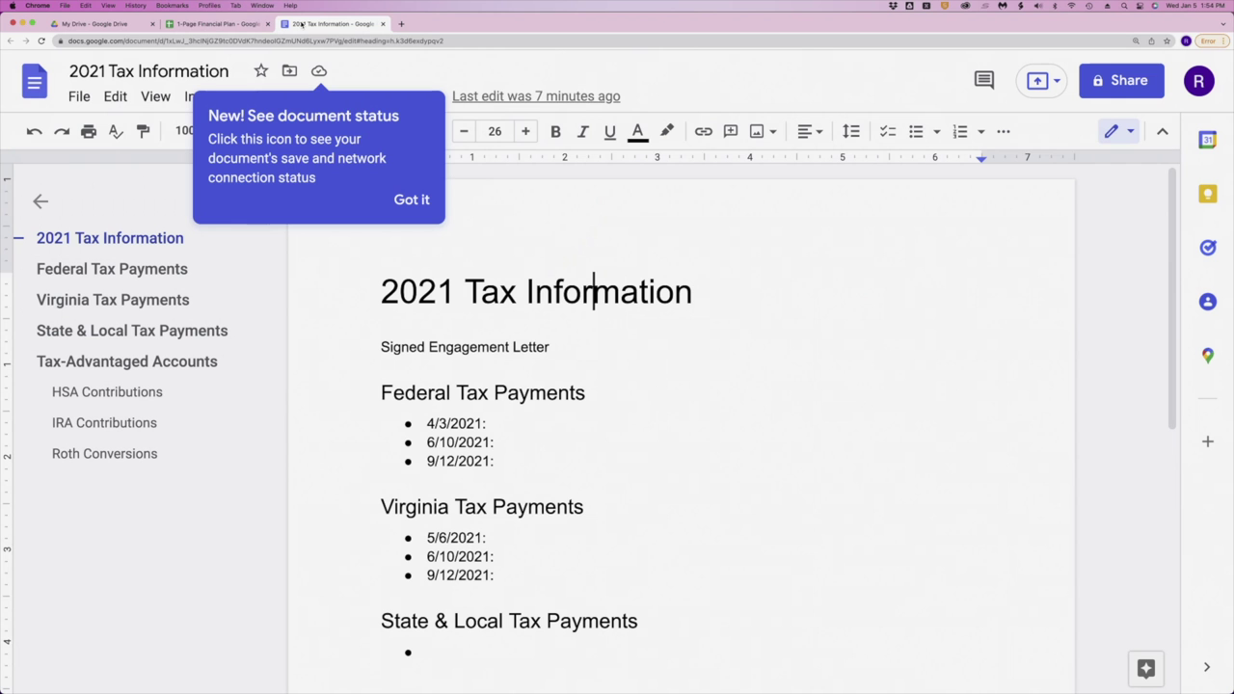
pyautogui.click(536, 292)
pyautogui.click(408, 202)
# - Create a folder named "2022 Tax Data" in My Drive on Google Drive and open it
pyautogui.click(96, 23)
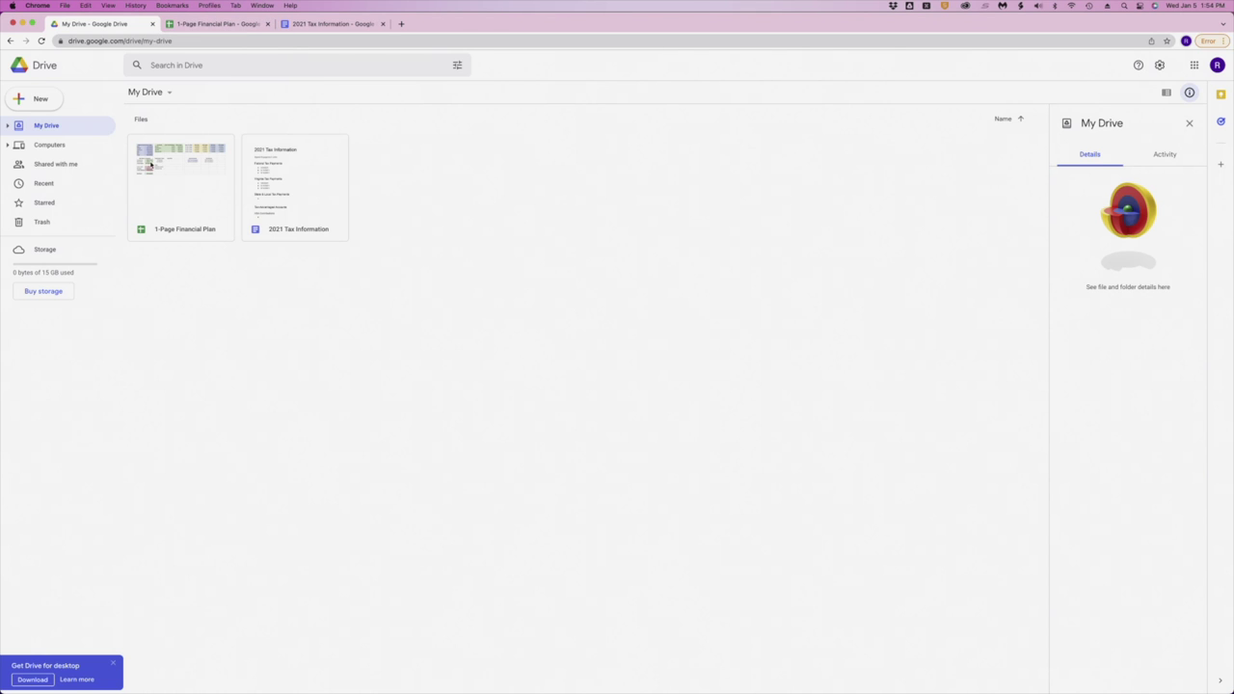
pyautogui.click(42, 100)
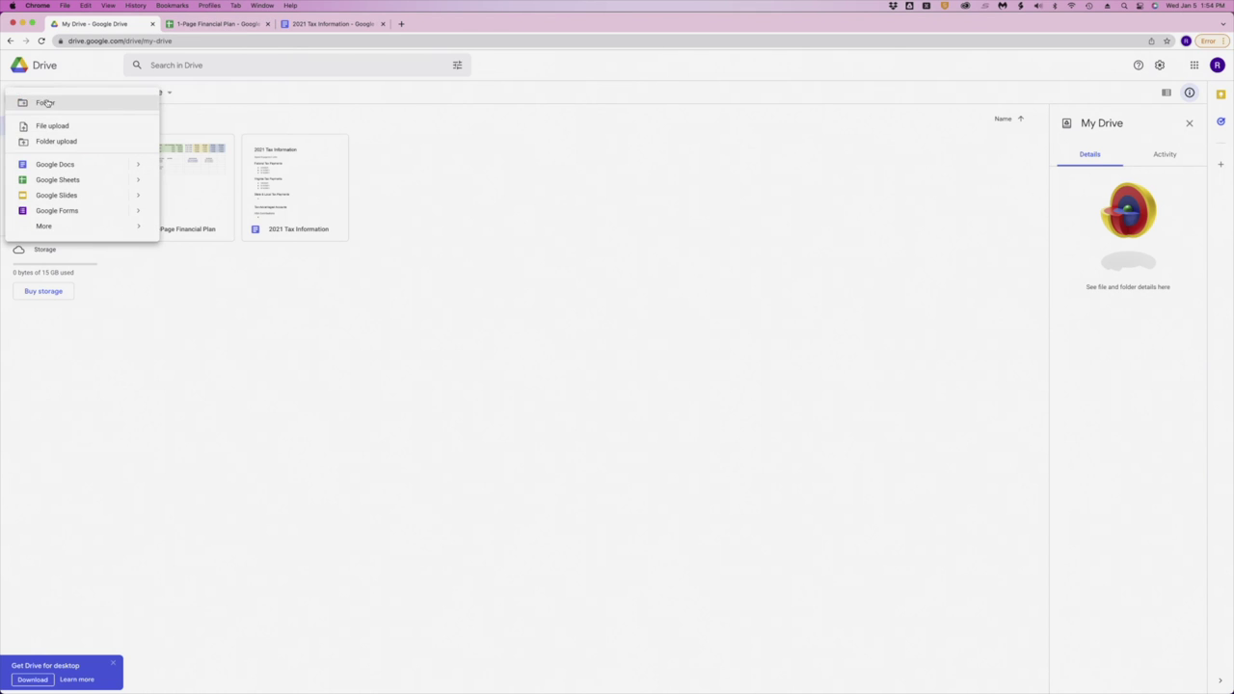
pyautogui.click(45, 102)
pyautogui.write('2022 Tax D')
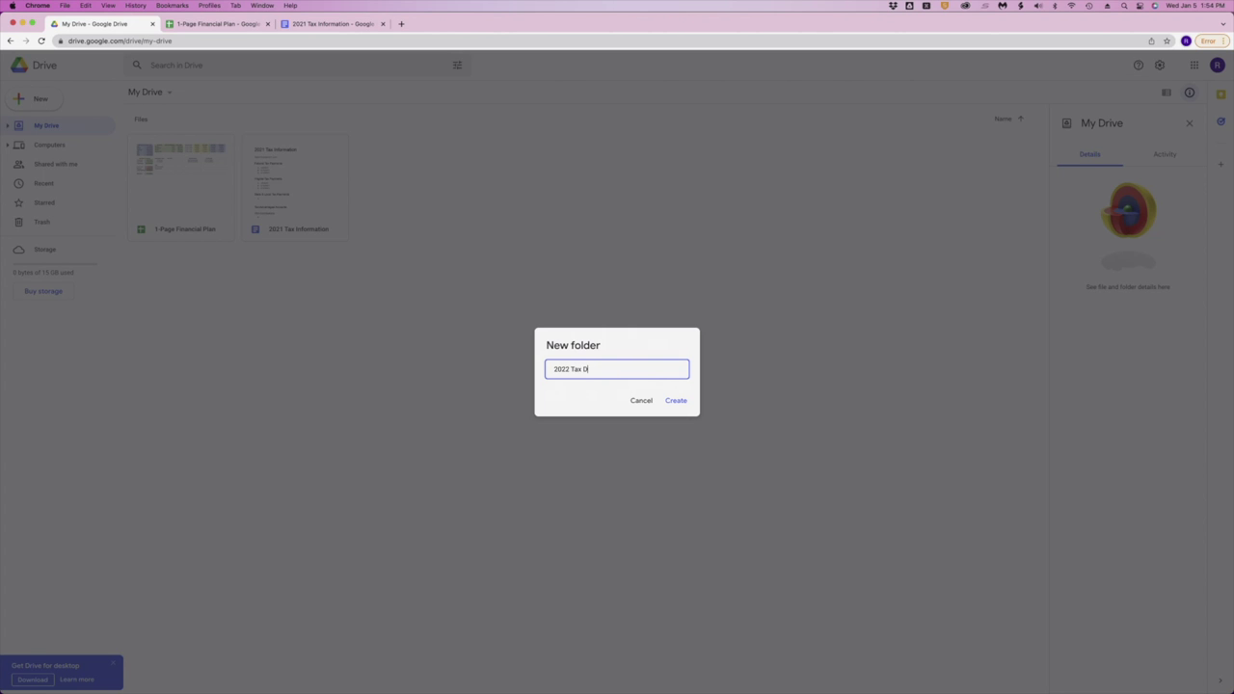
pyautogui.write('atat')
pyautogui.press('Return')
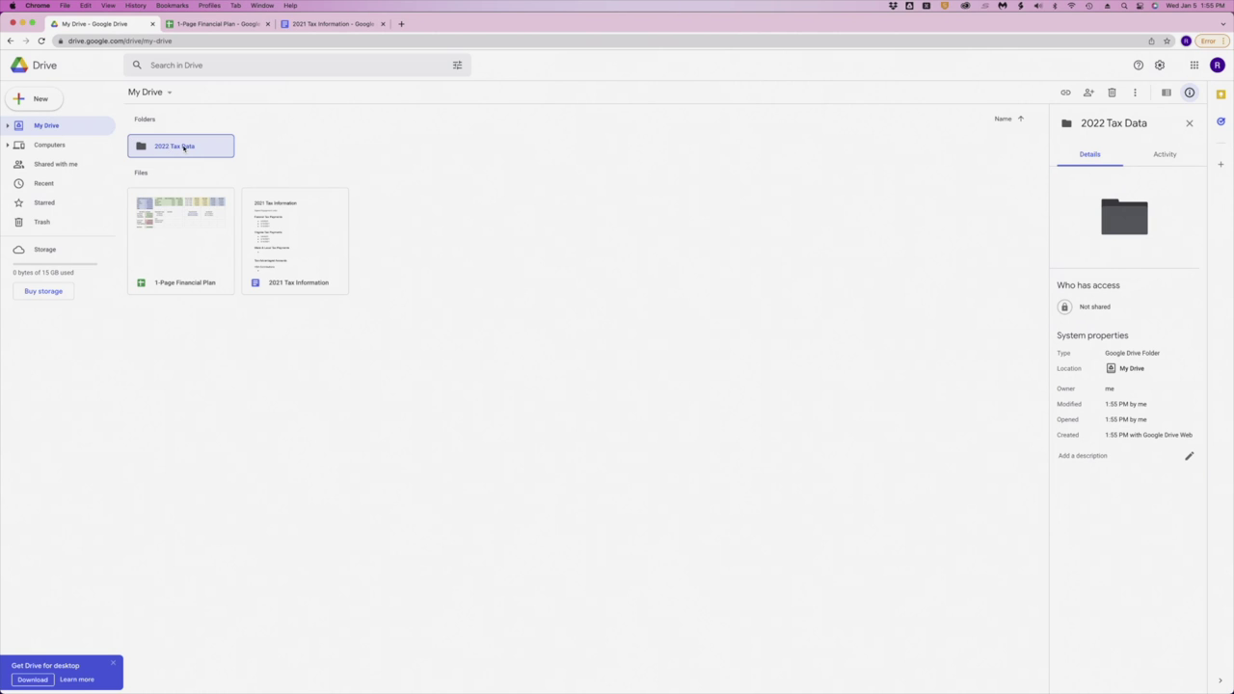
pyautogui.doubleClick(184, 147)
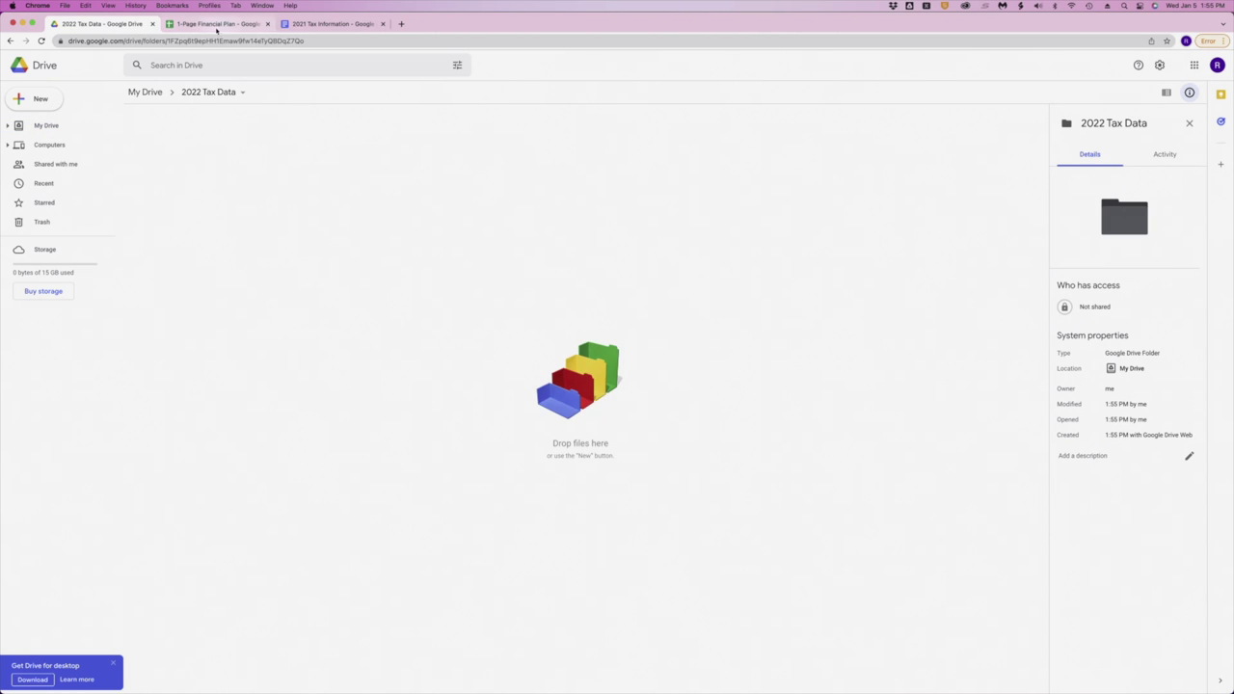
# - Switch from the Google Drive folder back to the 1-Page Financial Plan spreadsheet
pyautogui.click(220, 24)
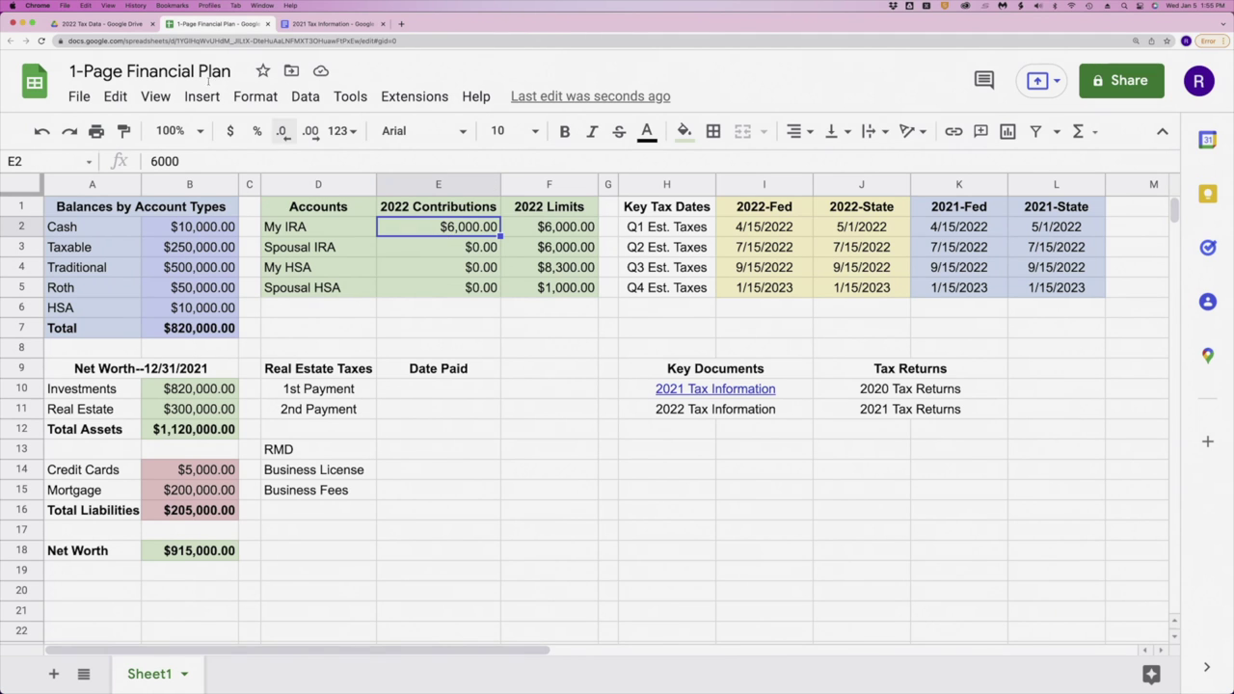
pyautogui.click(123, 25)
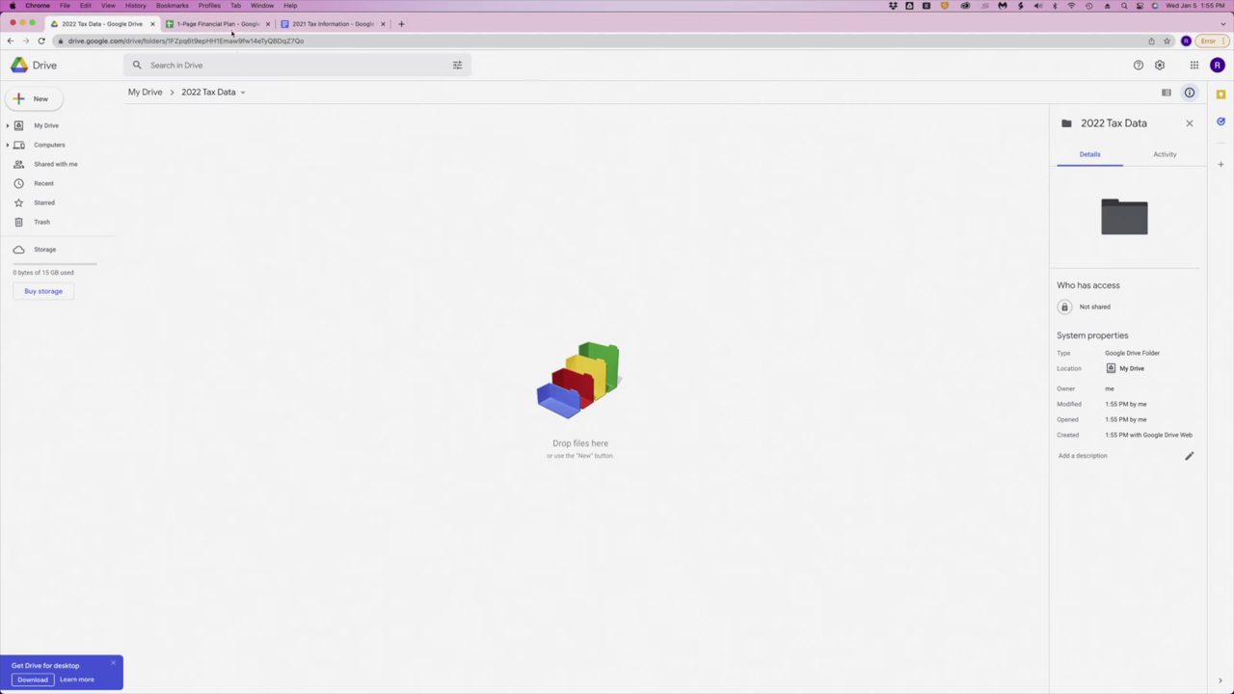
pyautogui.hotkey('ctrl', 'Tab')
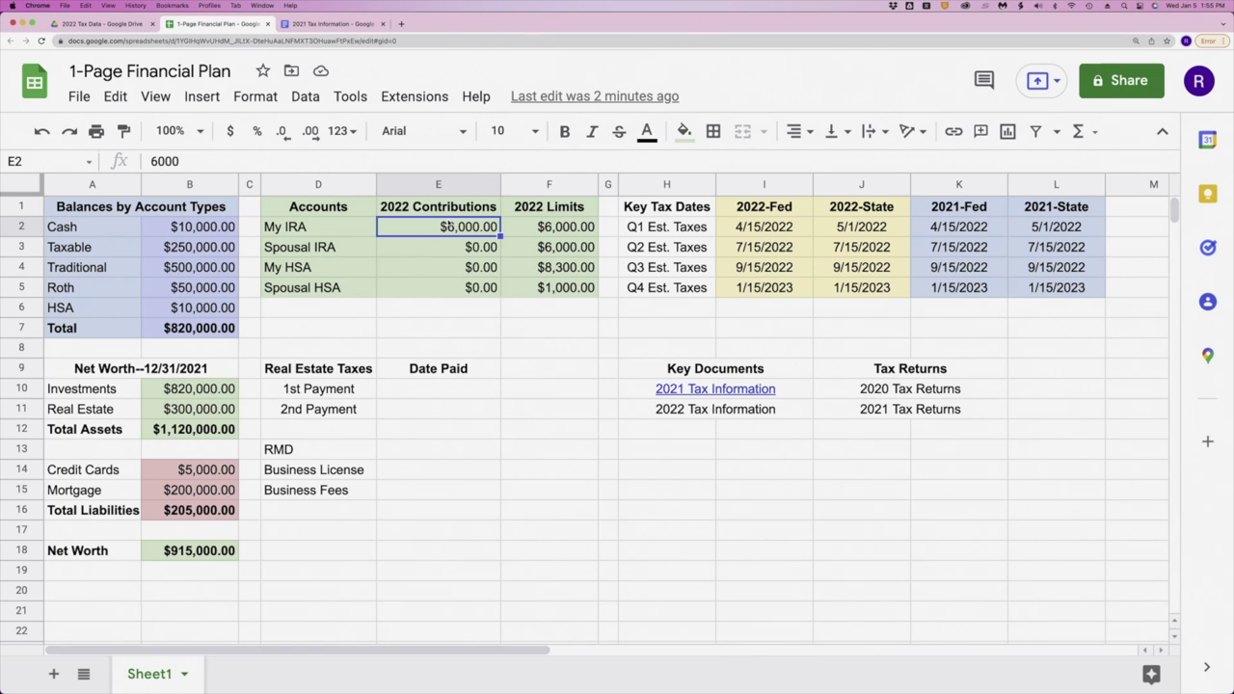
# - Remove the hyperlink from the 2021 Tax Information cell under Key Documents
pyautogui.click(634, 388)
pyautogui.click(929, 416)
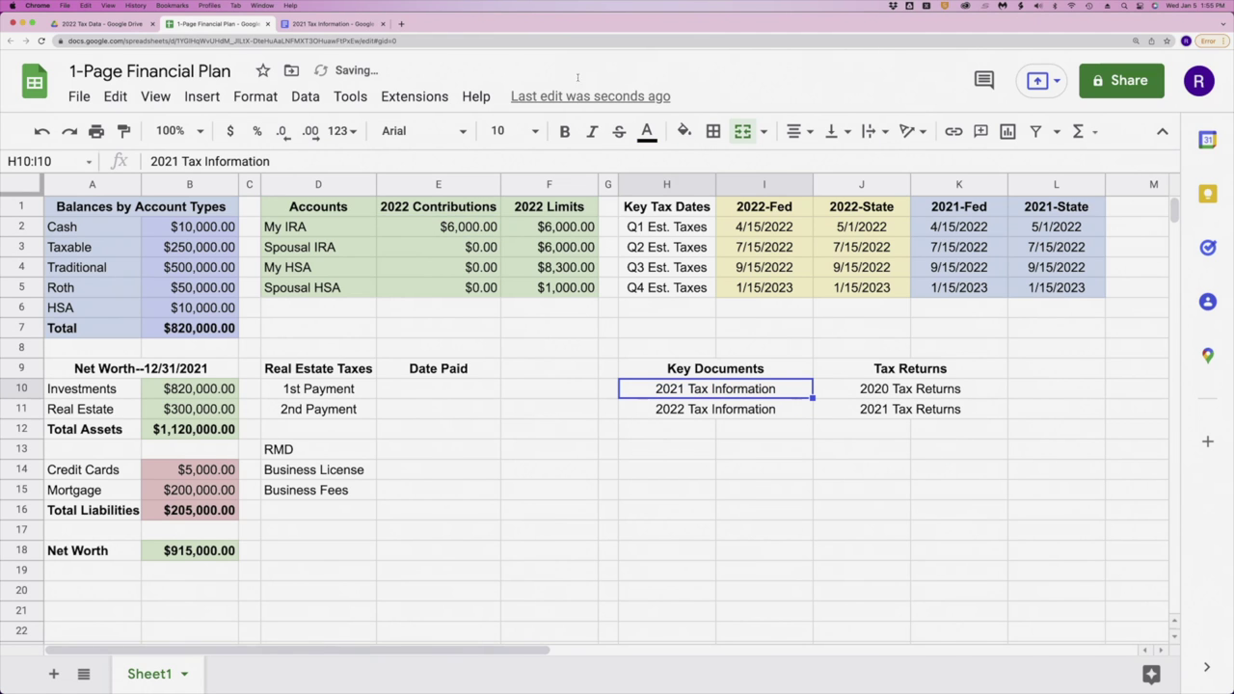
# - Switch to Google Drive, go back from the 2022 Tax Data folder to My Drive, and select the 2021 Tax Information document
pyautogui.click(103, 23)
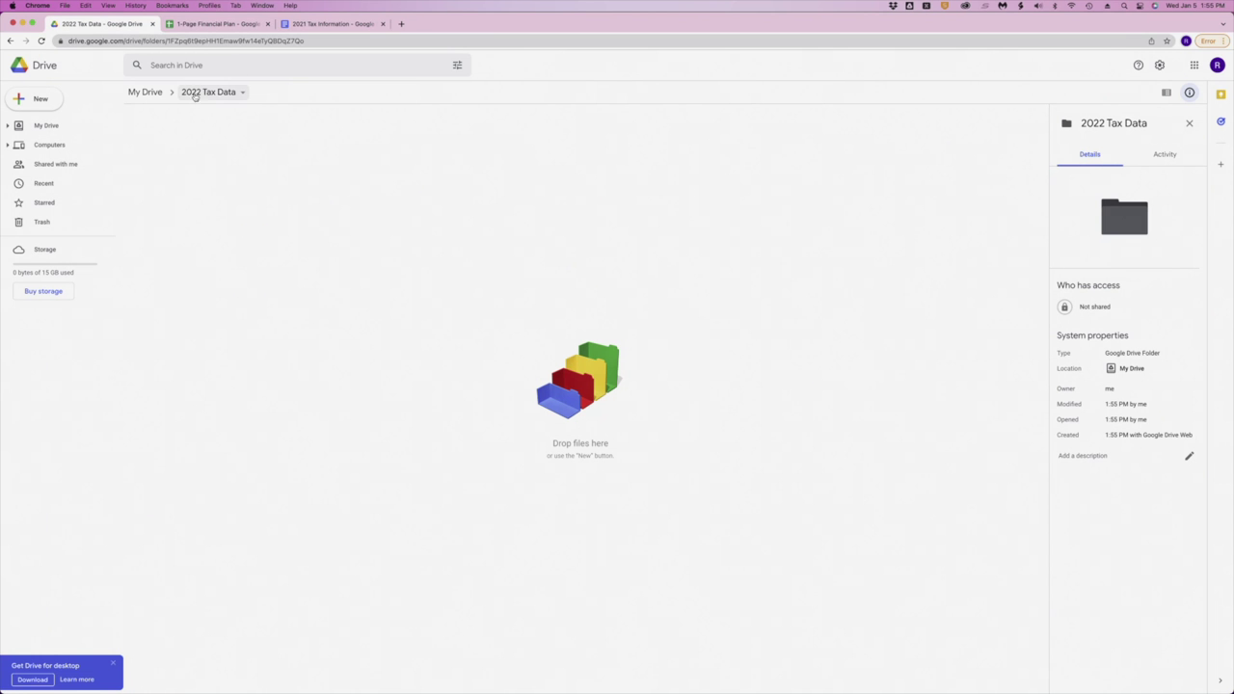
pyautogui.click(200, 93)
pyautogui.click(158, 94)
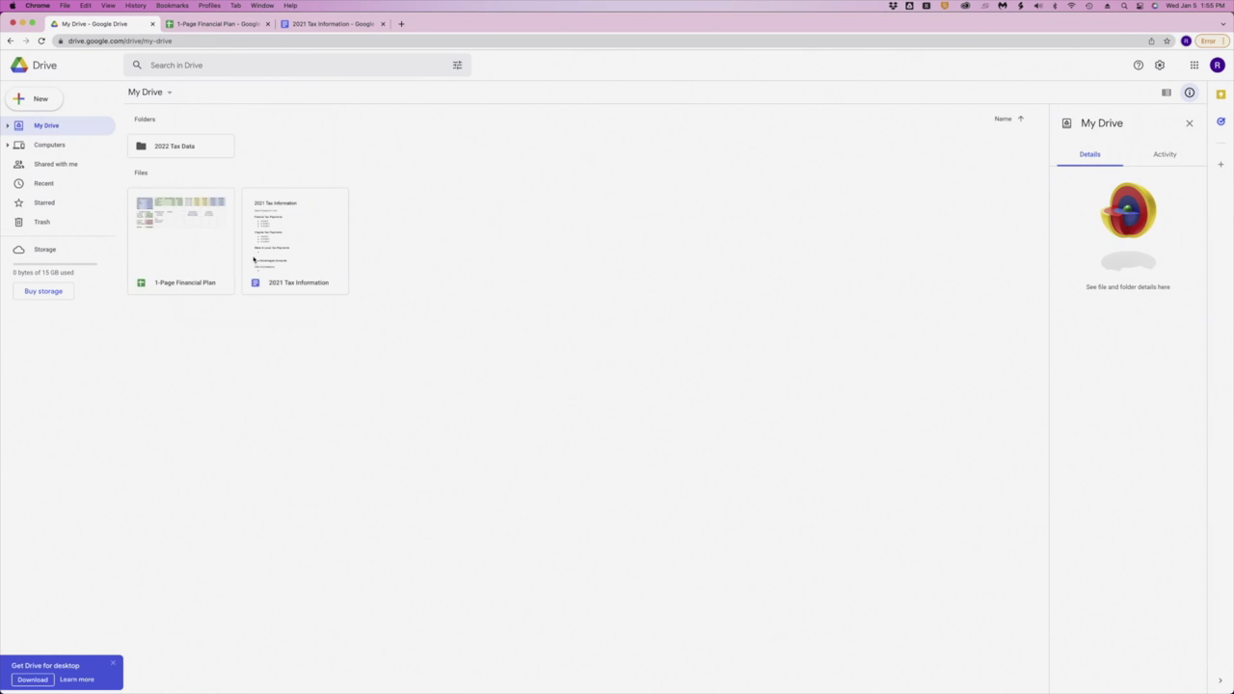
pyautogui.click(293, 237)
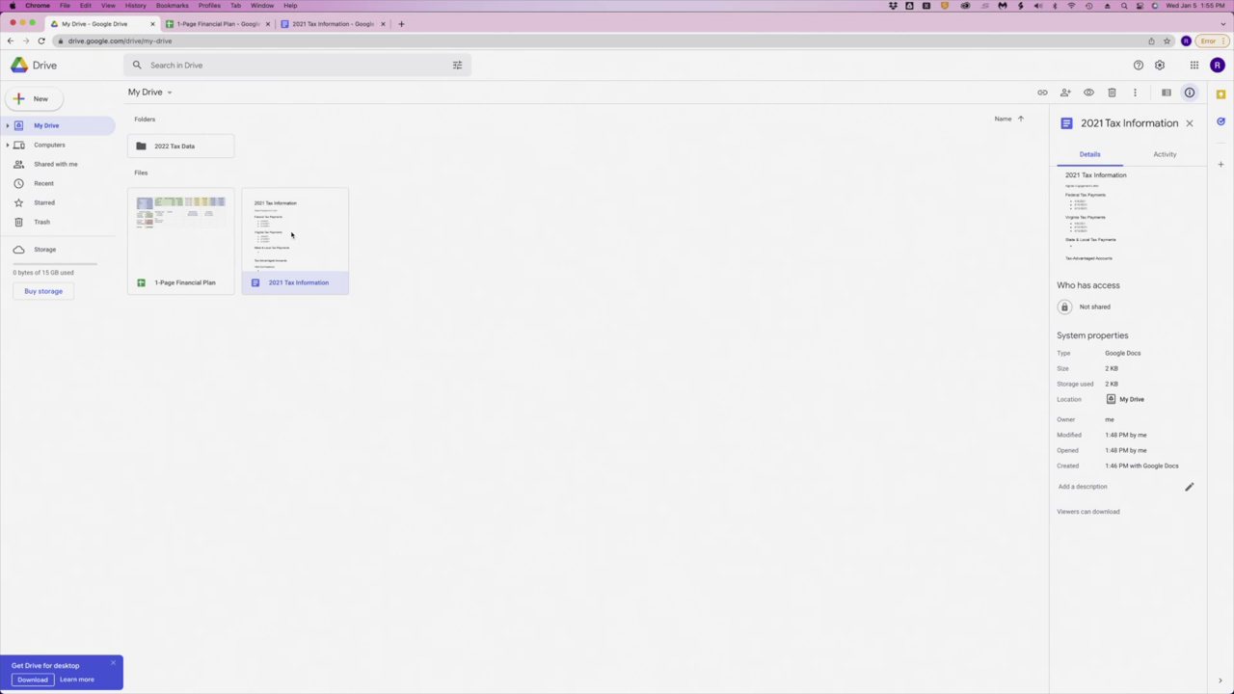
# - Copy the sharing link of the 2021 Tax Information document in Google Docs, keeping access restricted
pyautogui.click(324, 25)
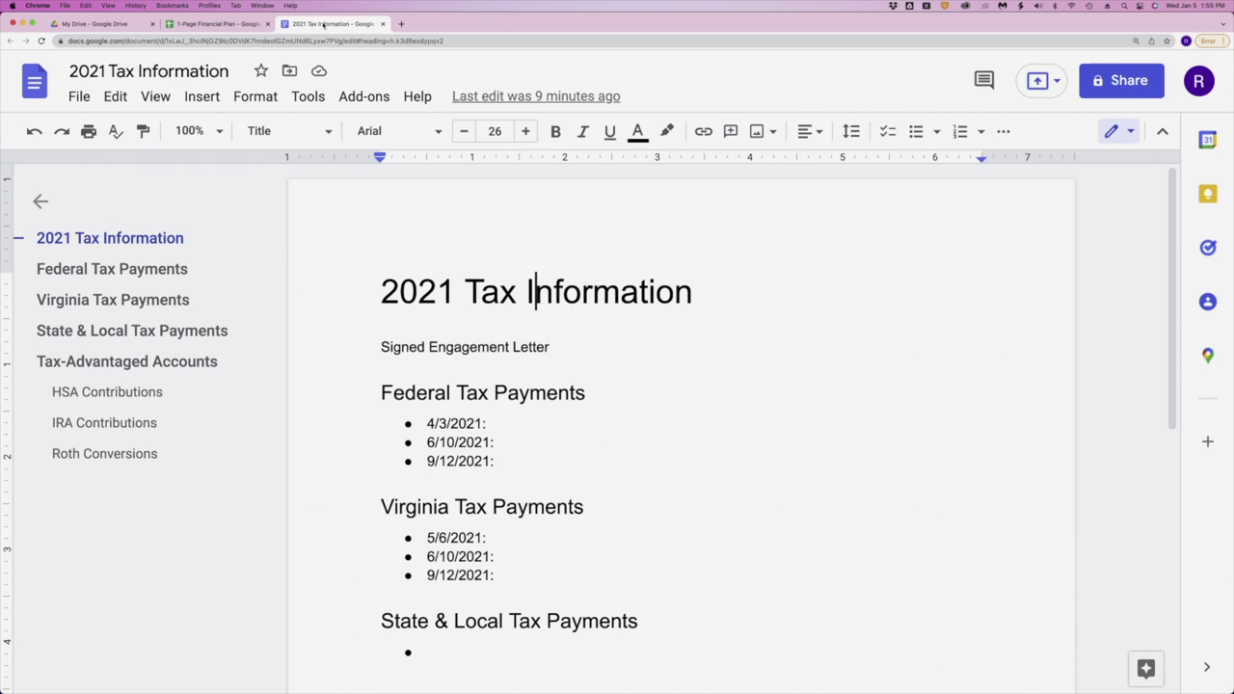
pyautogui.click(1115, 85)
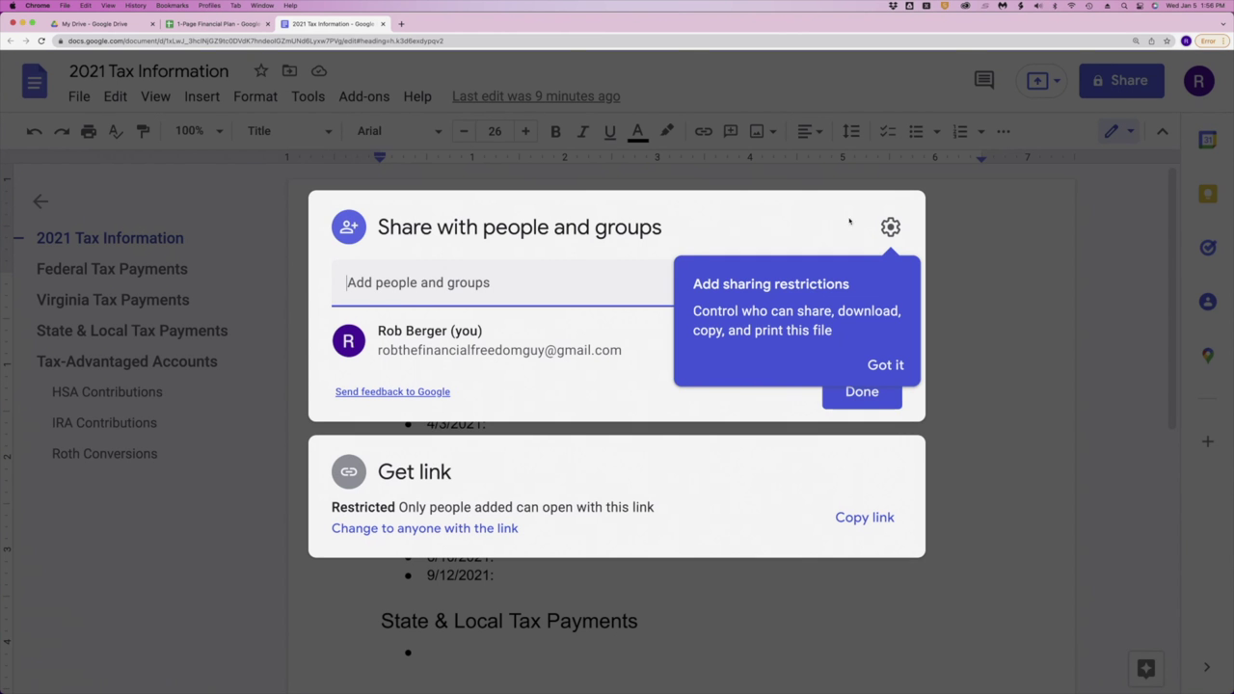
pyautogui.click(674, 449)
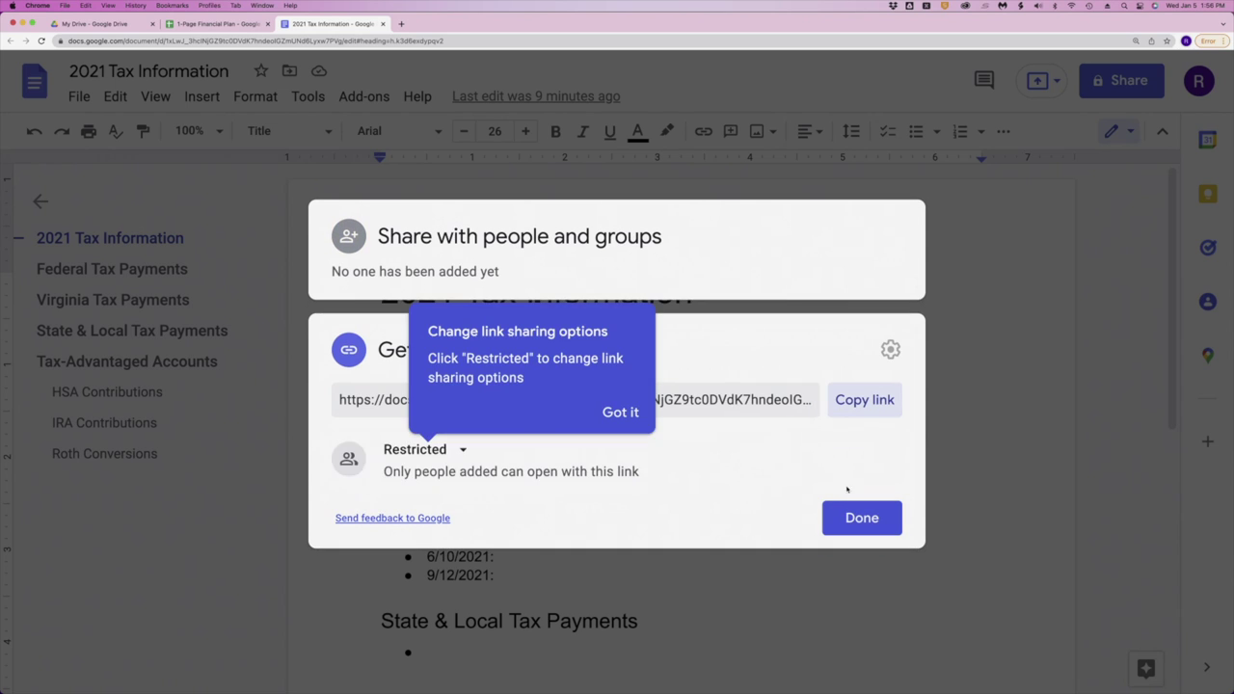
pyautogui.click(865, 400)
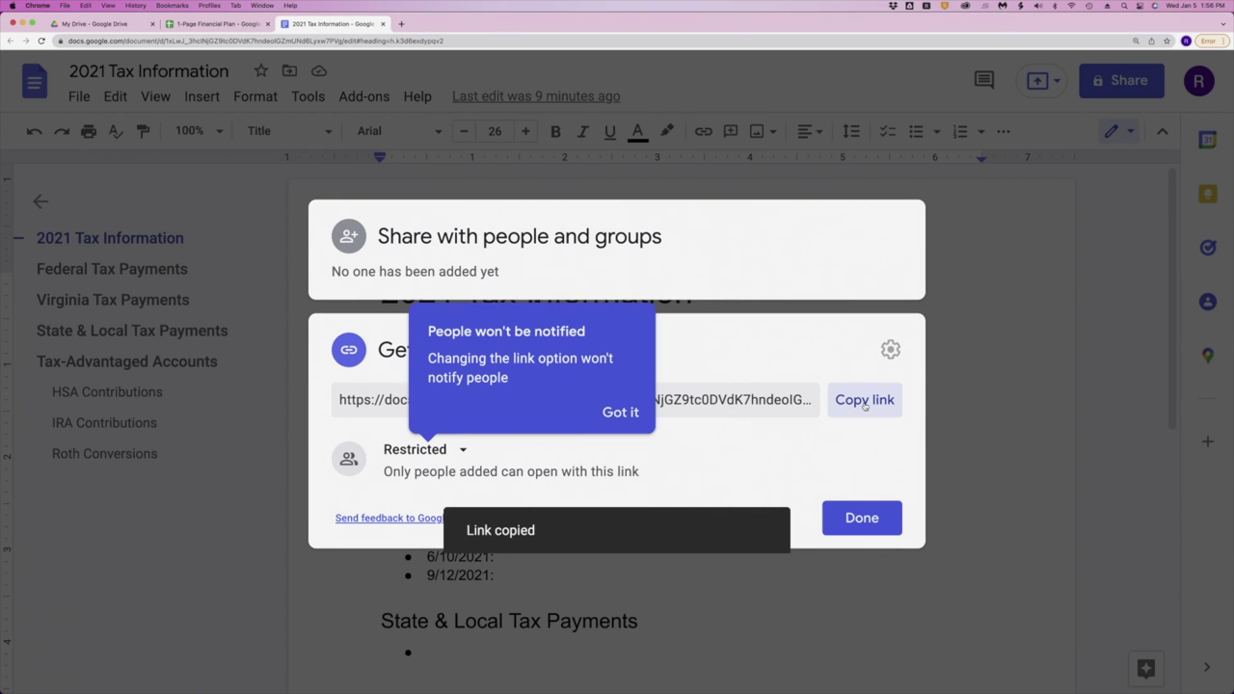
# - In the 1-Page Financial Plan spreadsheet, link the 2021 Tax Information cell under Key Documents to the copied document address
pyautogui.click(193, 27)
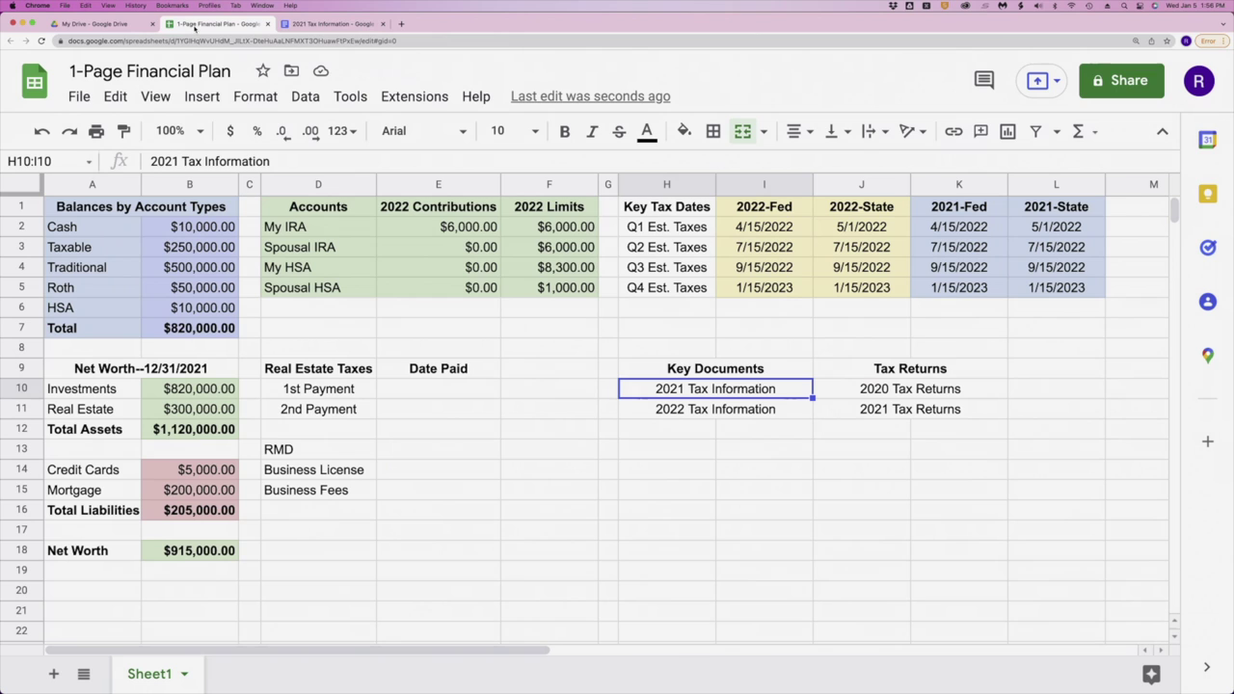
pyautogui.click(694, 446)
pyautogui.click(693, 390)
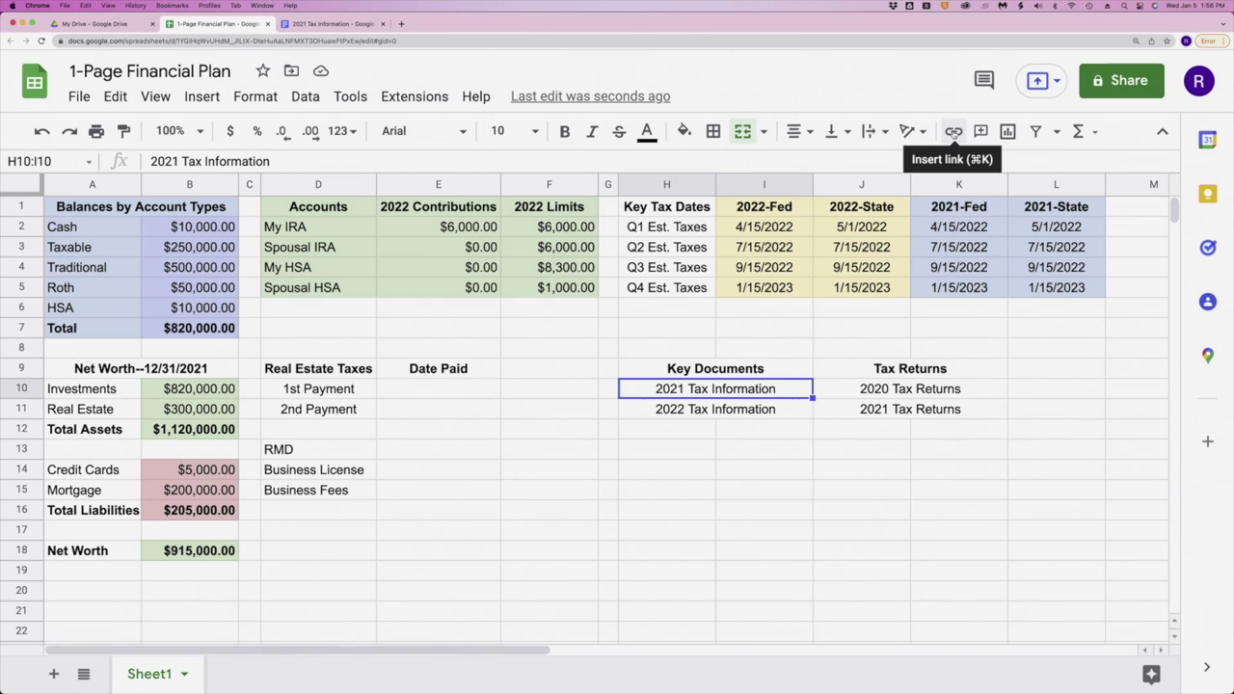
pyautogui.click(952, 132)
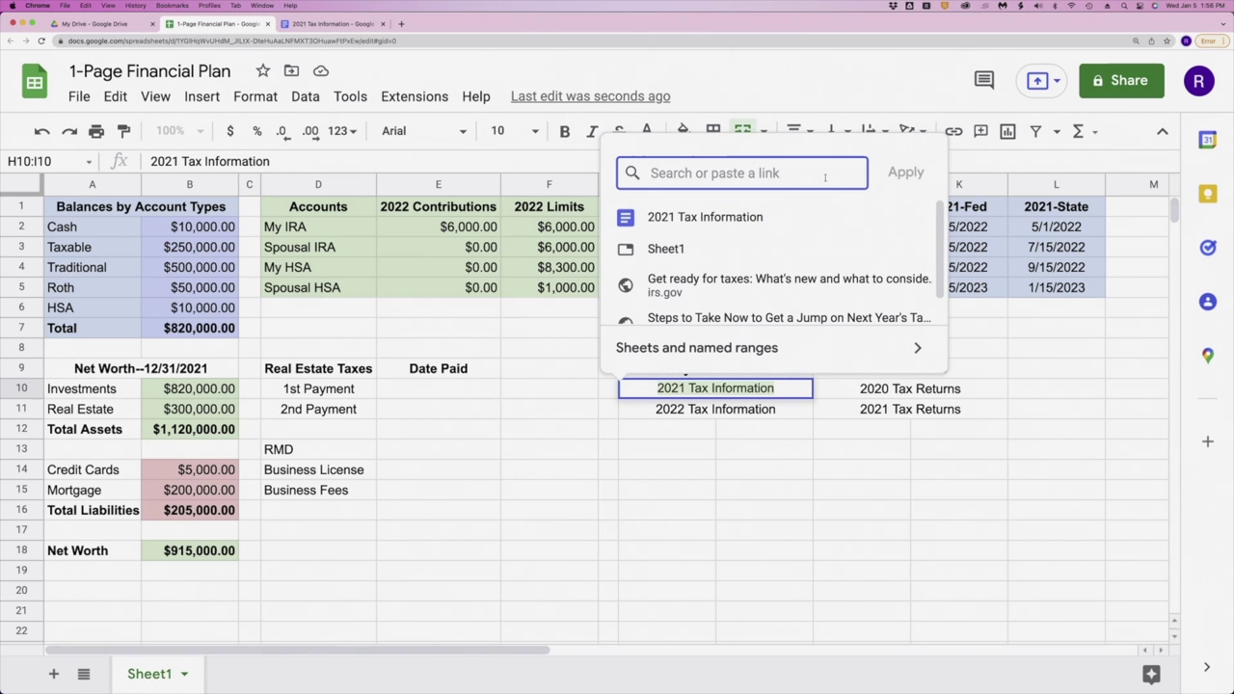
pyautogui.press('super+v')
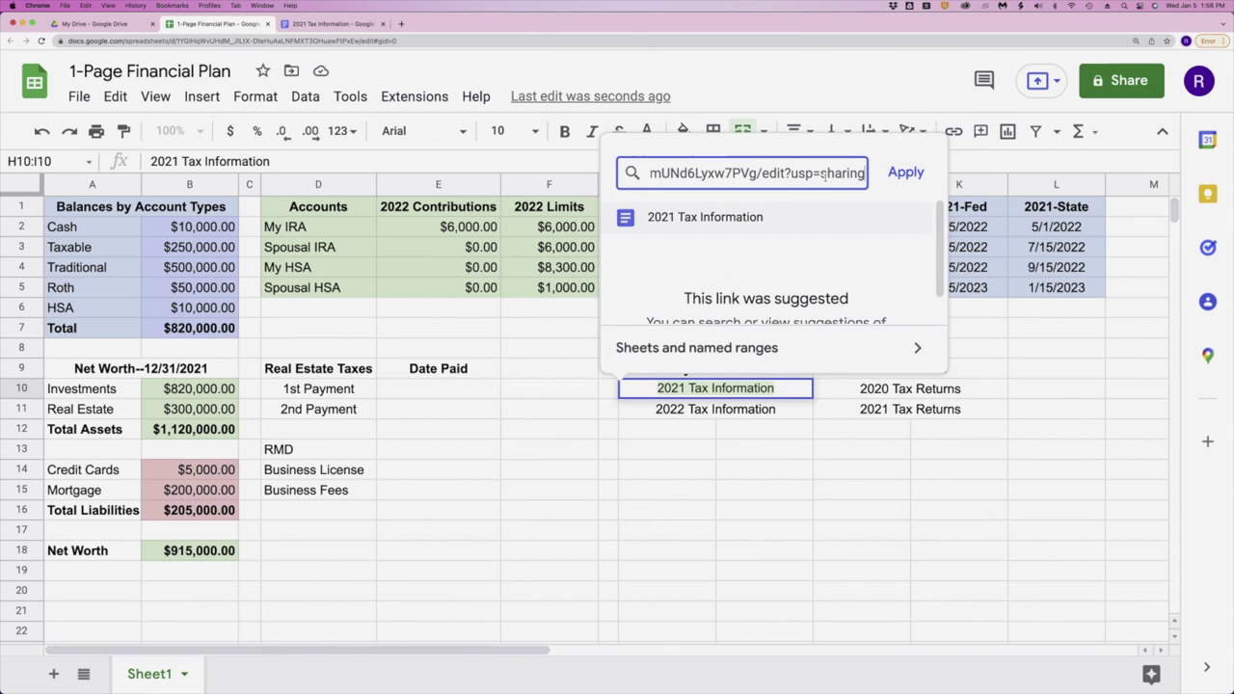
pyautogui.click(905, 174)
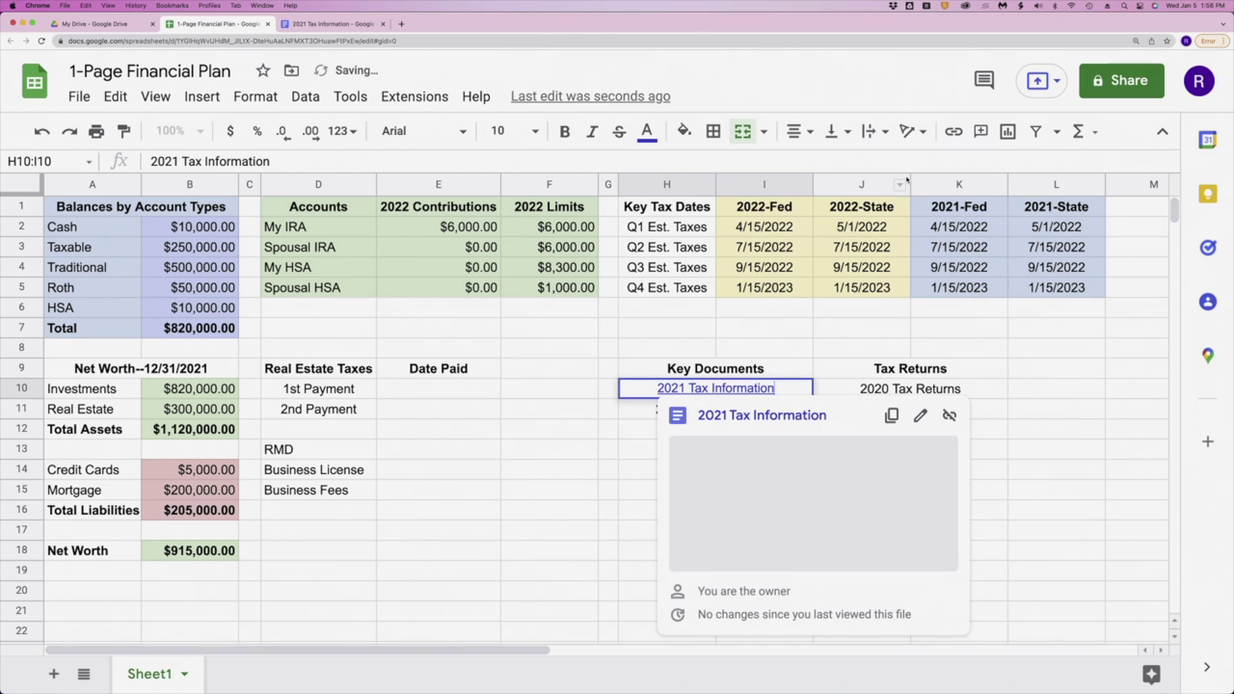
pyautogui.click(593, 449)
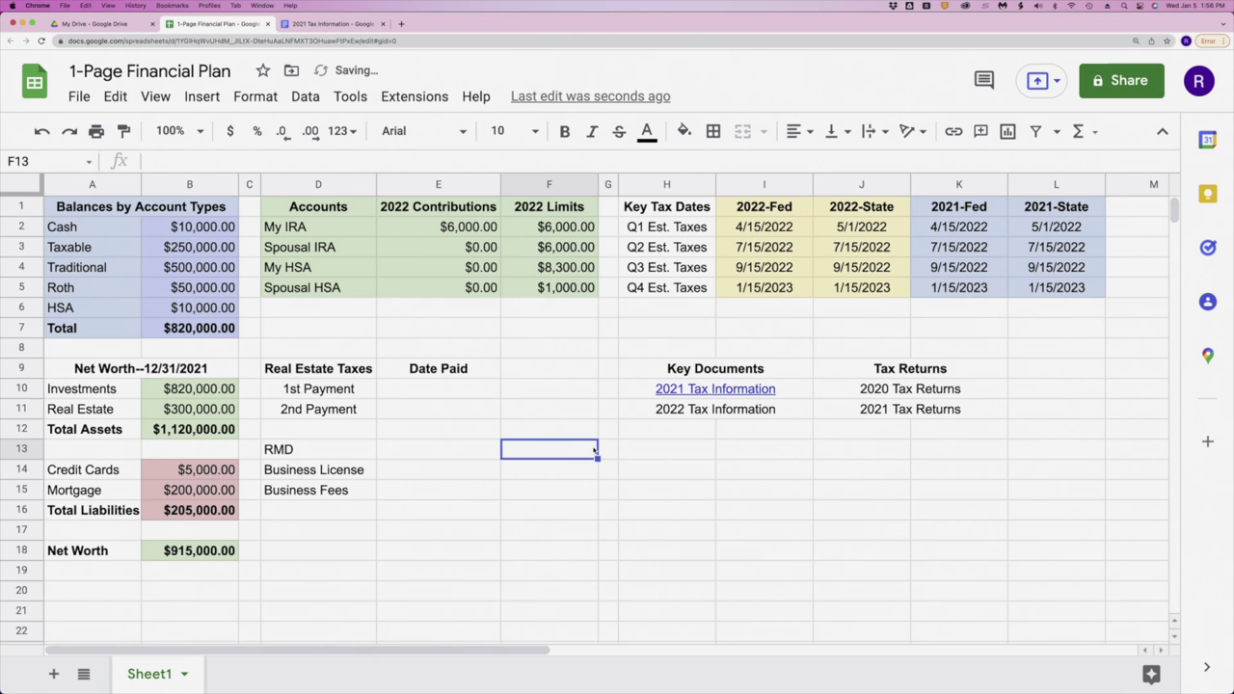
# - Preview the linked 2021 Tax Information document, open it from the cell, and return to the 1-Page Financial Plan spreadsheet
pyautogui.click(736, 388)
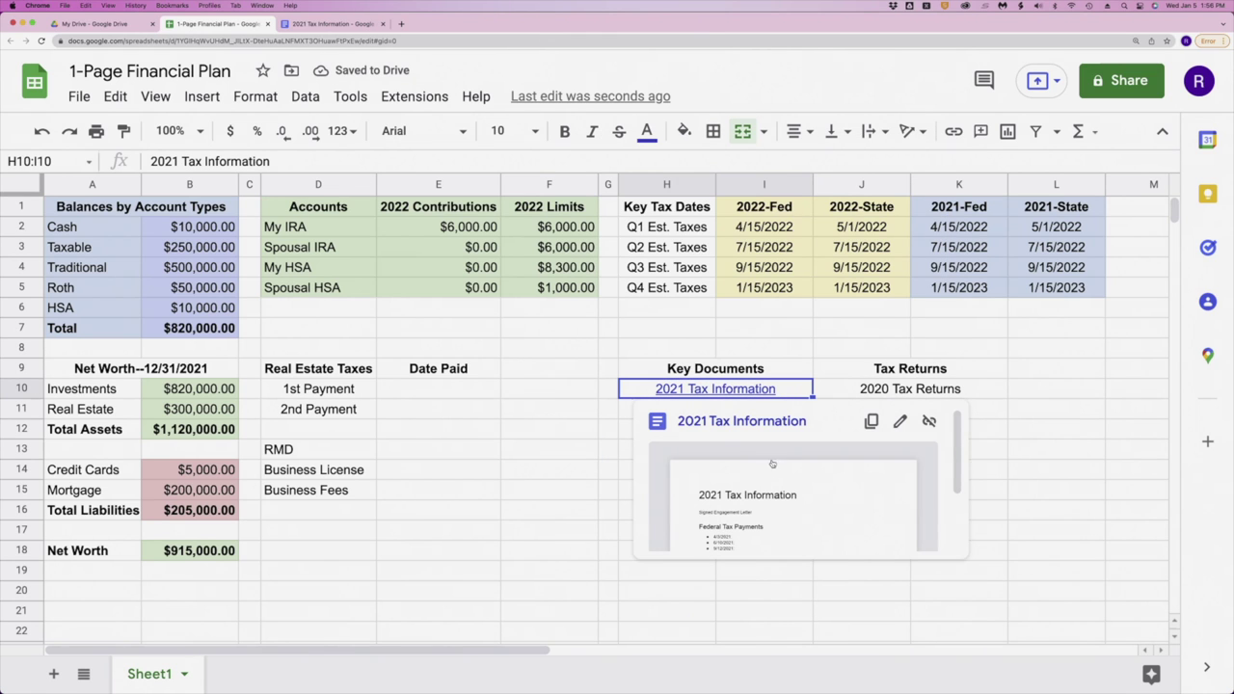
pyautogui.scroll(-3, 773, 472)
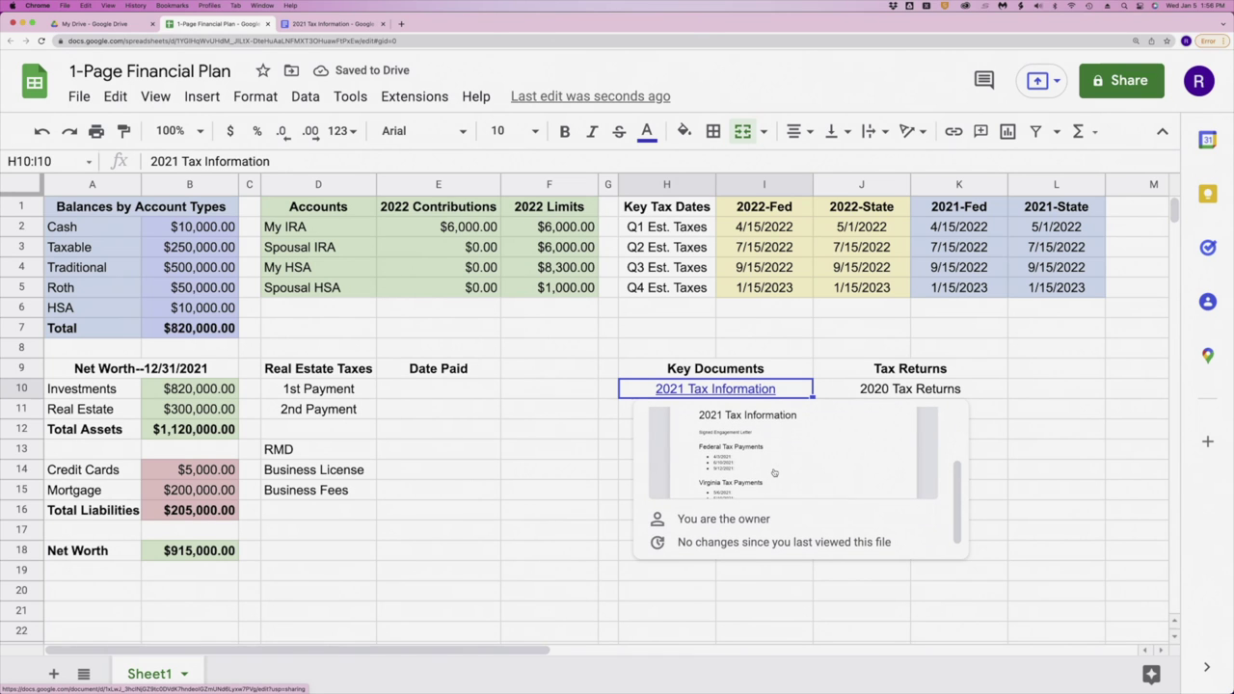
pyautogui.scroll(3, 773, 473)
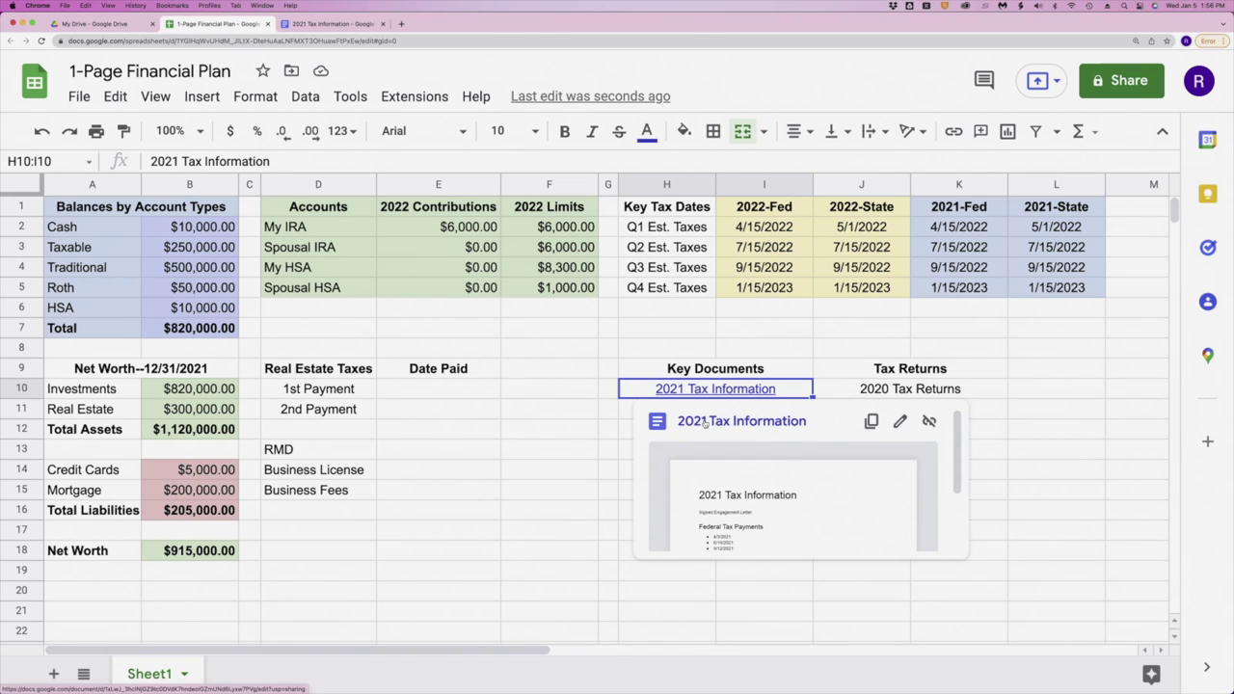
pyautogui.click(704, 424)
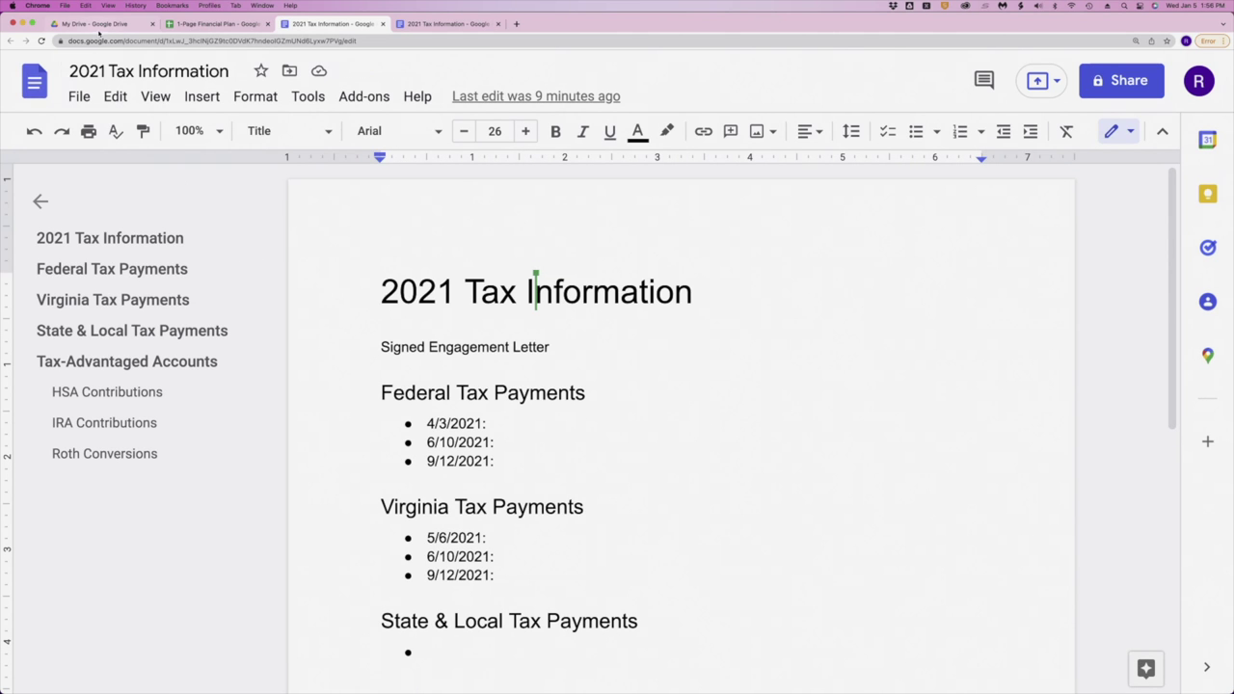
pyautogui.click(100, 25)
pyautogui.hotkey('ctrl', 'Tab')
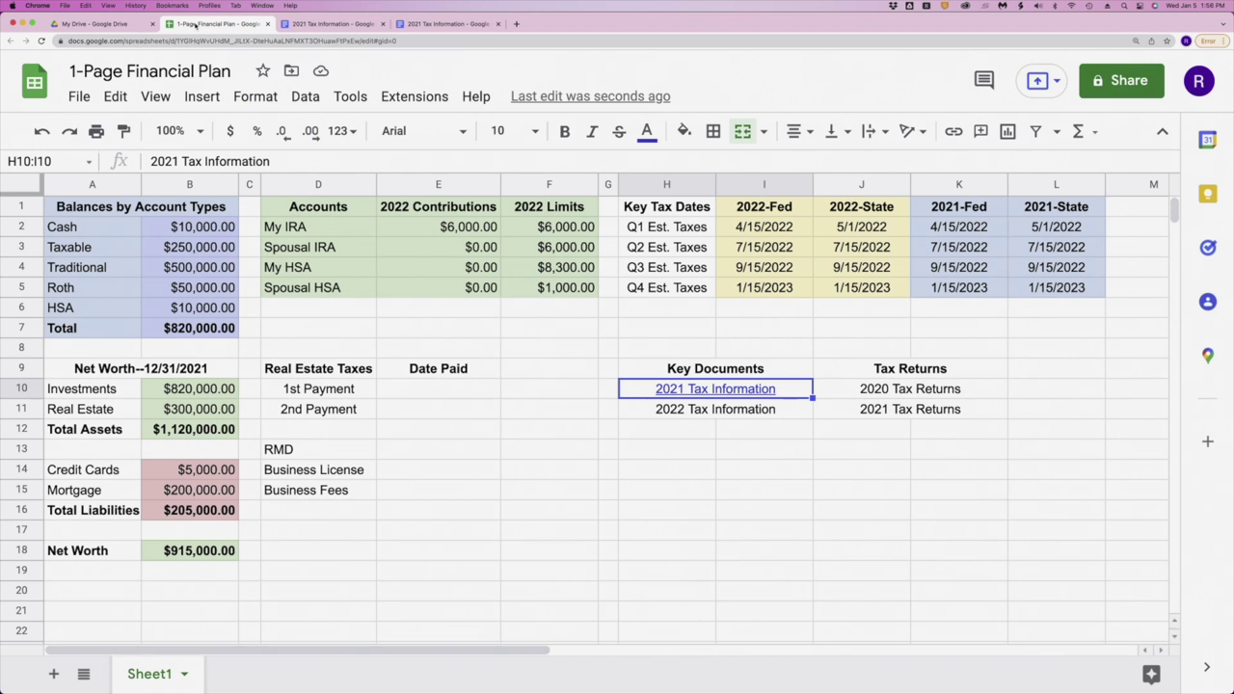
# - Review the 2022 contribution cells for My IRA, Spousal IRA and My HSA, along with the 2021 Tax Information link preview
pyautogui.click(449, 225)
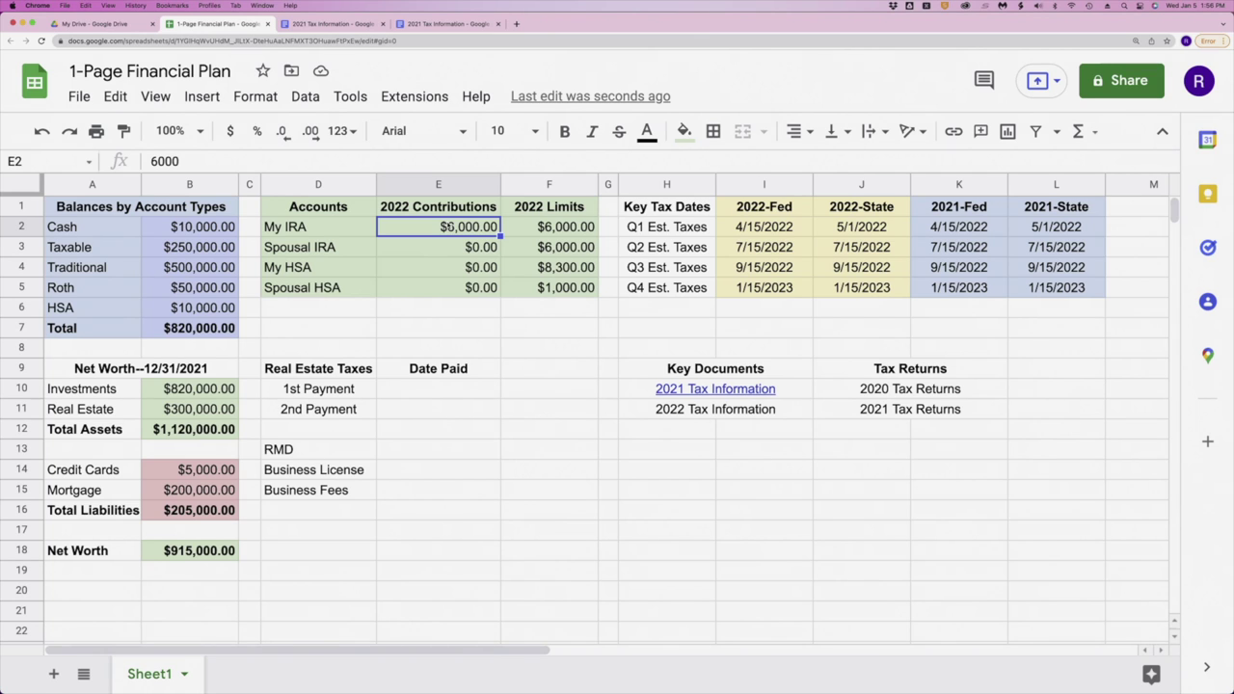
pyautogui.click(435, 249)
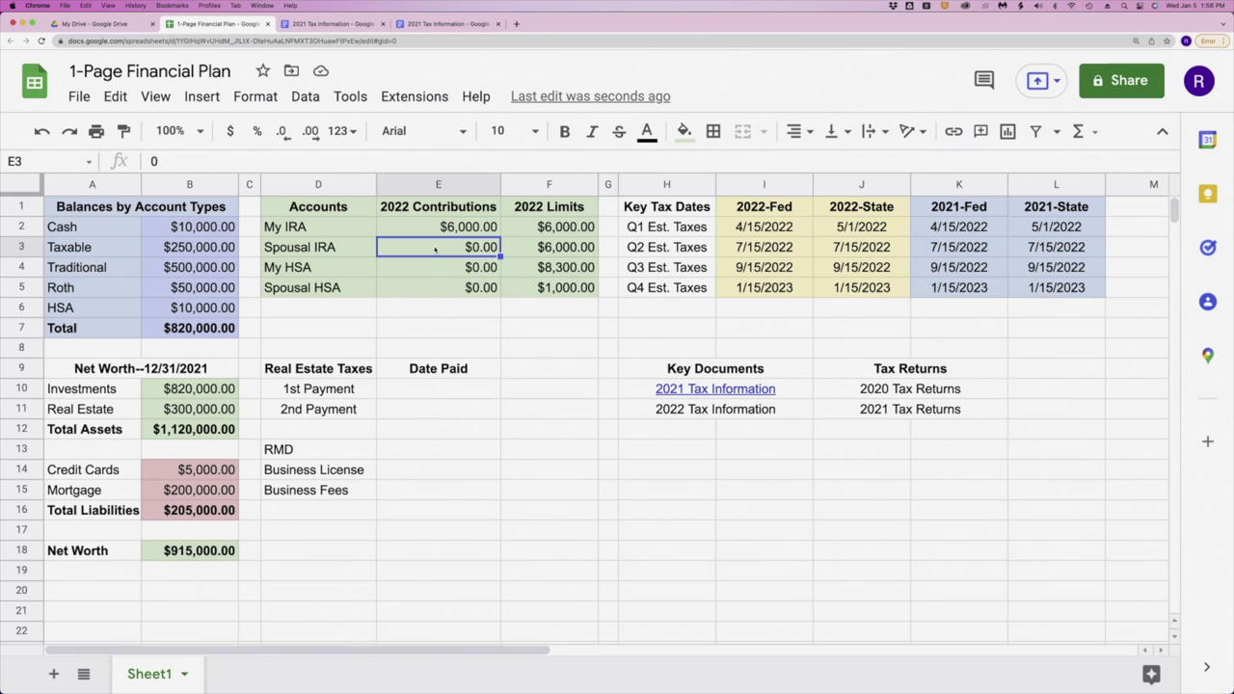
pyautogui.click(451, 227)
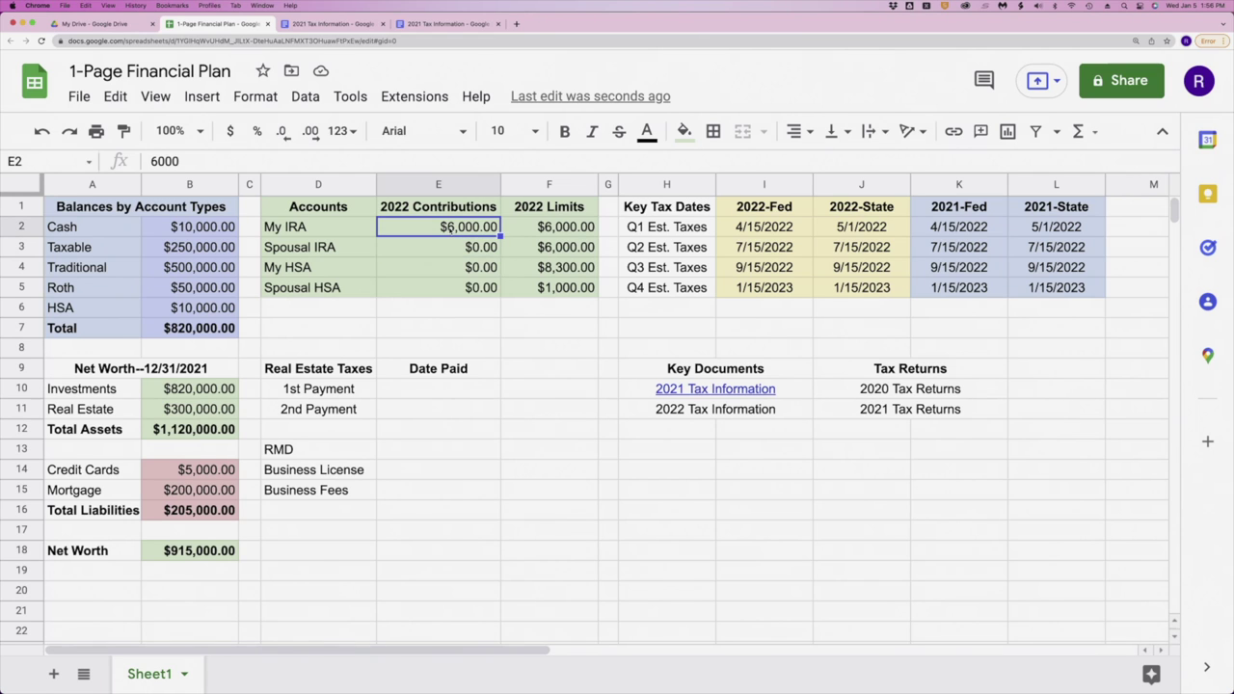
pyautogui.click(798, 387)
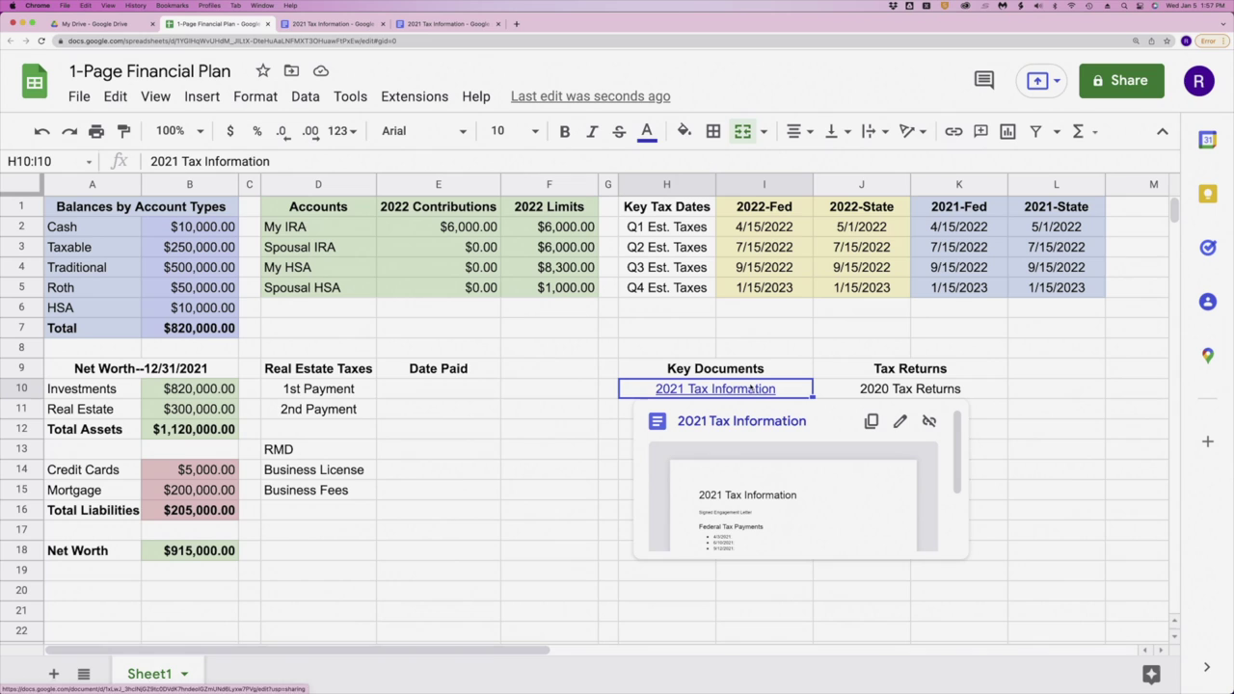
pyautogui.click(432, 226)
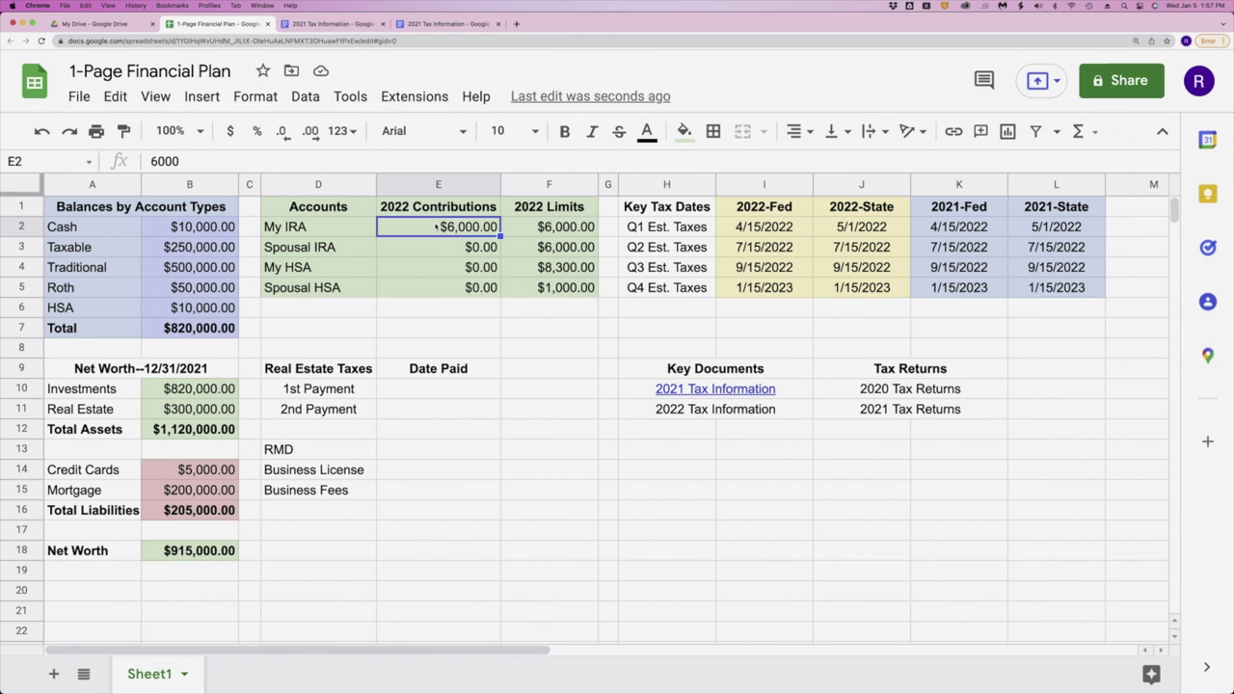
pyautogui.click(429, 247)
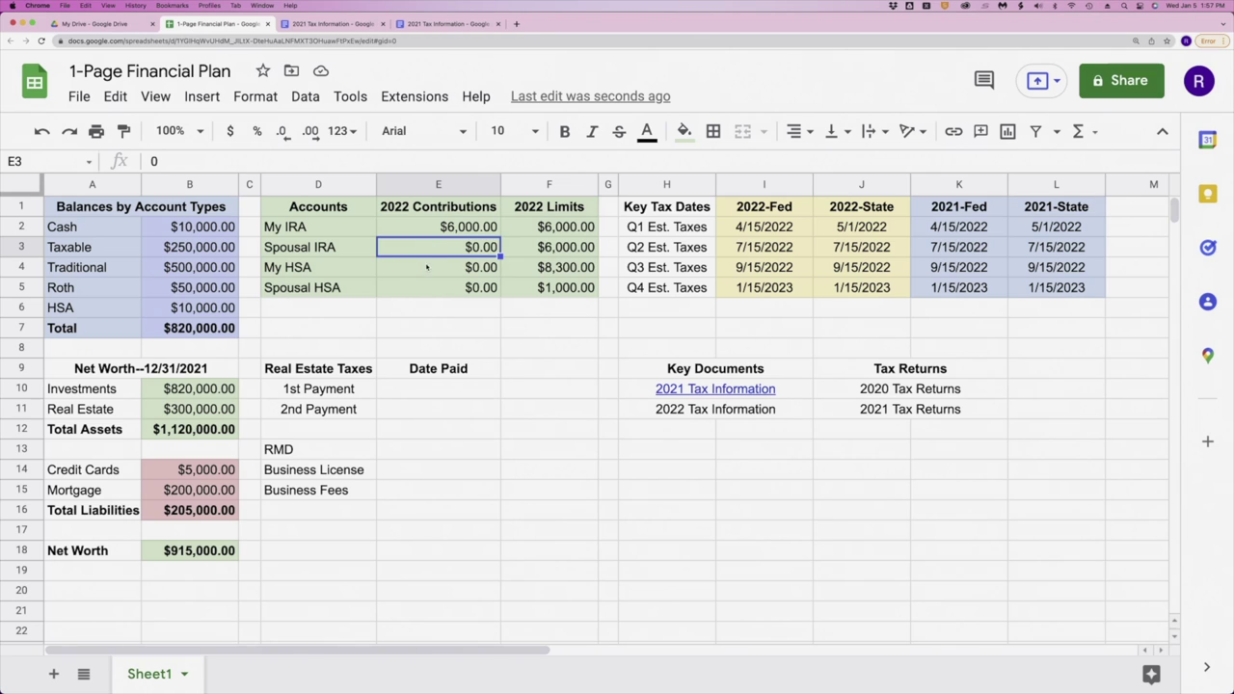
pyautogui.click(427, 267)
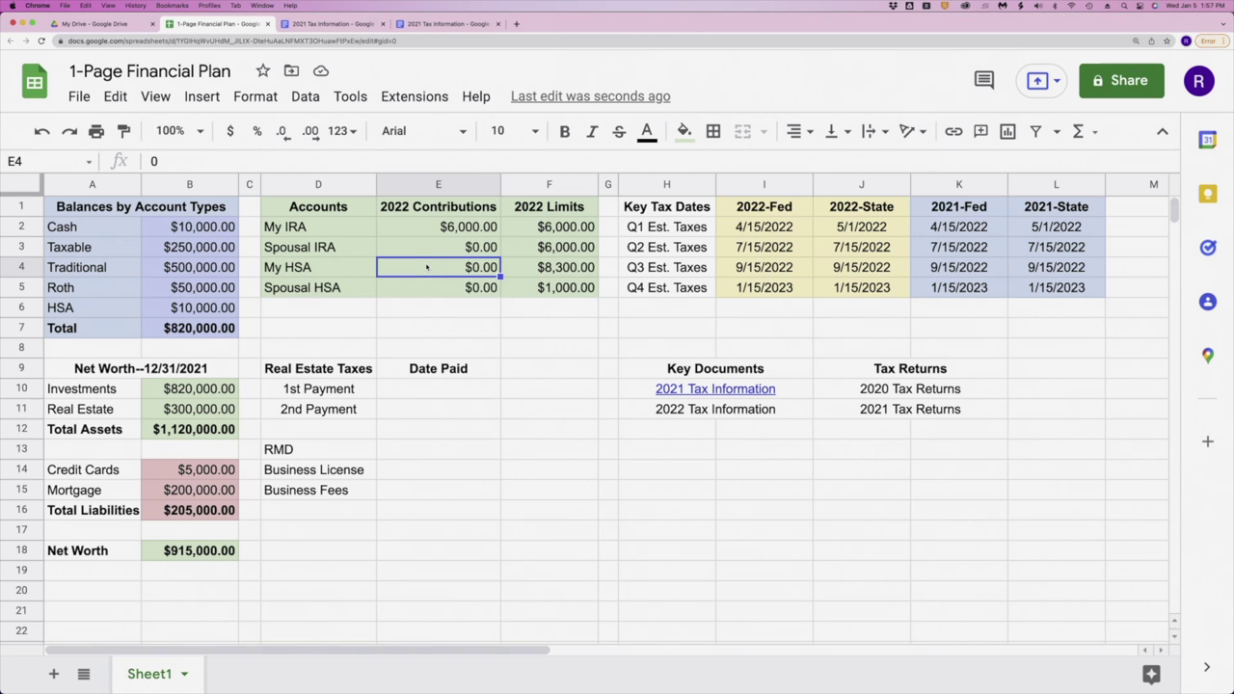
# - Set the 2022 contribution for My IRA to 1500
pyautogui.click(407, 227)
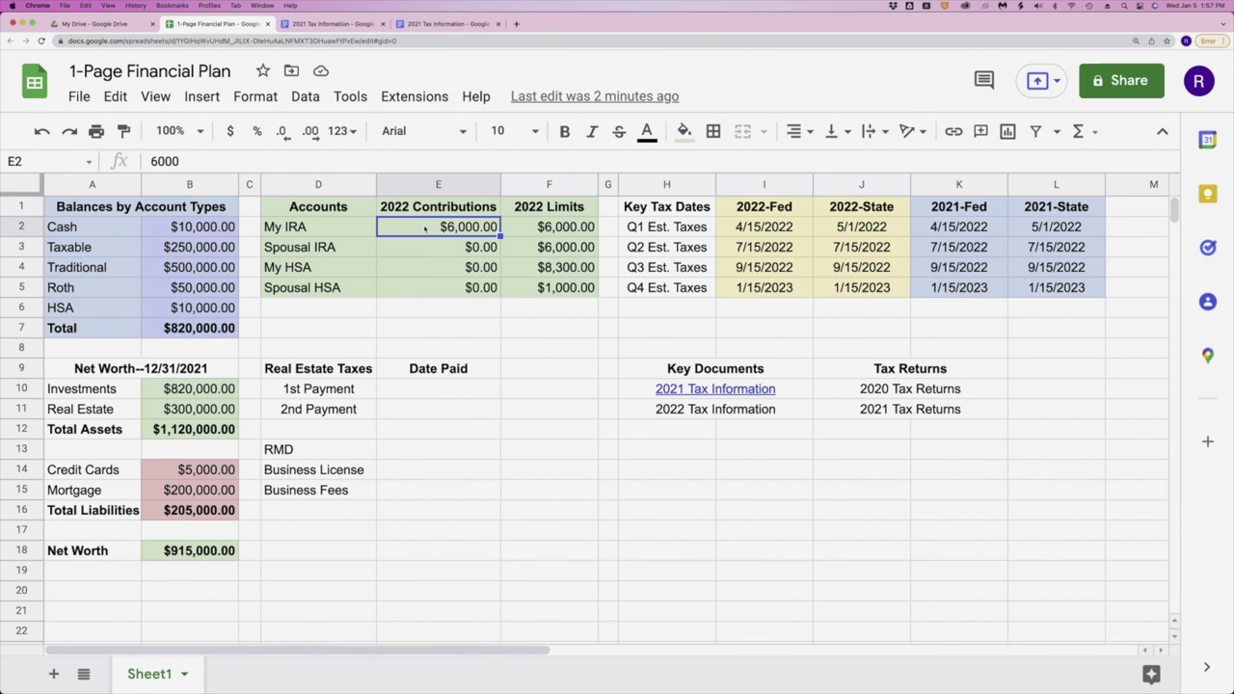
pyautogui.write('1500')
pyautogui.press('Return')
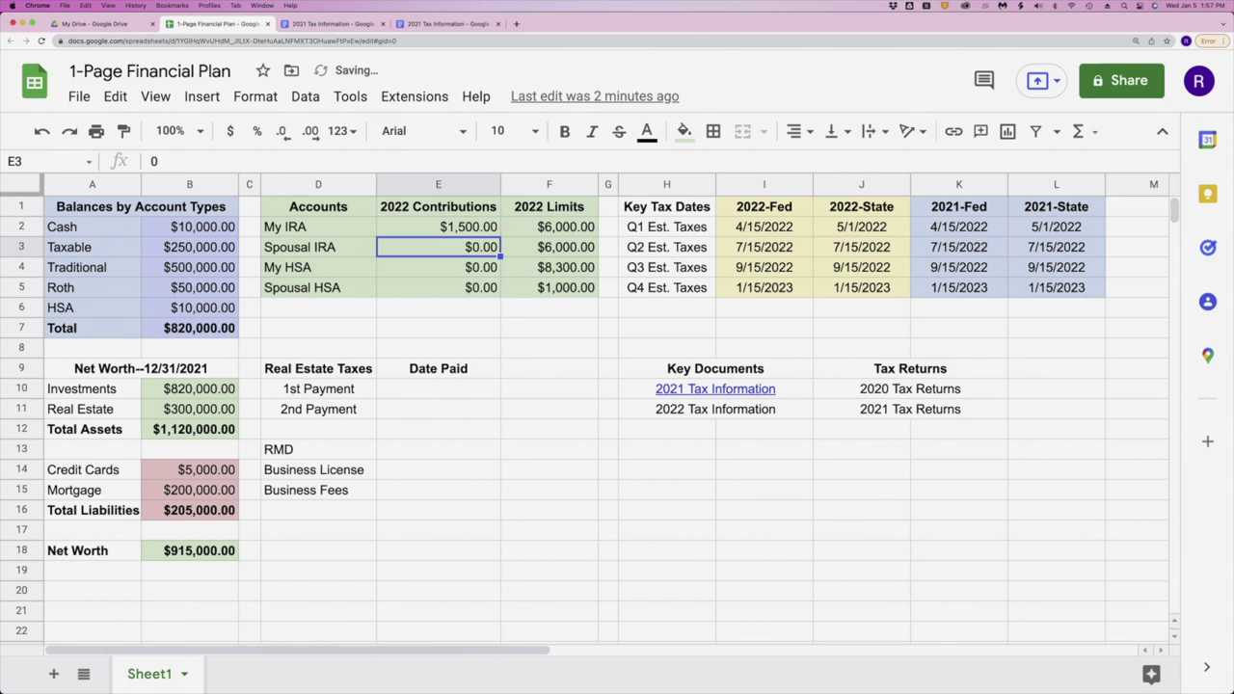
pyautogui.click(425, 227)
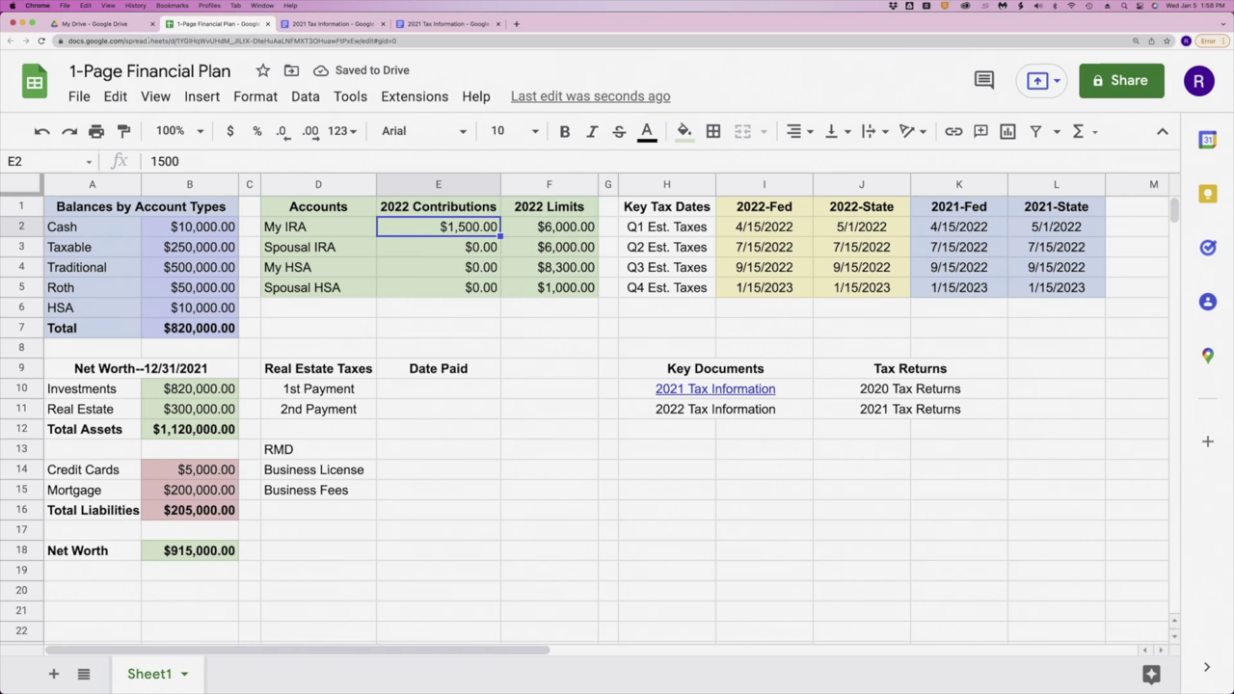
# - In Google Drive, create a folder named "IRA Contributions" inside 2022 Tax Data, view its contents, and return to 2022 Tax Data
pyautogui.click(137, 28)
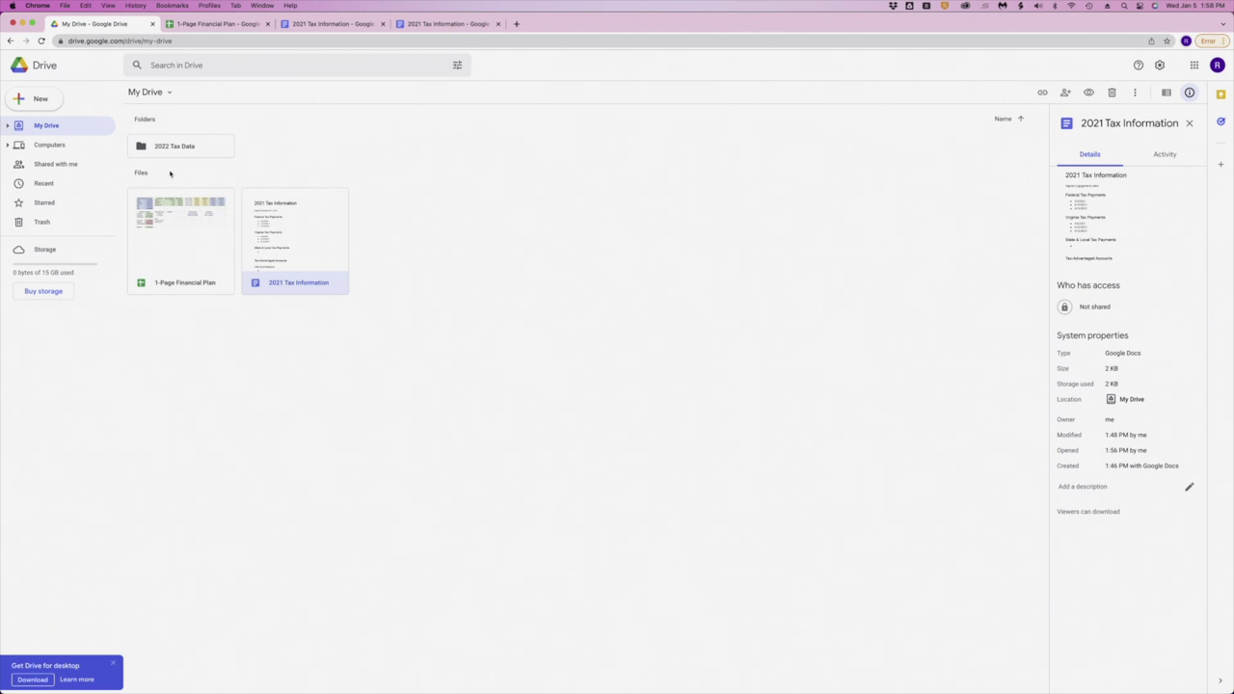
pyautogui.doubleClick(174, 150)
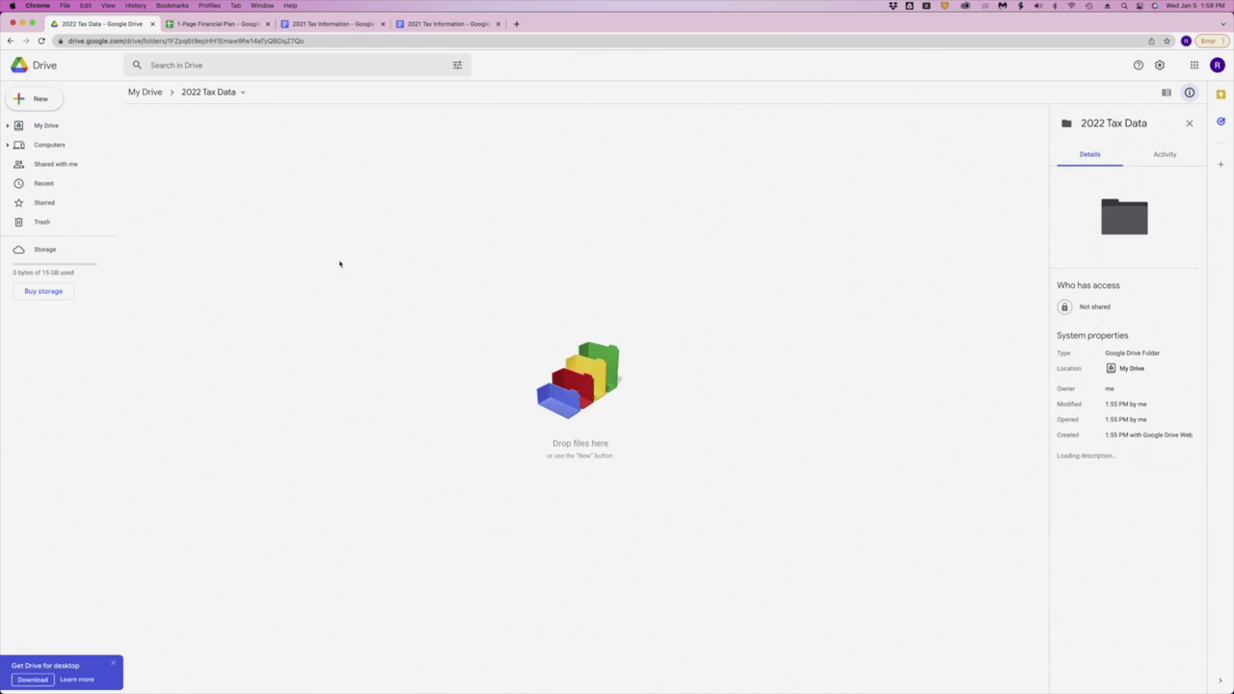
pyautogui.click(39, 101)
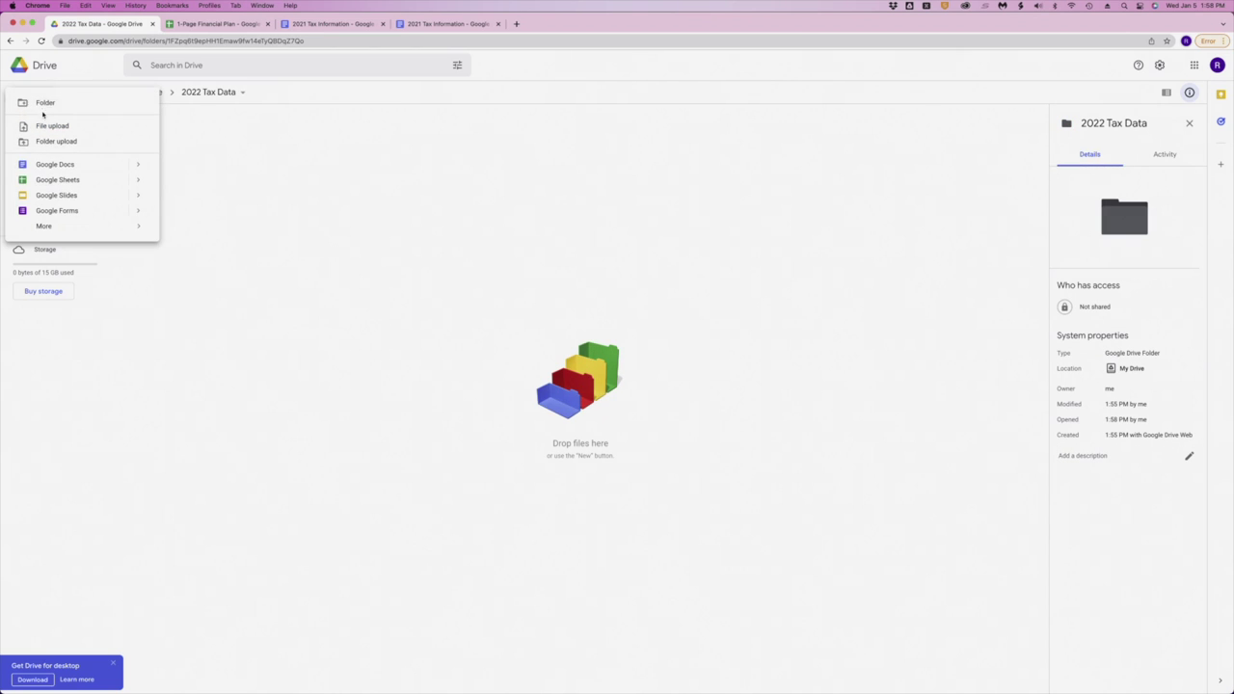
pyautogui.click(42, 102)
pyautogui.write('IRA Contributions')
pyautogui.press('Return')
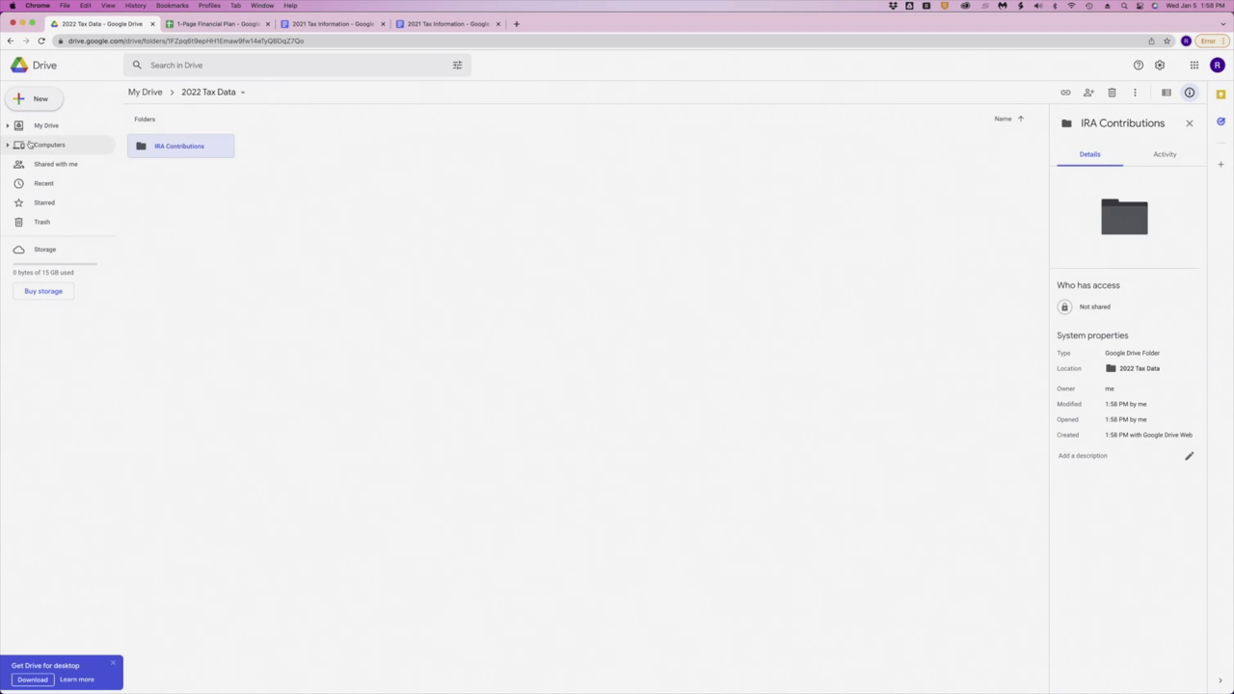
pyautogui.doubleClick(165, 145)
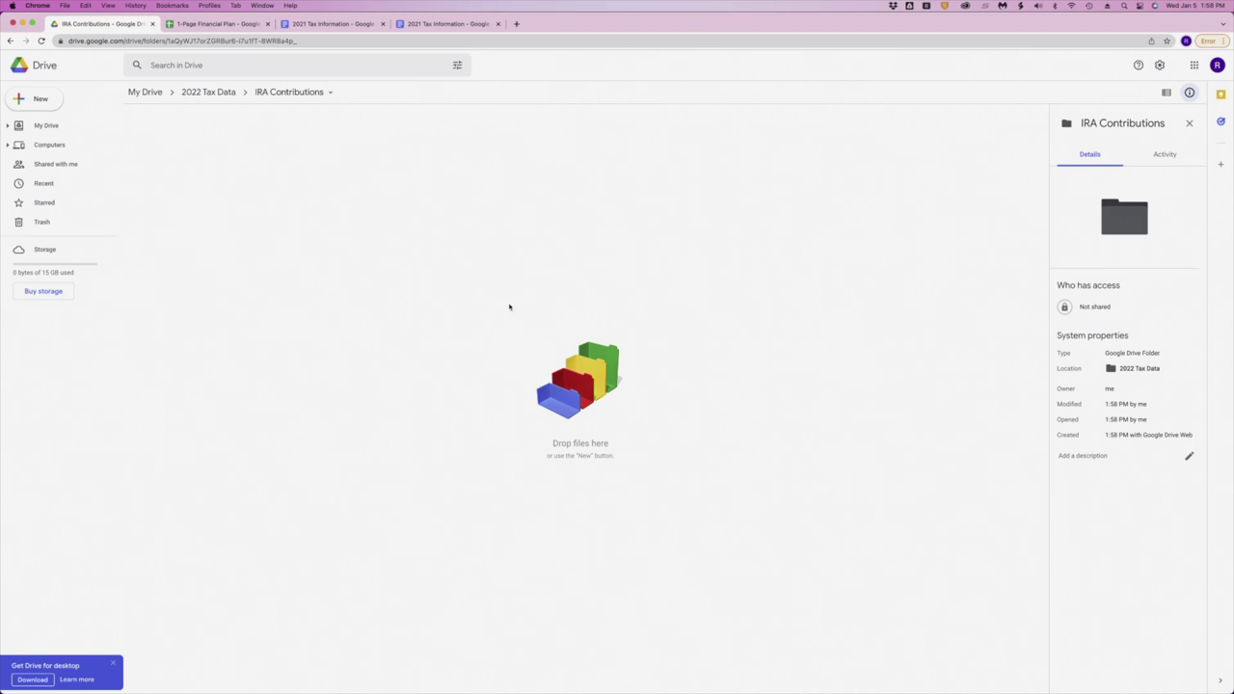
pyautogui.click(207, 92)
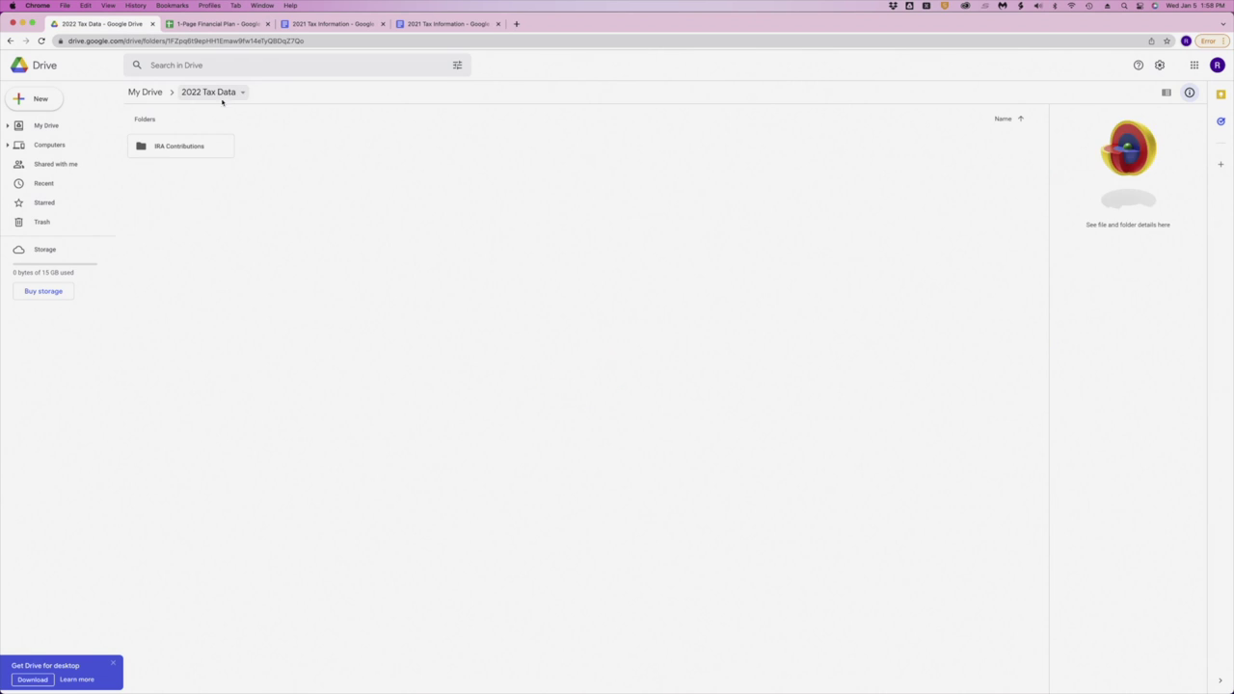
# - Copy the sharing link of the IRA Contributions folder in 2022 Tax Data
pyautogui.click(183, 145)
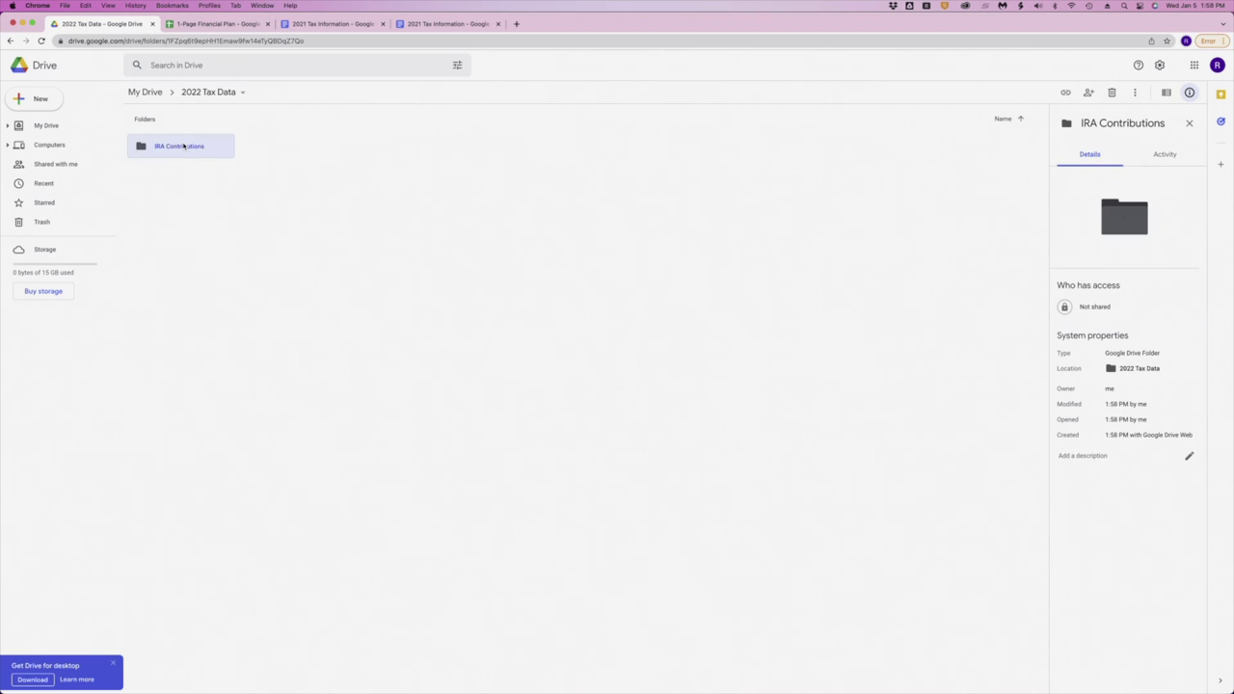
pyautogui.click(1088, 92)
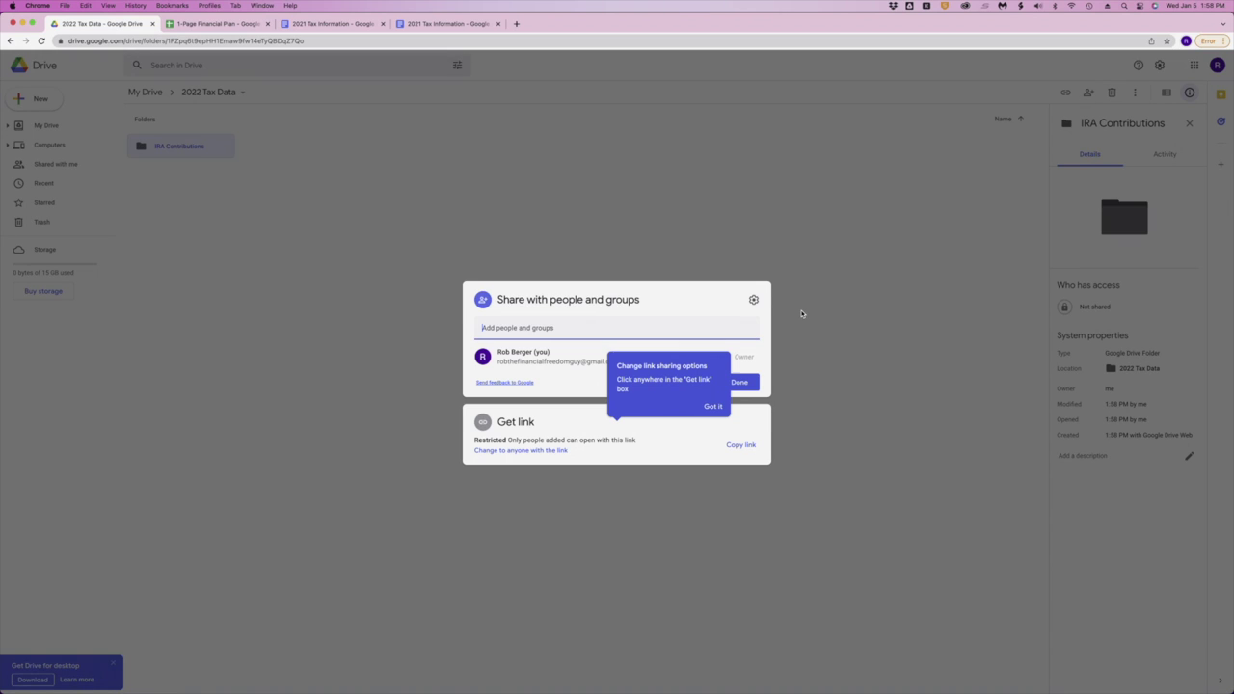
pyautogui.click(740, 445)
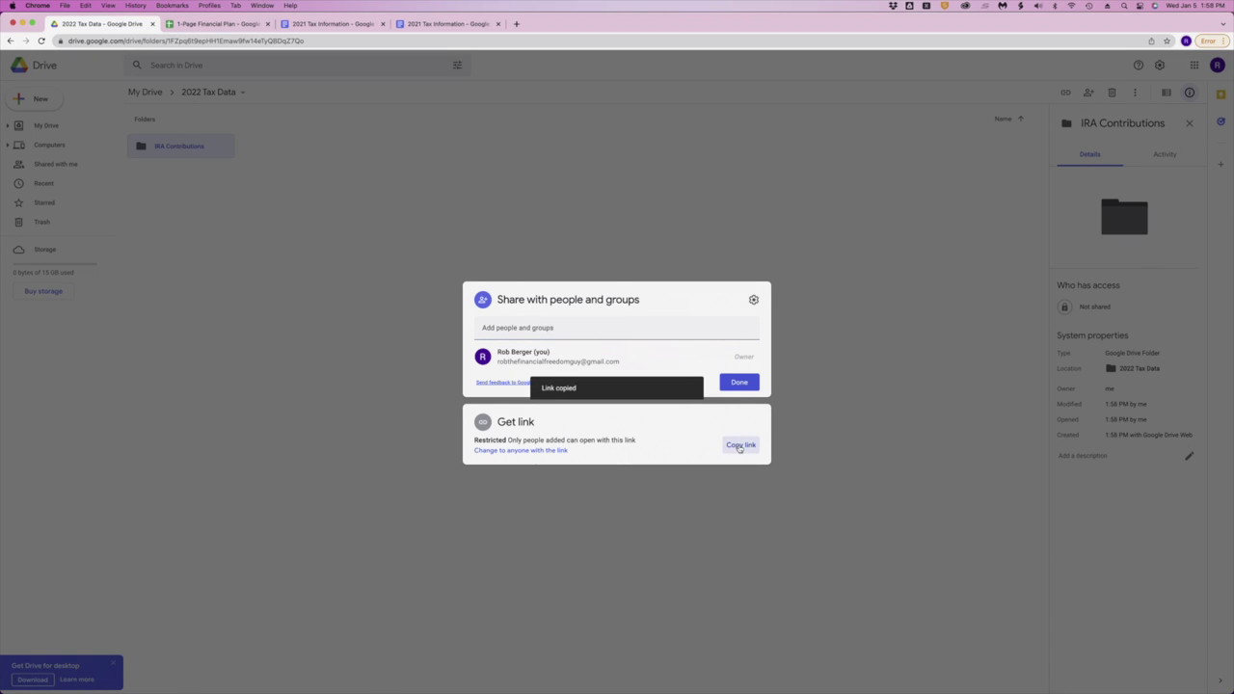
# - In the 1-Page Financial Plan spreadsheet, link the My IRA 2022 contribution cell to the copied IRA Contributions folder address
pyautogui.click(220, 23)
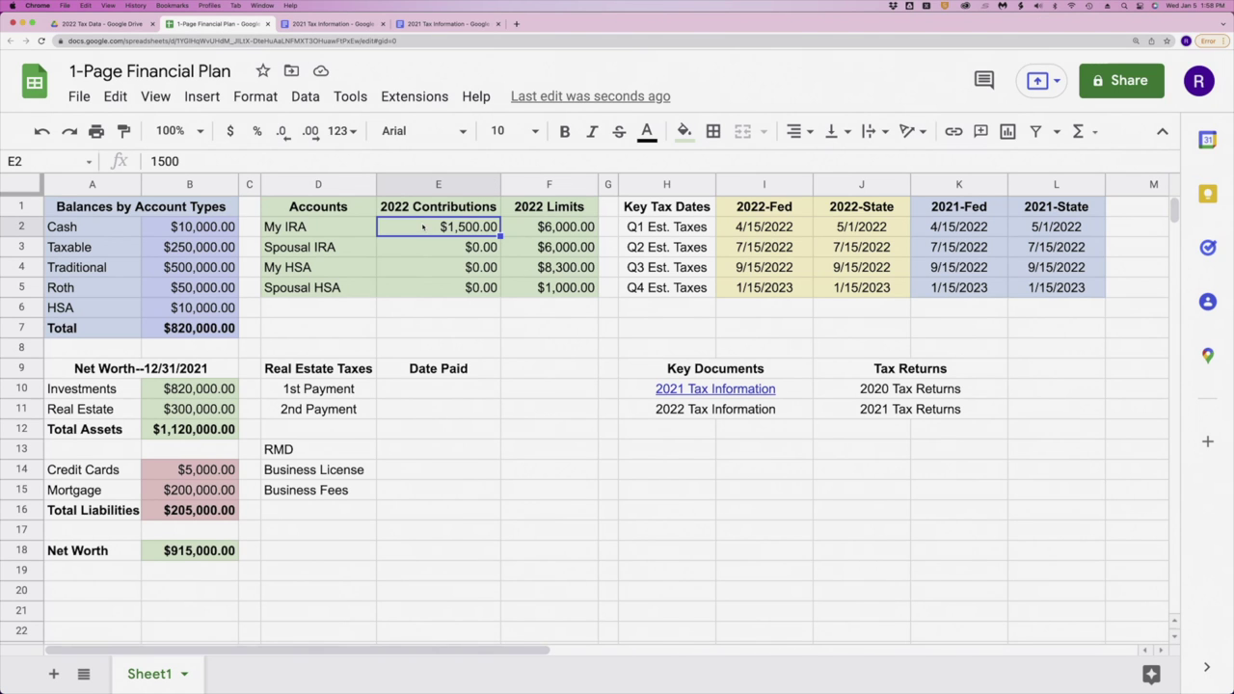
pyautogui.click(954, 131)
pyautogui.press('super+v')
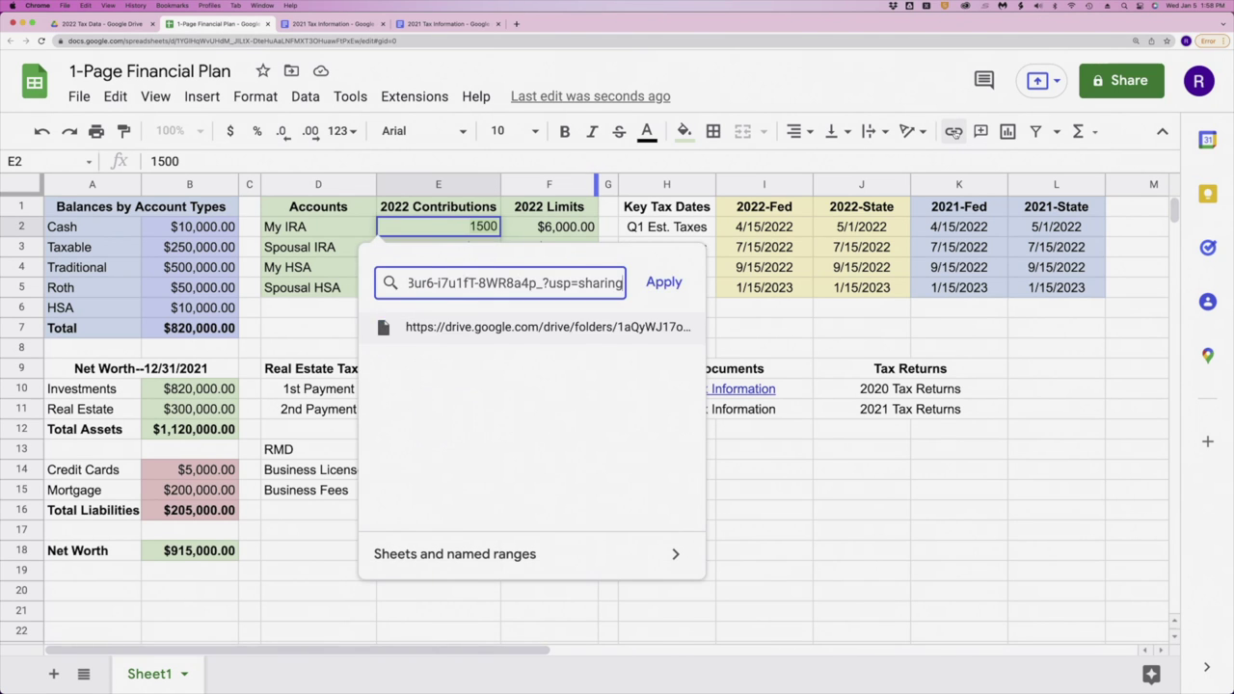
pyautogui.click(663, 282)
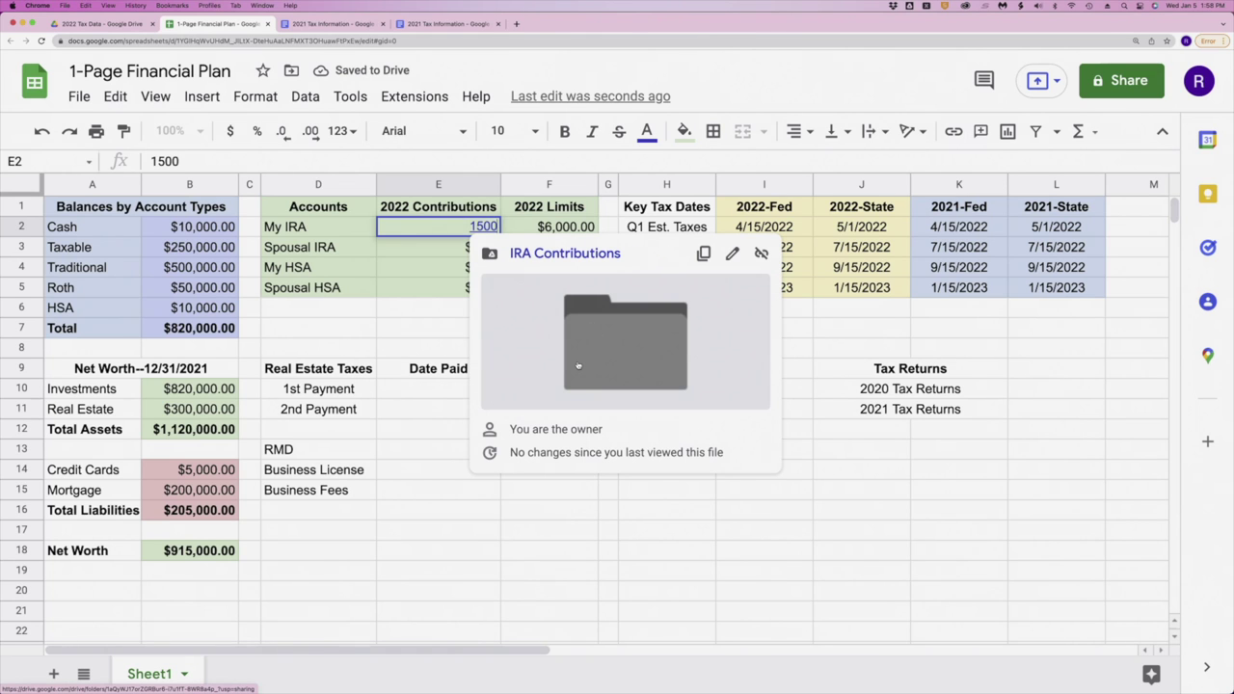
pyautogui.click(492, 507)
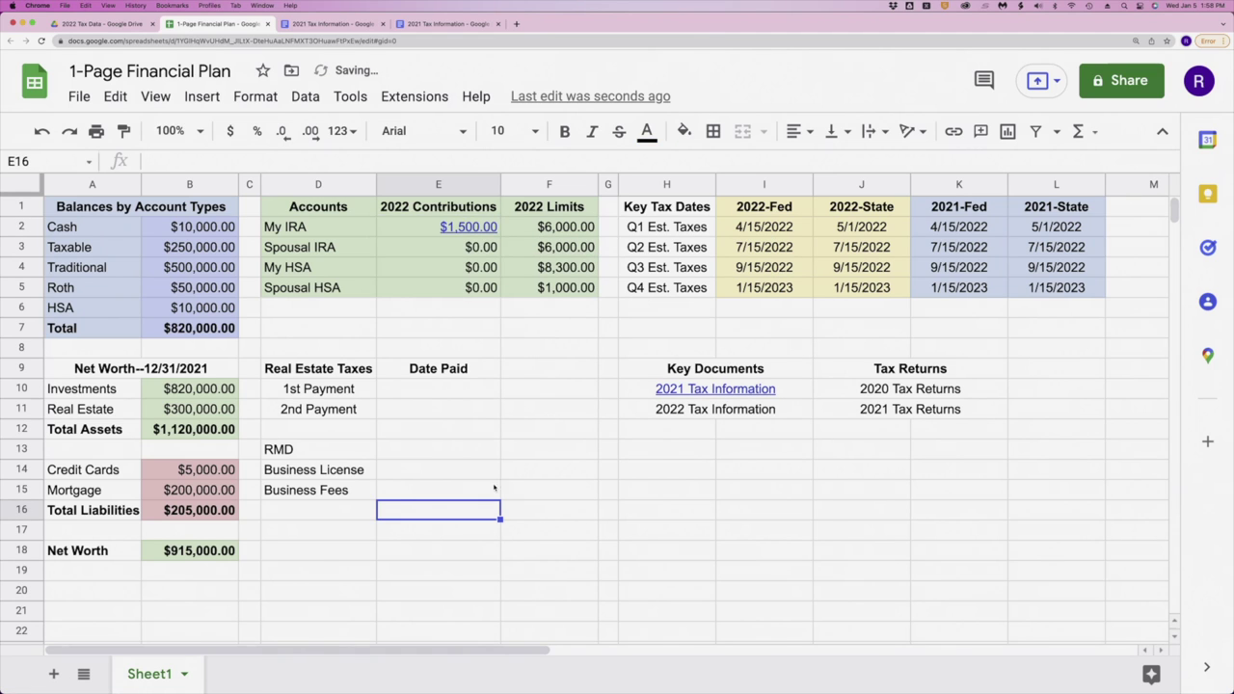
# - Try to overwrite the linked My IRA 2022 contribution with 3000, and undo the entry
pyautogui.click(471, 227)
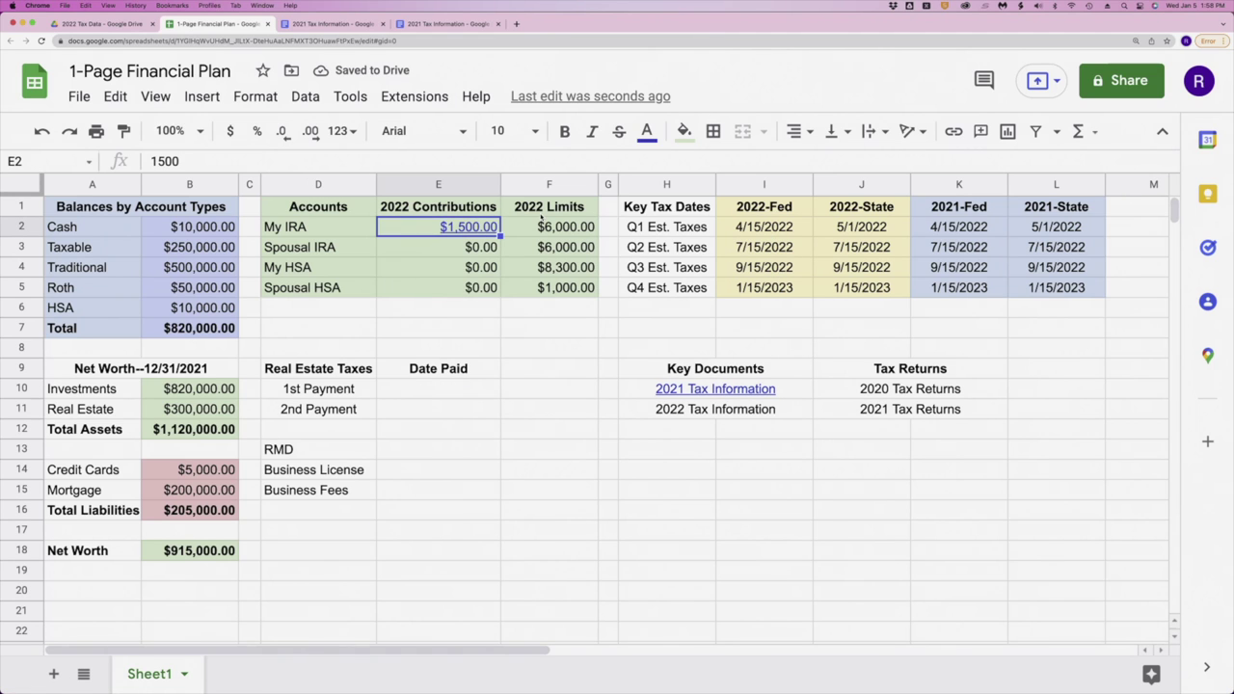
pyautogui.write('3000')
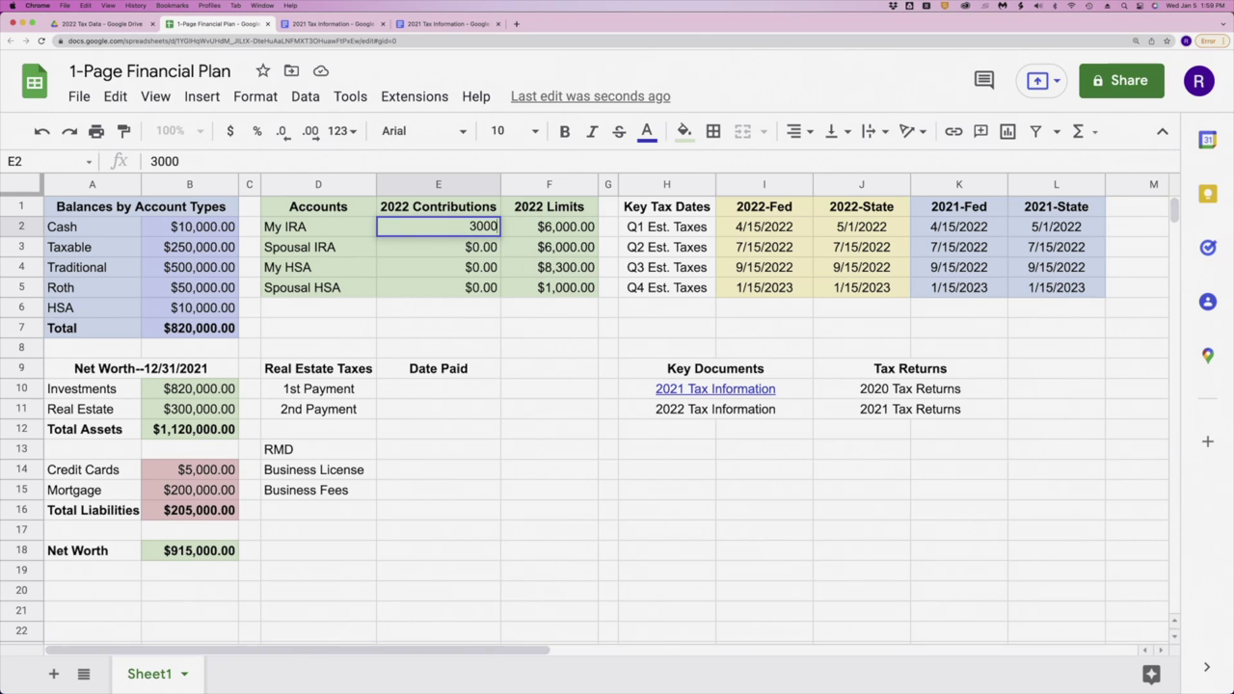
pyautogui.press('Return')
pyautogui.press('super+z')
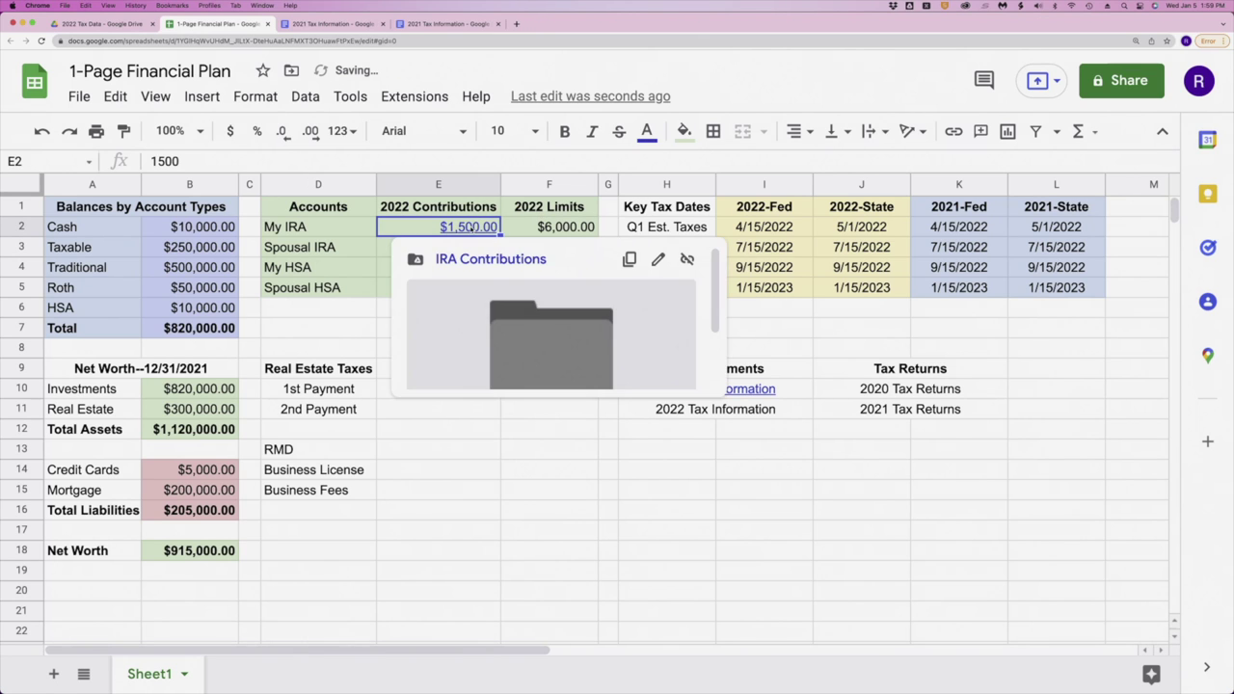
# - Edit the number inside the linked My IRA 2022 contribution cell to 3000, keeping the folder link
pyautogui.doubleClick(482, 226)
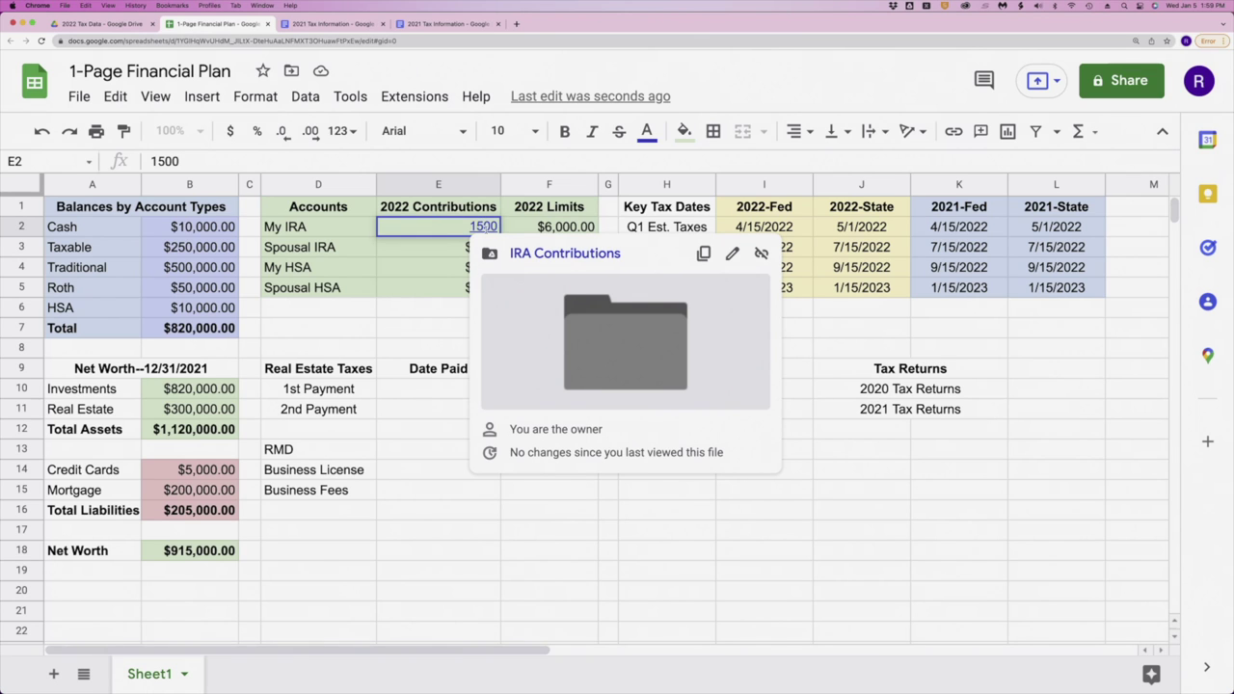
pyautogui.press('BackSpace')
pyautogui.press('BackSpace')
pyautogui.write('30')
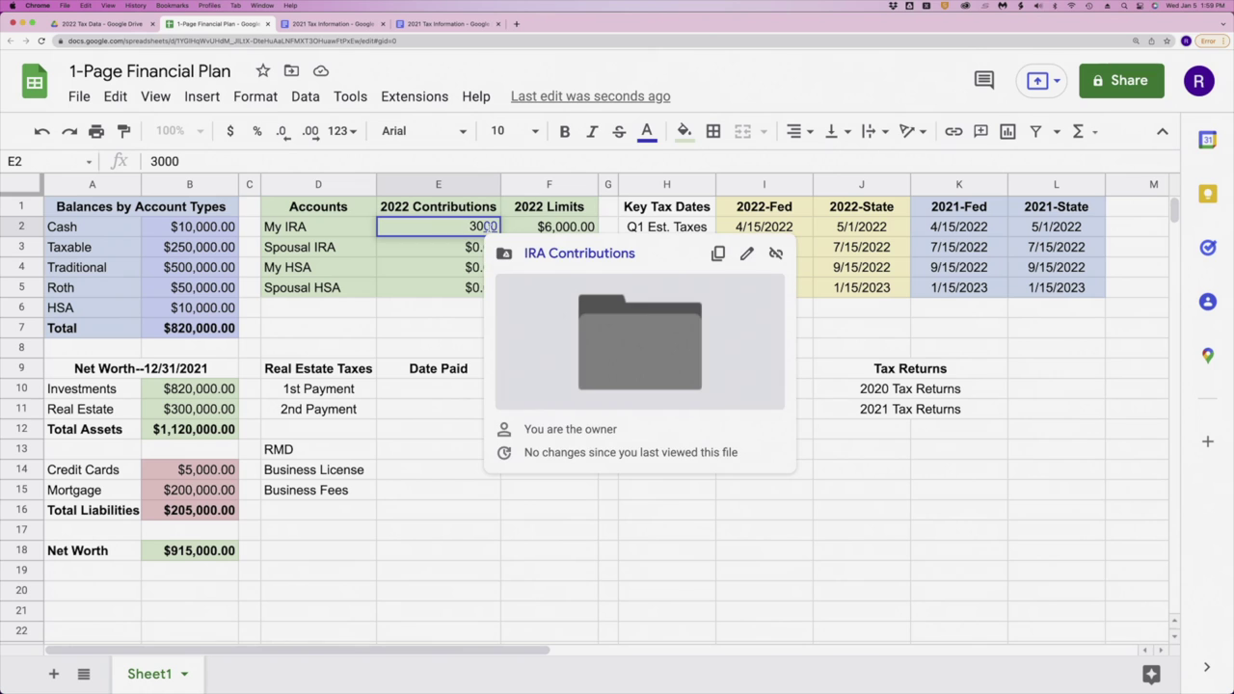
pyautogui.write('030')
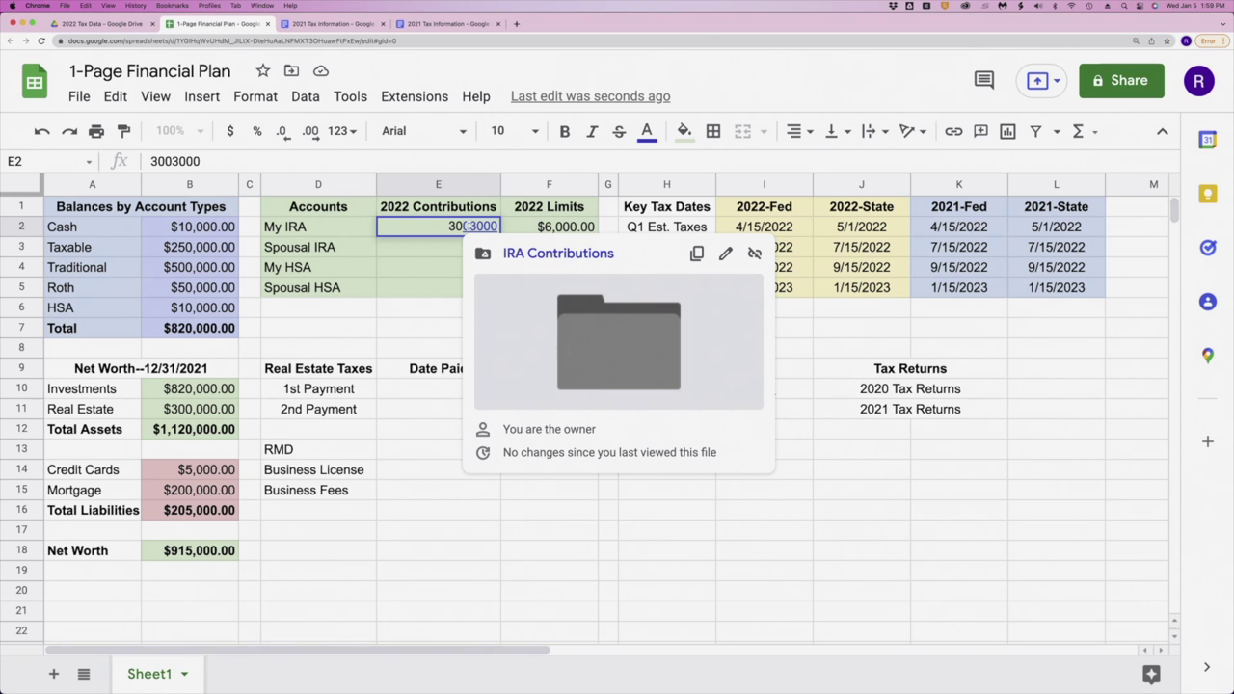
pyautogui.press('BackSpace')
pyautogui.press('BackSpace')
pyautogui.press('BackSpace')
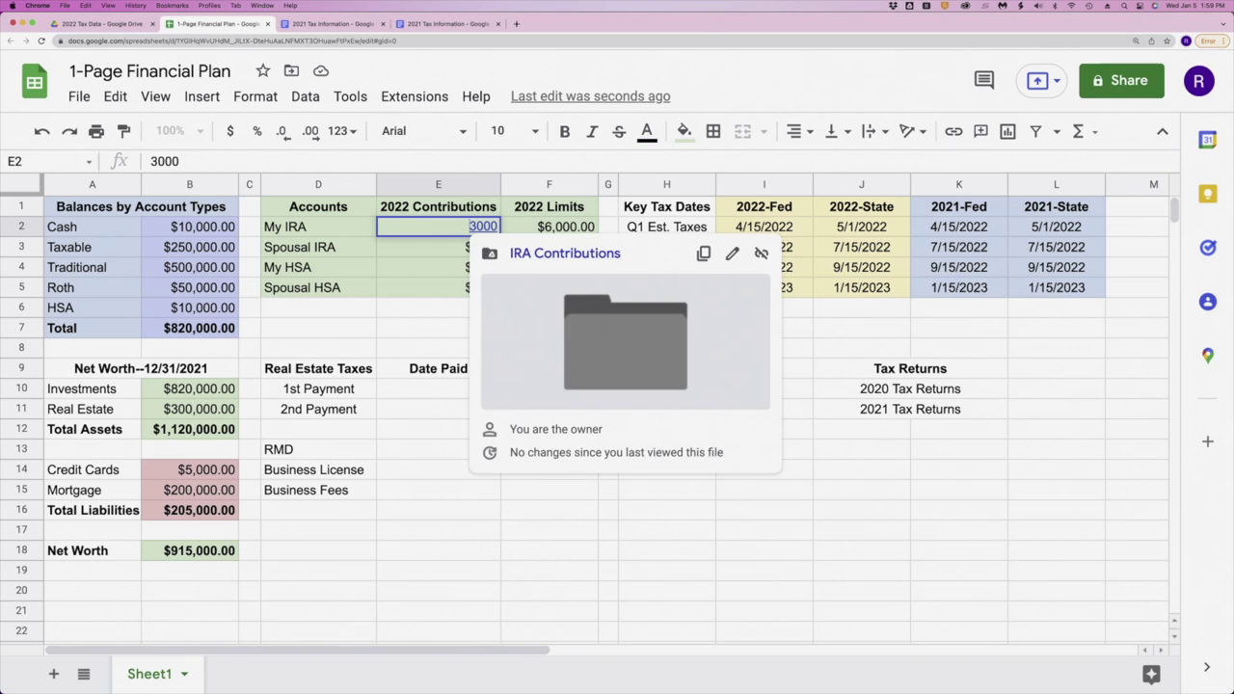
pyautogui.press('Return')
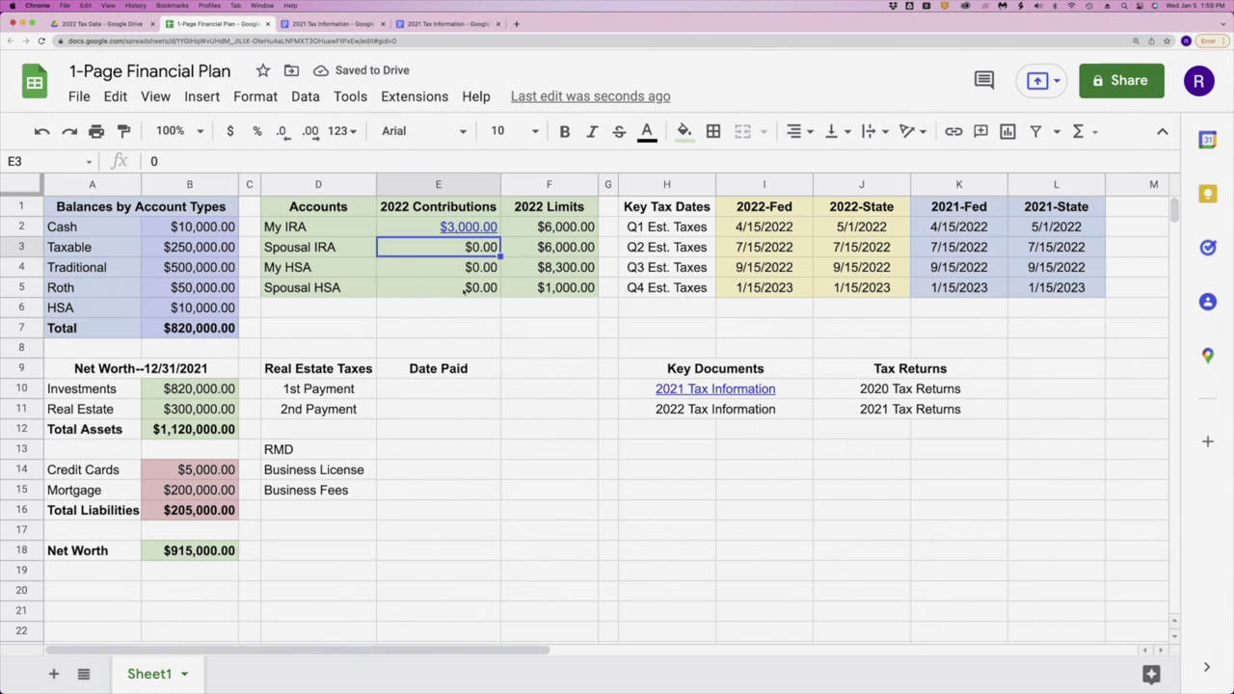
# - Open the IRA Contributions folder from the My IRA contribution cell's link and return to the 1-Page Financial Plan spreadsheet
pyautogui.click(469, 228)
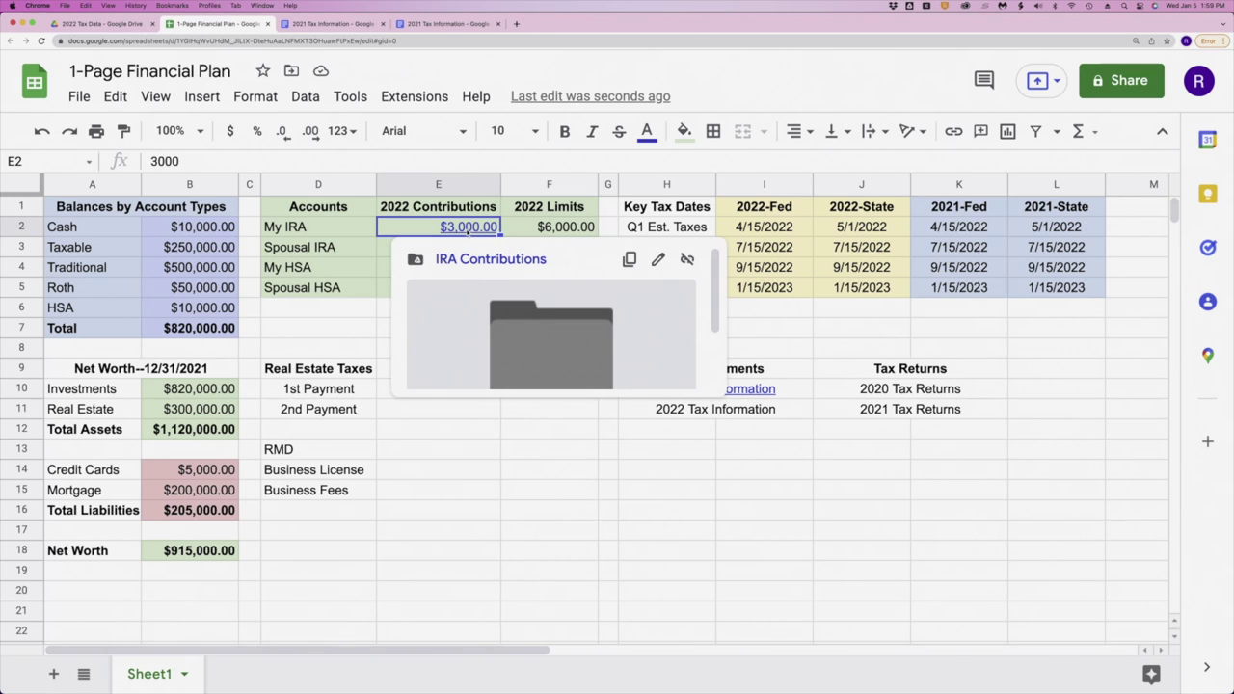
pyautogui.click(477, 263)
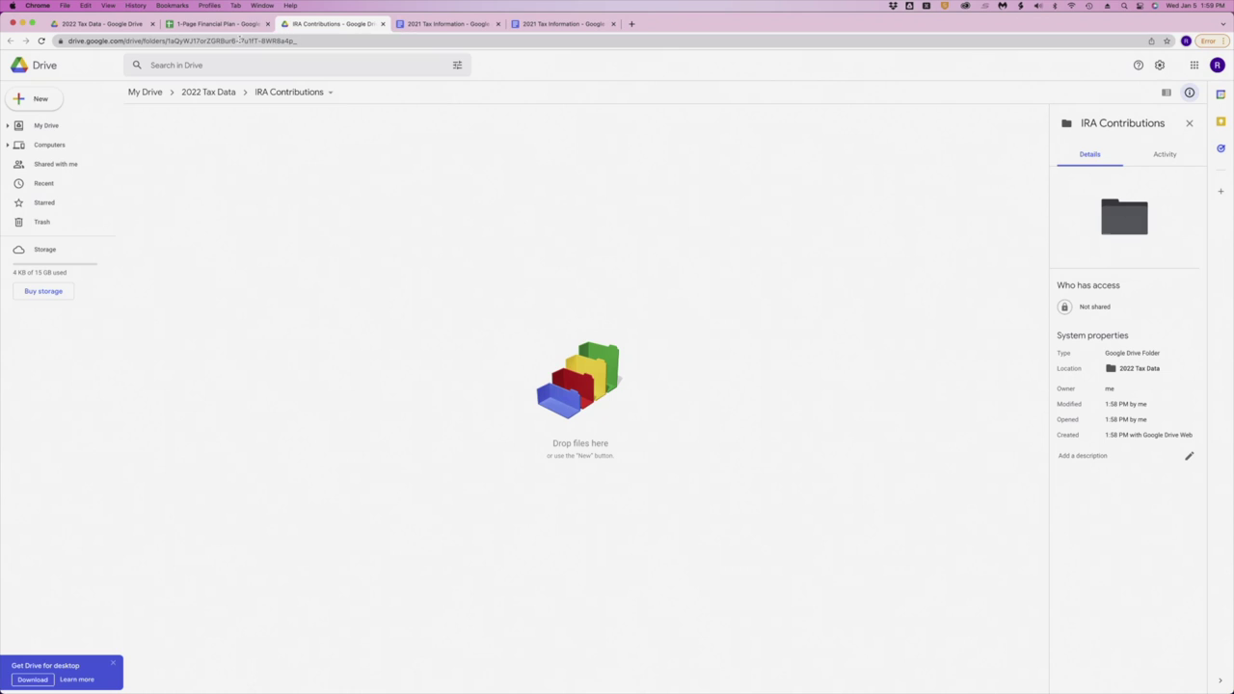
pyautogui.click(222, 23)
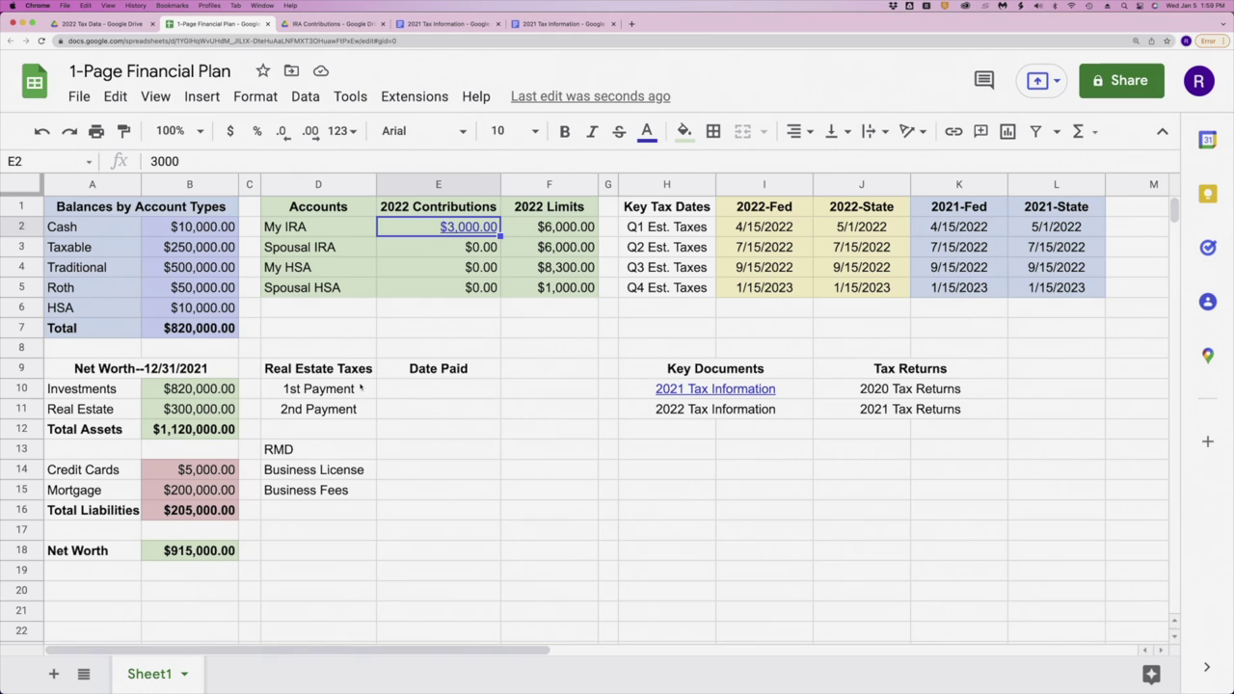
# - Select the 1st Payment date cell, view the 2022 Tax Data folder in Google Drive, and return to the spreadsheet
pyautogui.click(400, 389)
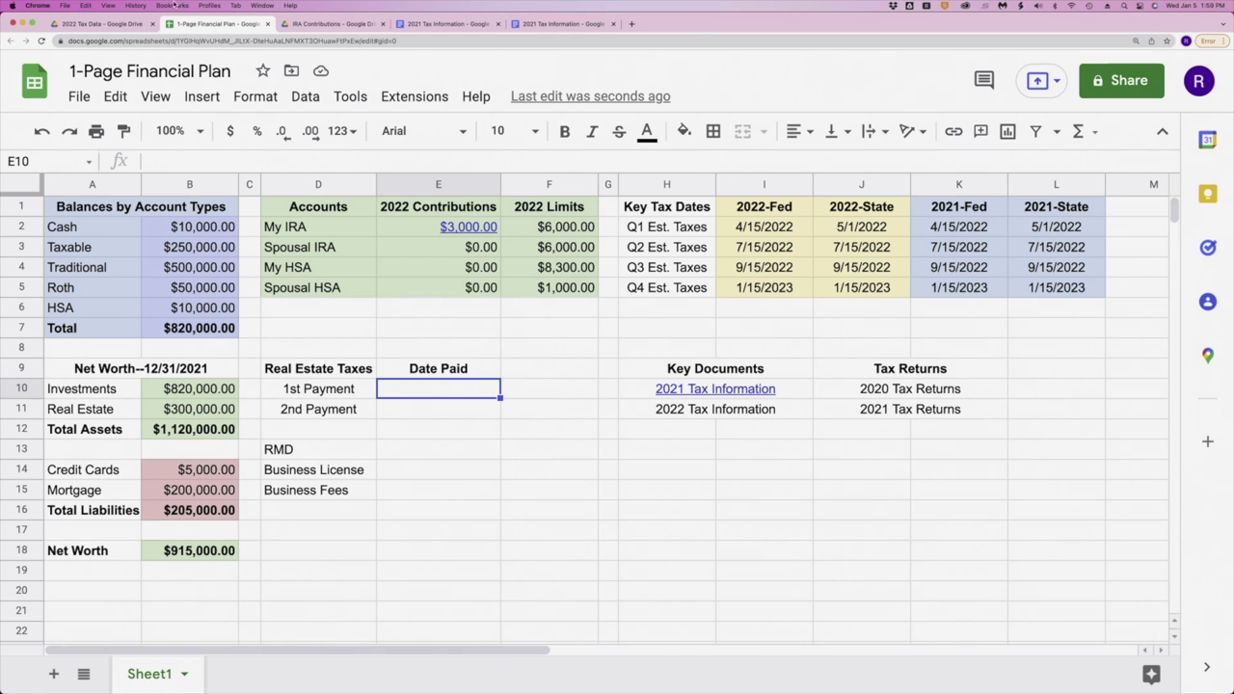
pyautogui.click(133, 29)
pyautogui.click(374, 299)
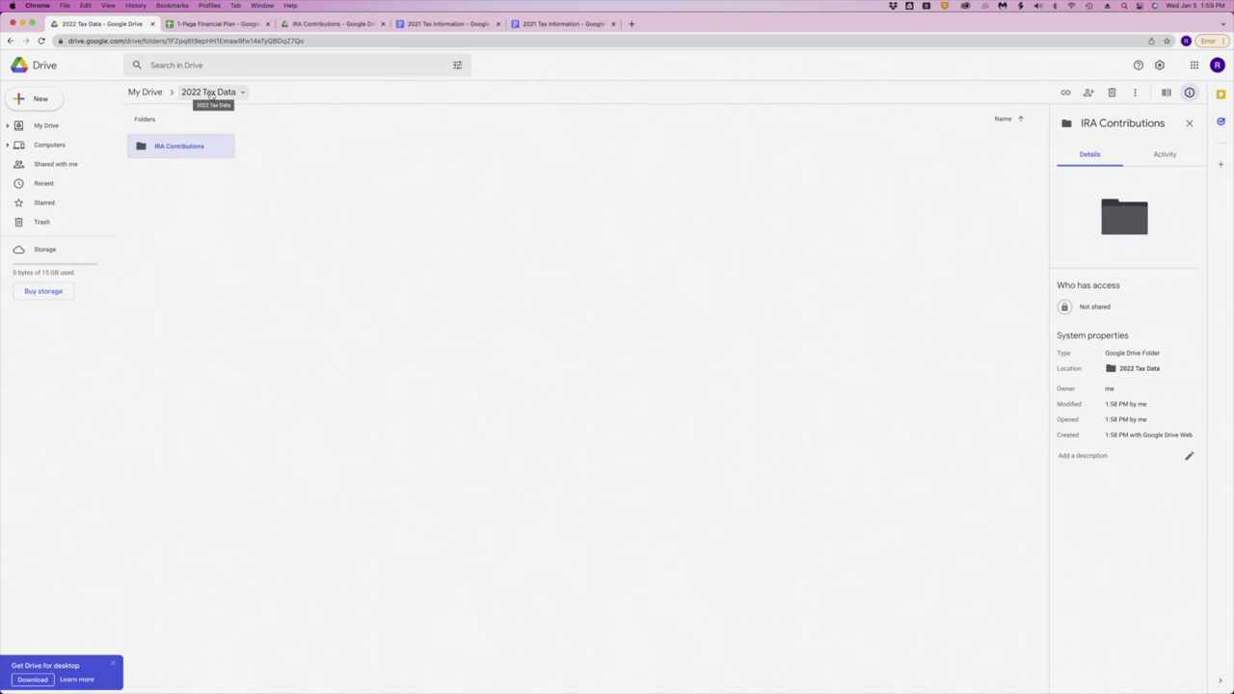
pyautogui.click(212, 28)
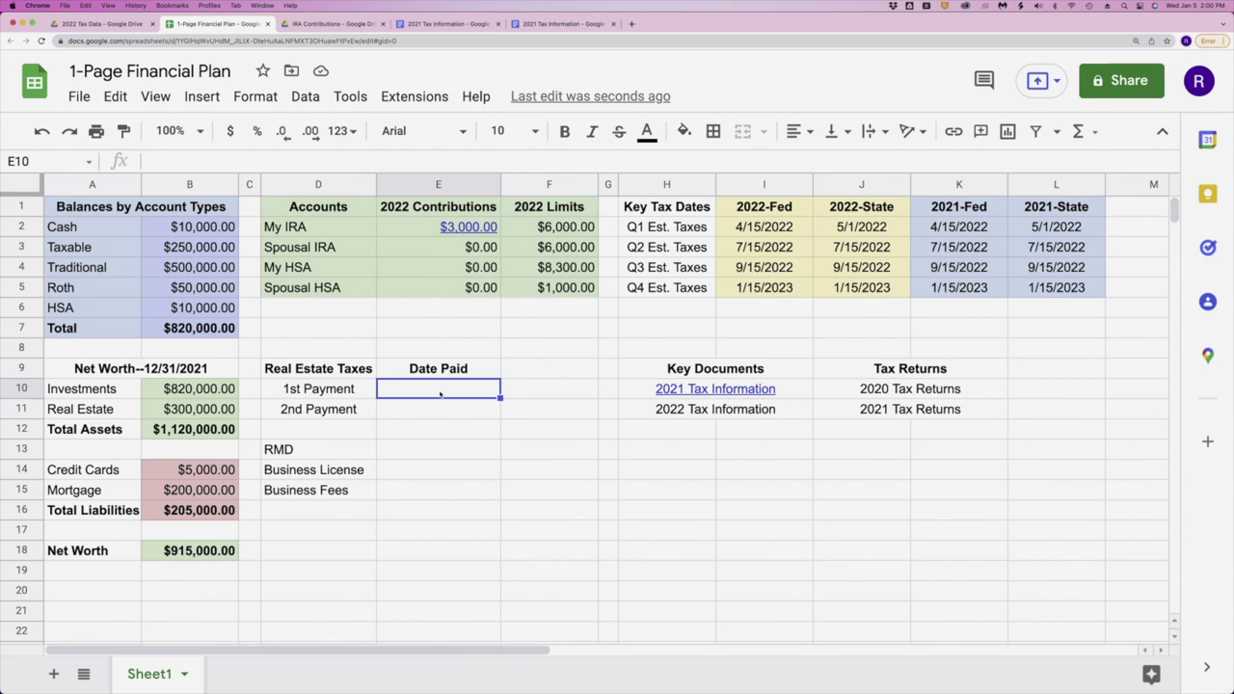
# - Enter 7/15/22 as the date paid for the 1st real estate tax payment
pyautogui.write('7')
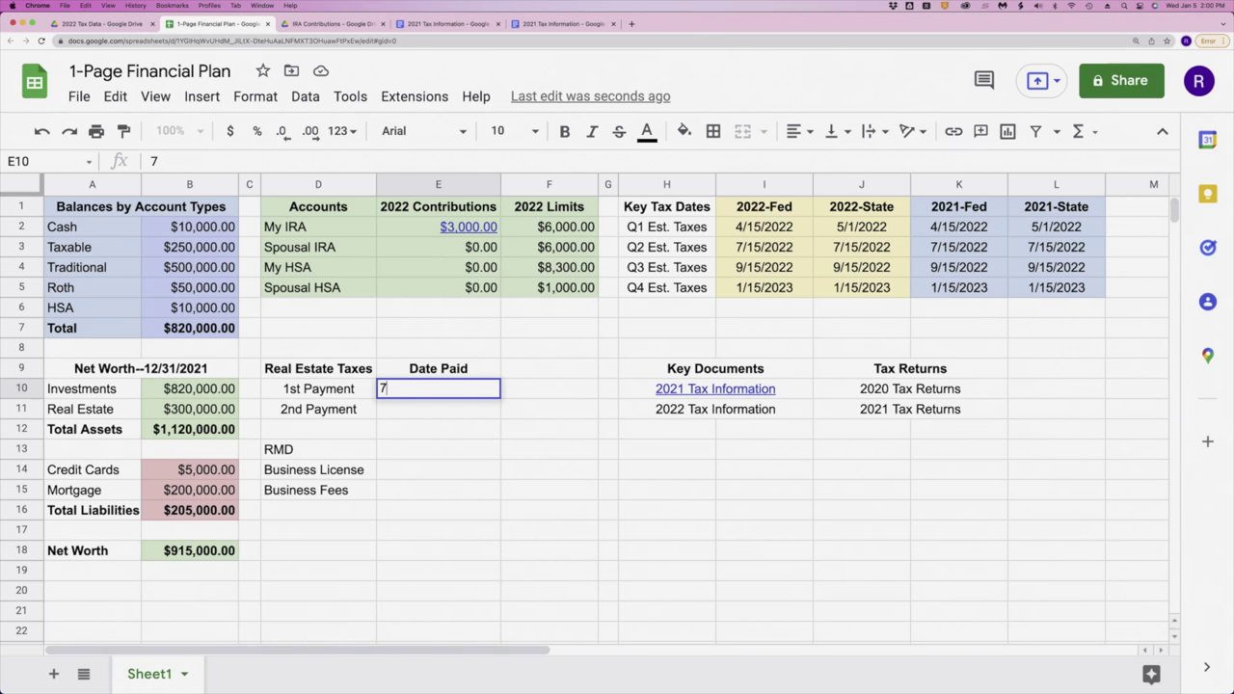
pyautogui.write('/15/22')
pyautogui.press('Return')
pyautogui.click(448, 394)
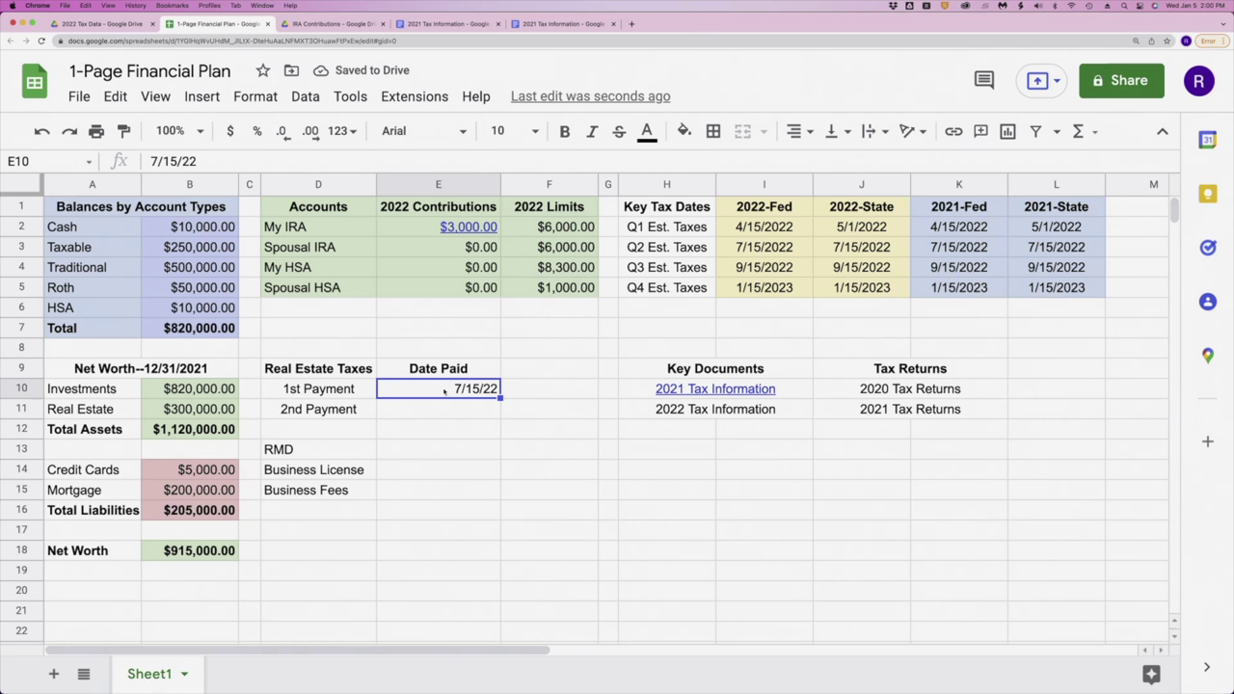
# - Review the My IRA link preview, the real estate tax payment dates, and the RMD, Business License and Business Fees entries
pyautogui.click(402, 231)
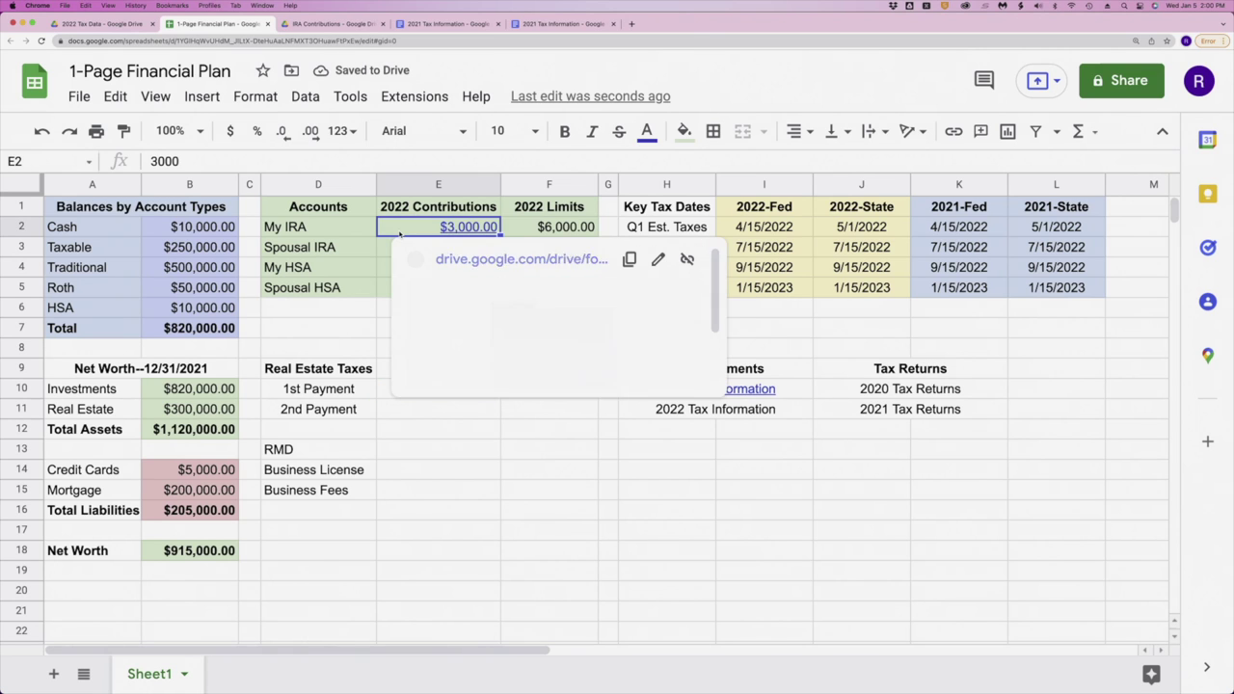
pyautogui.click(437, 462)
pyautogui.click(424, 391)
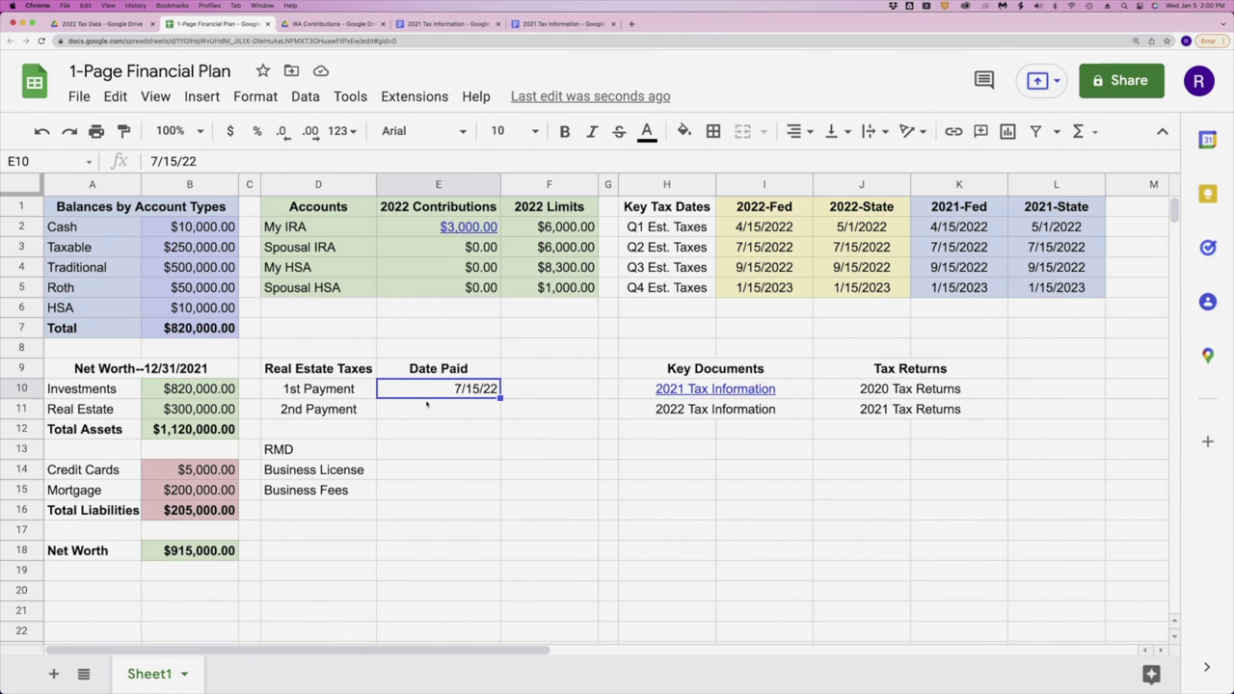
pyautogui.click(426, 407)
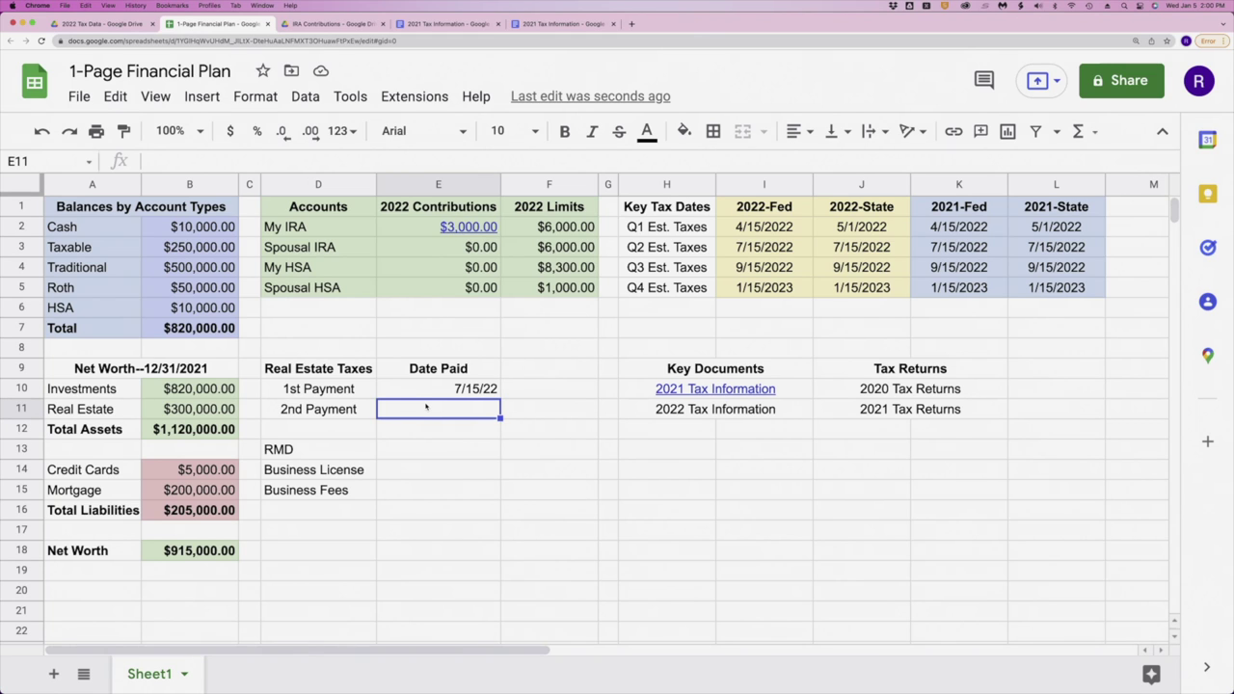
pyautogui.click(338, 447)
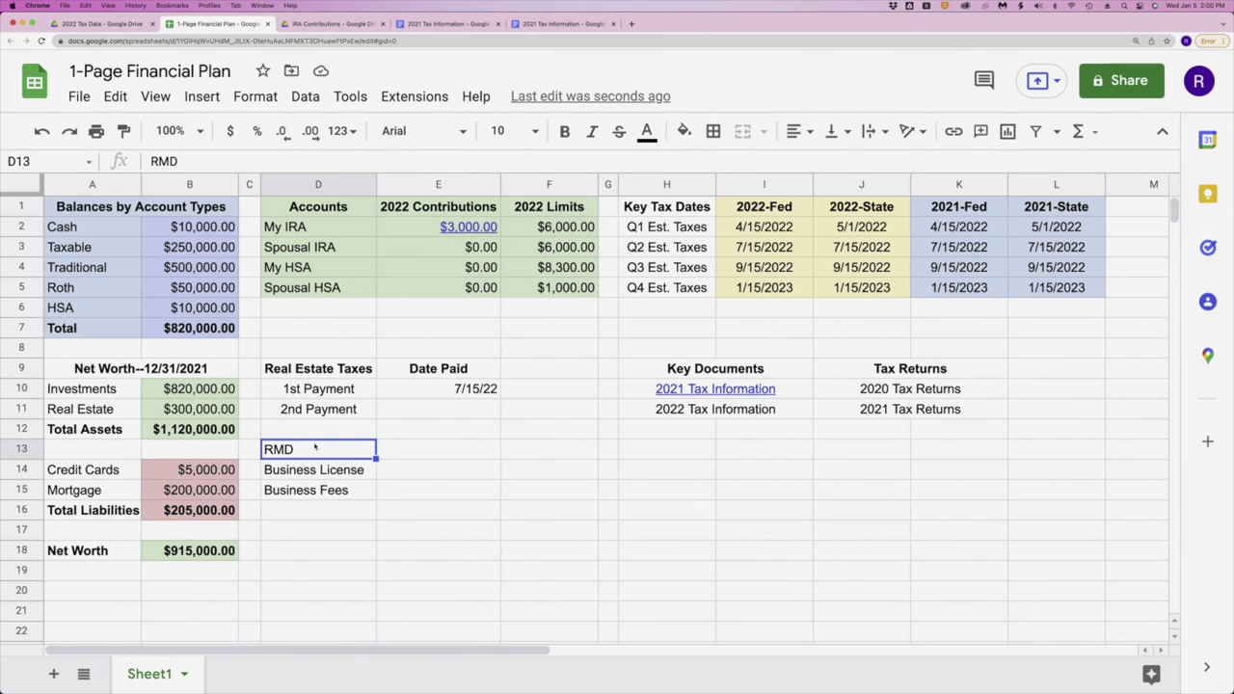
pyautogui.click(534, 447)
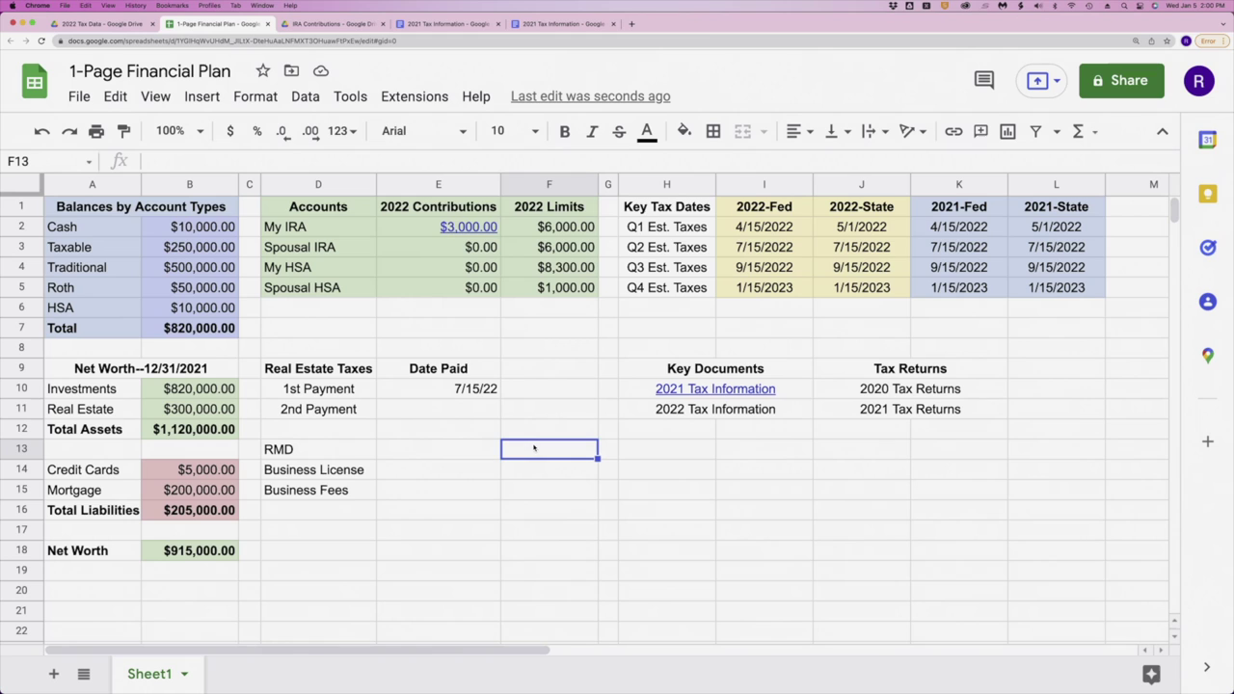
pyautogui.click(462, 451)
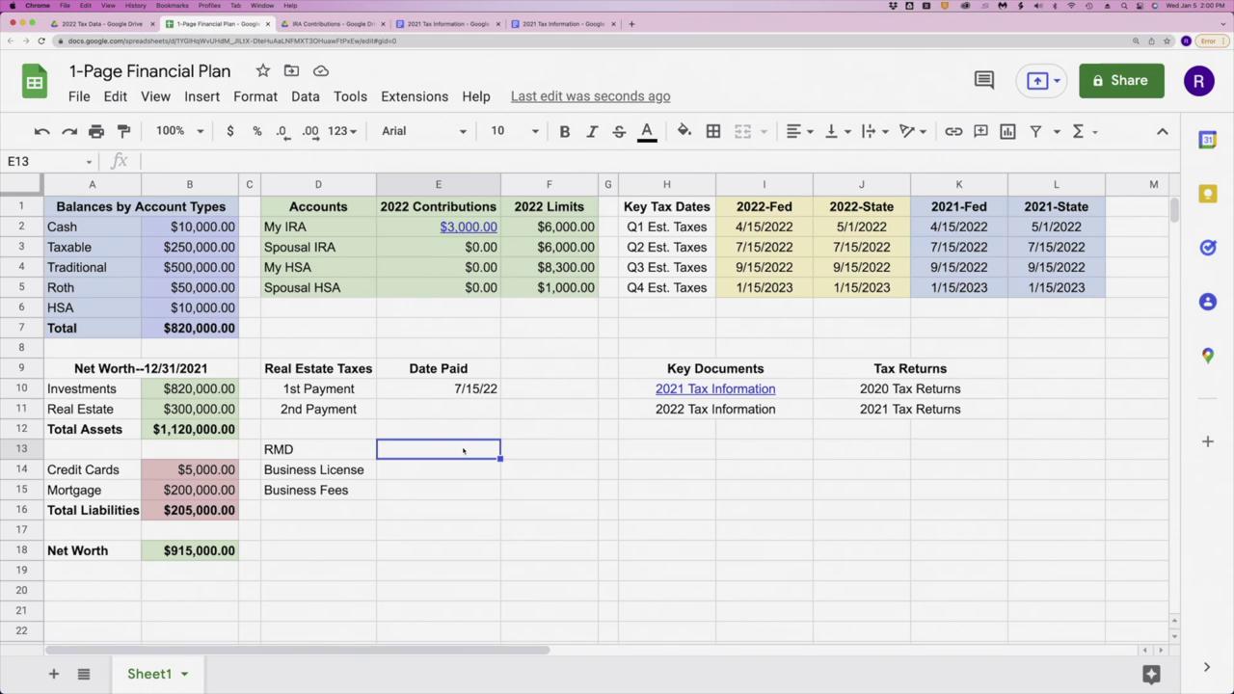
pyautogui.click(317, 469)
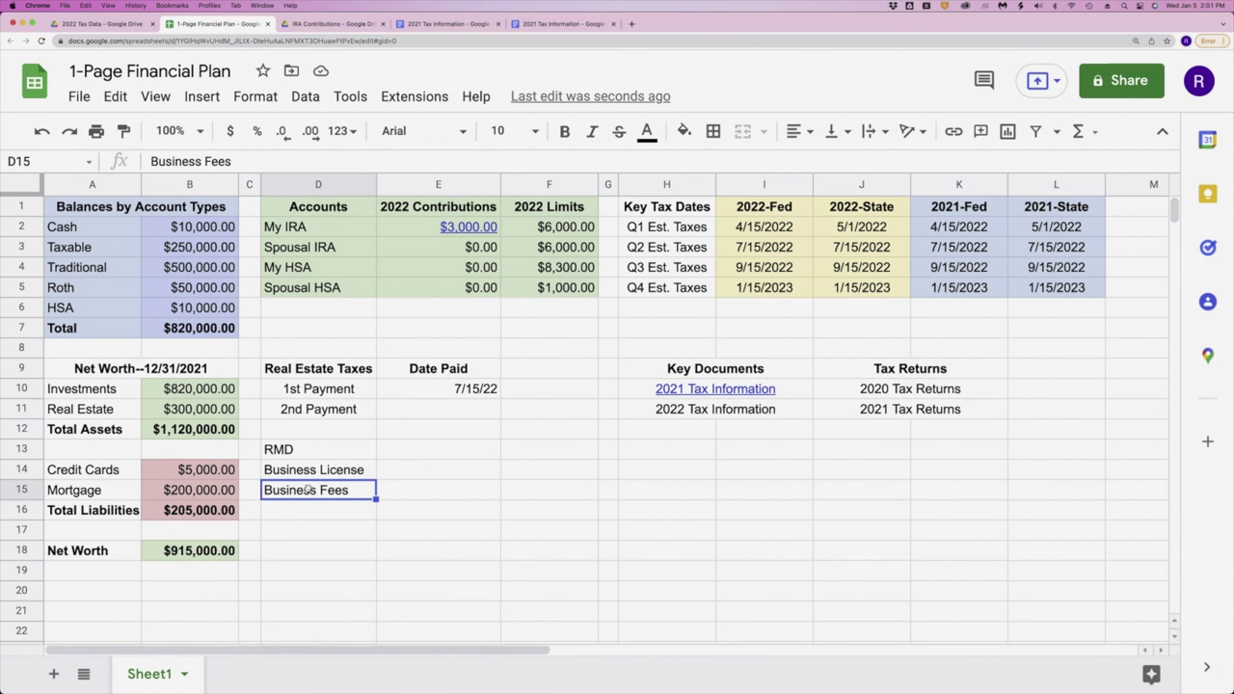
# - Review the 2022 federal and state estimated tax dates under Key Tax Dates
pyautogui.click(740, 226)
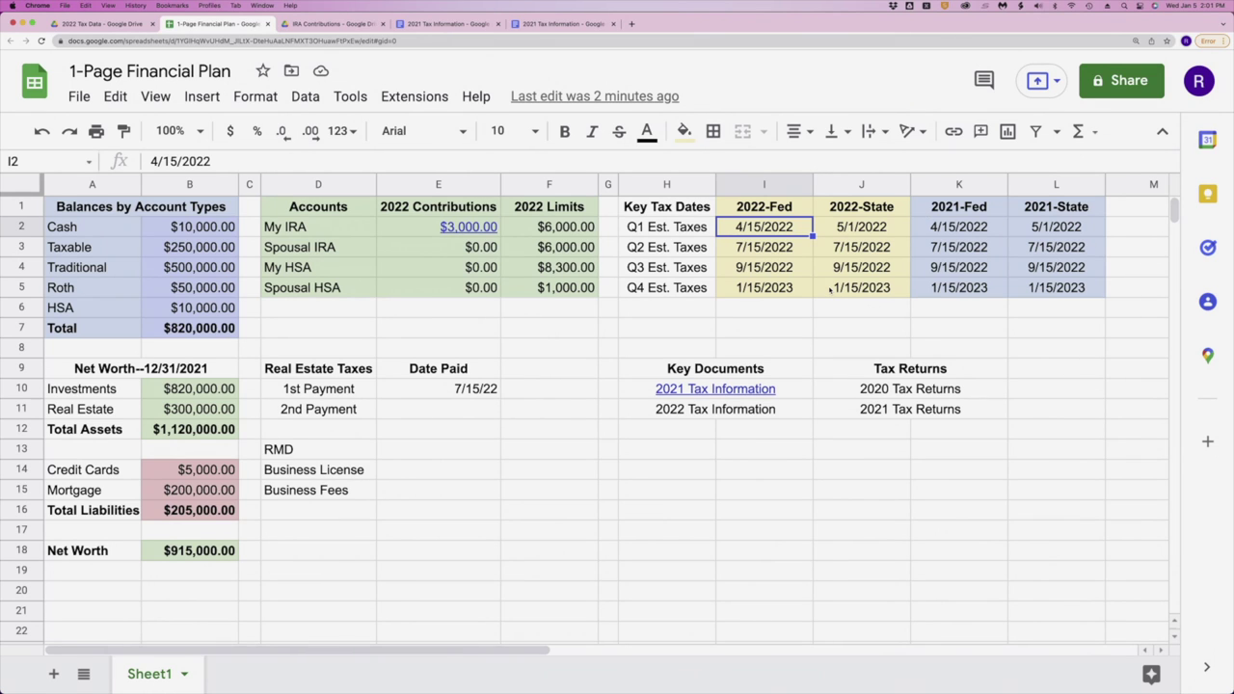
pyautogui.click(879, 228)
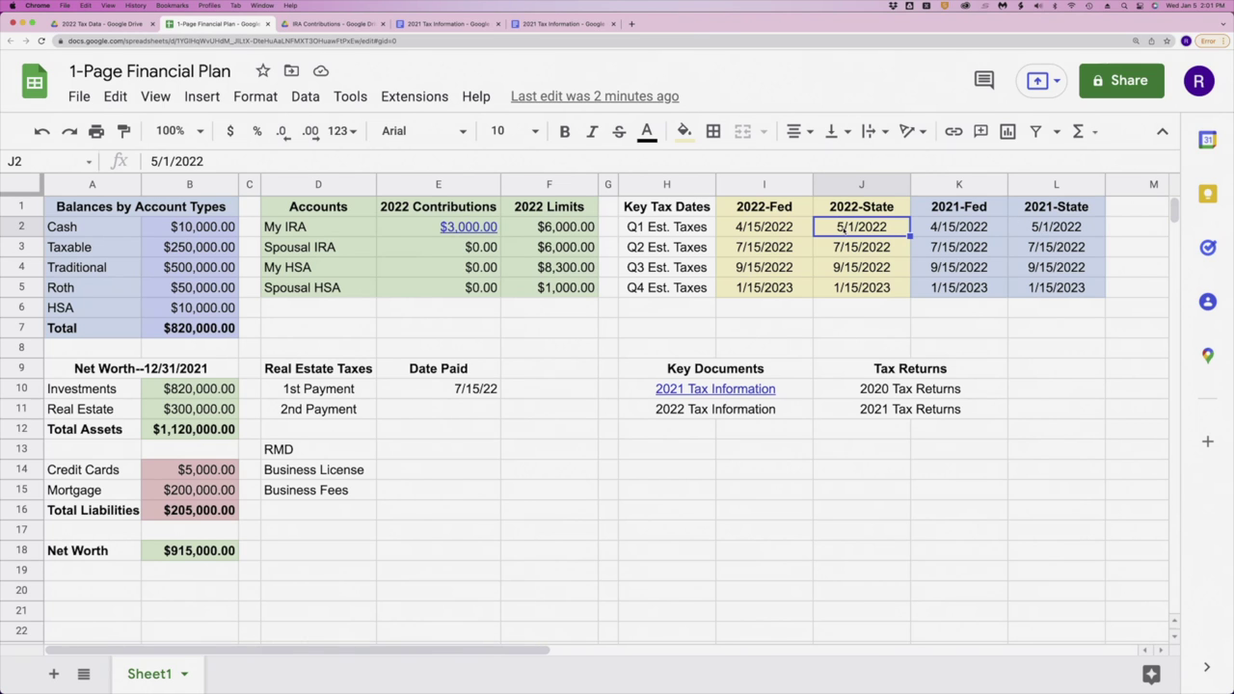
pyautogui.click(839, 247)
pyautogui.click(839, 267)
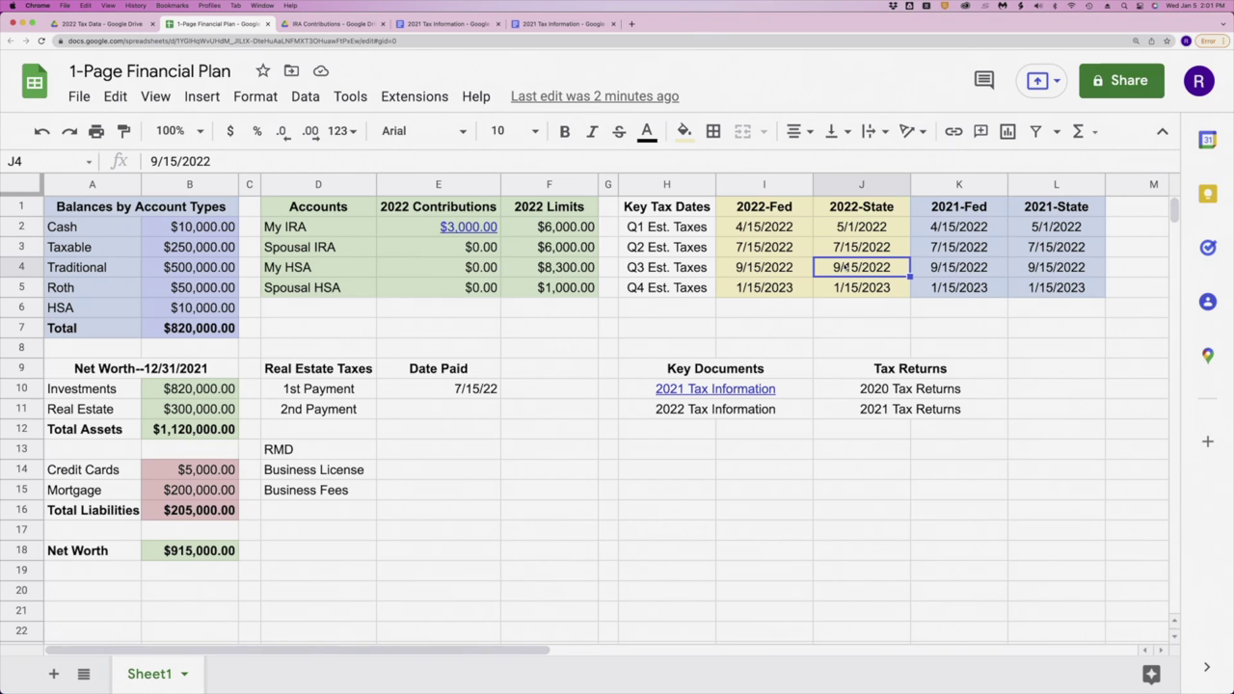
pyautogui.moveTo(847, 227); pyautogui.dragTo(843, 289)
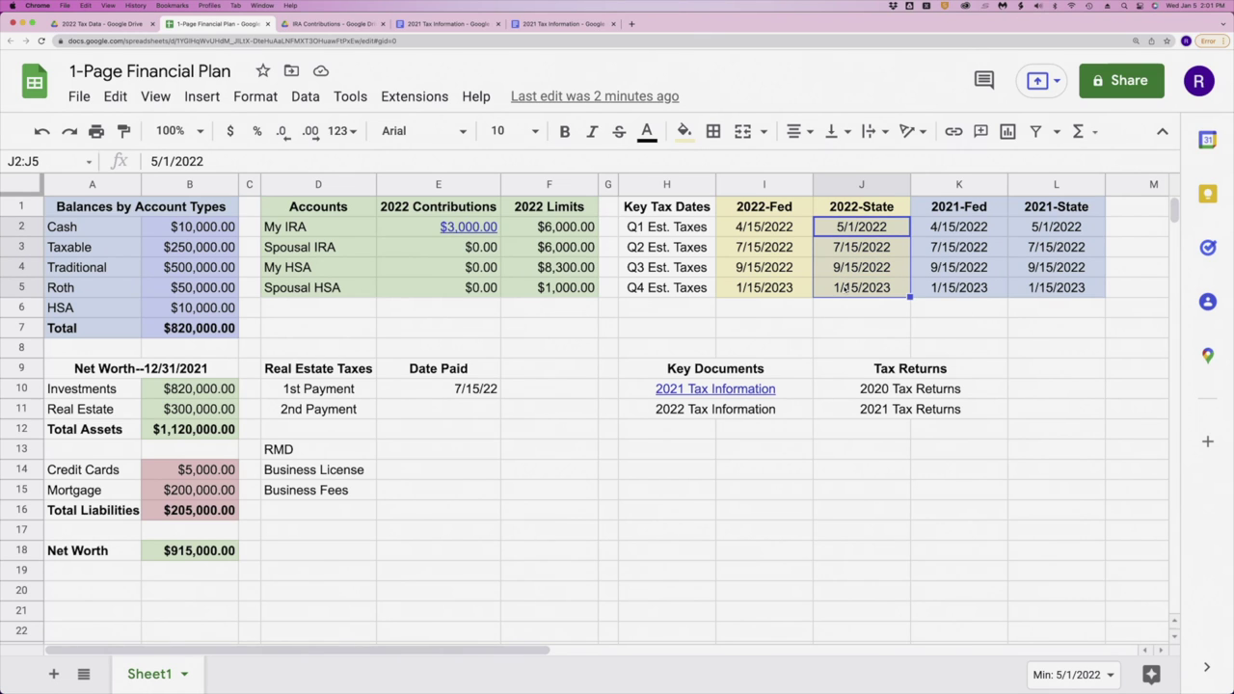
pyautogui.click(856, 228)
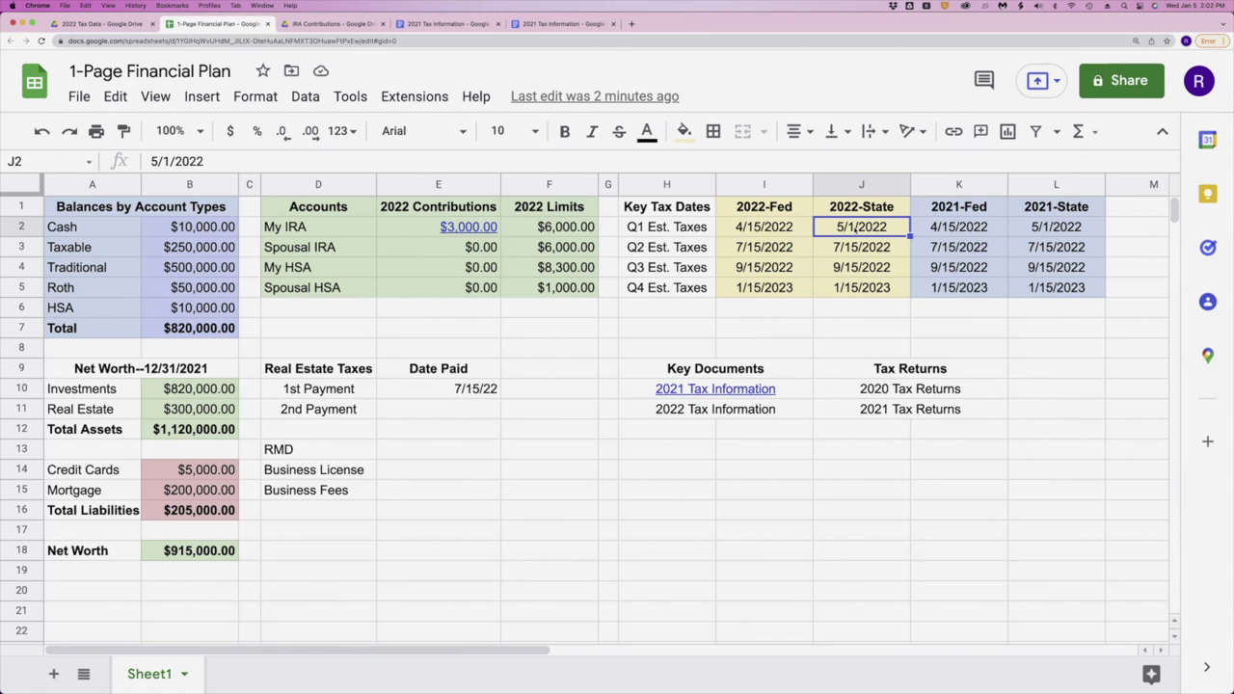
# - Check the link preview on the My IRA contribution and the 2020 Tax Returns entry
pyautogui.click(470, 227)
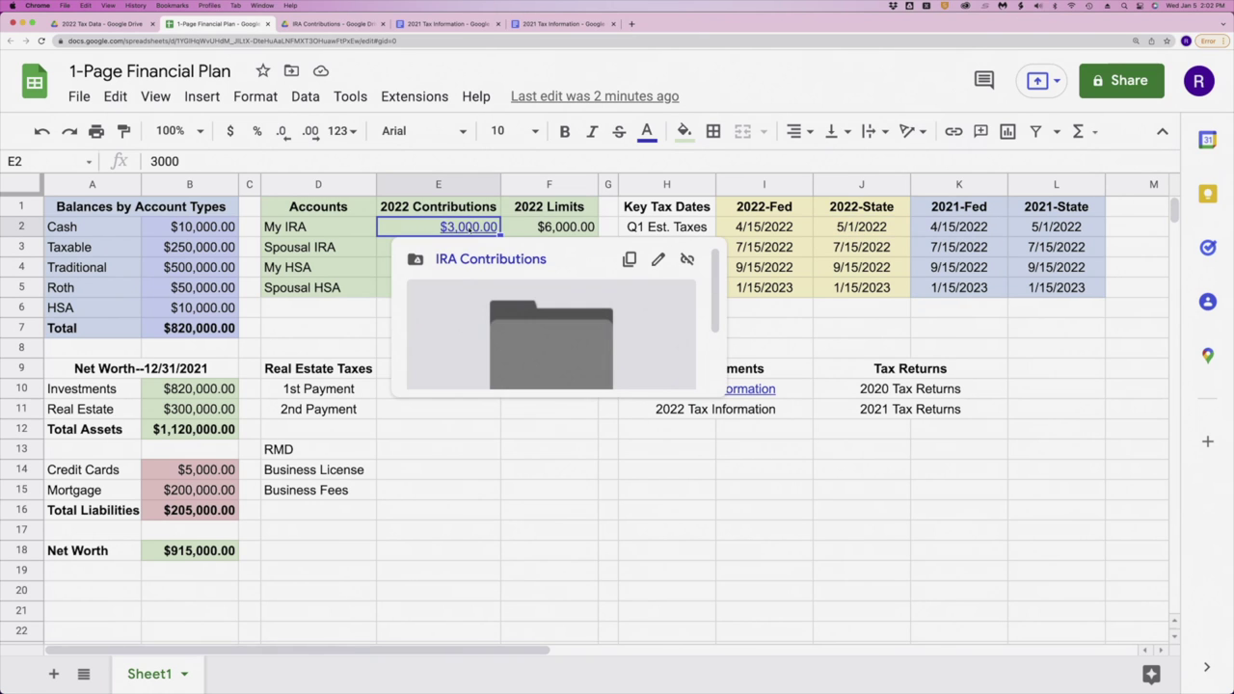
pyautogui.click(818, 330)
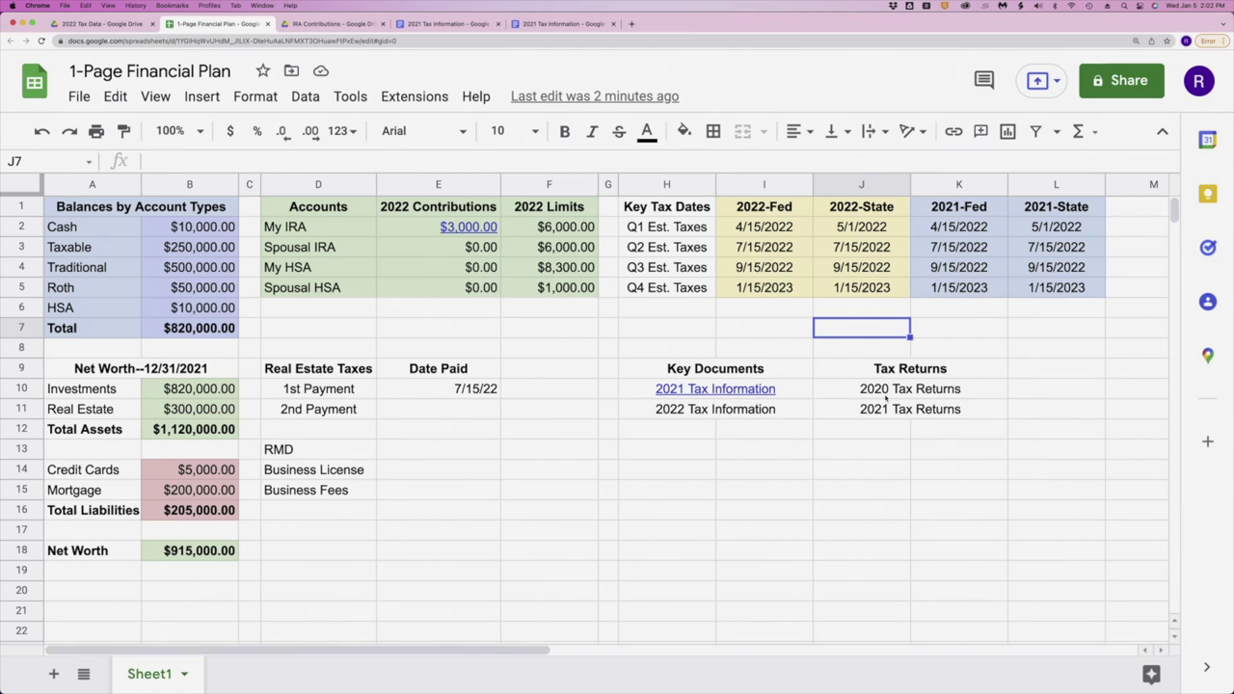
pyautogui.click(879, 389)
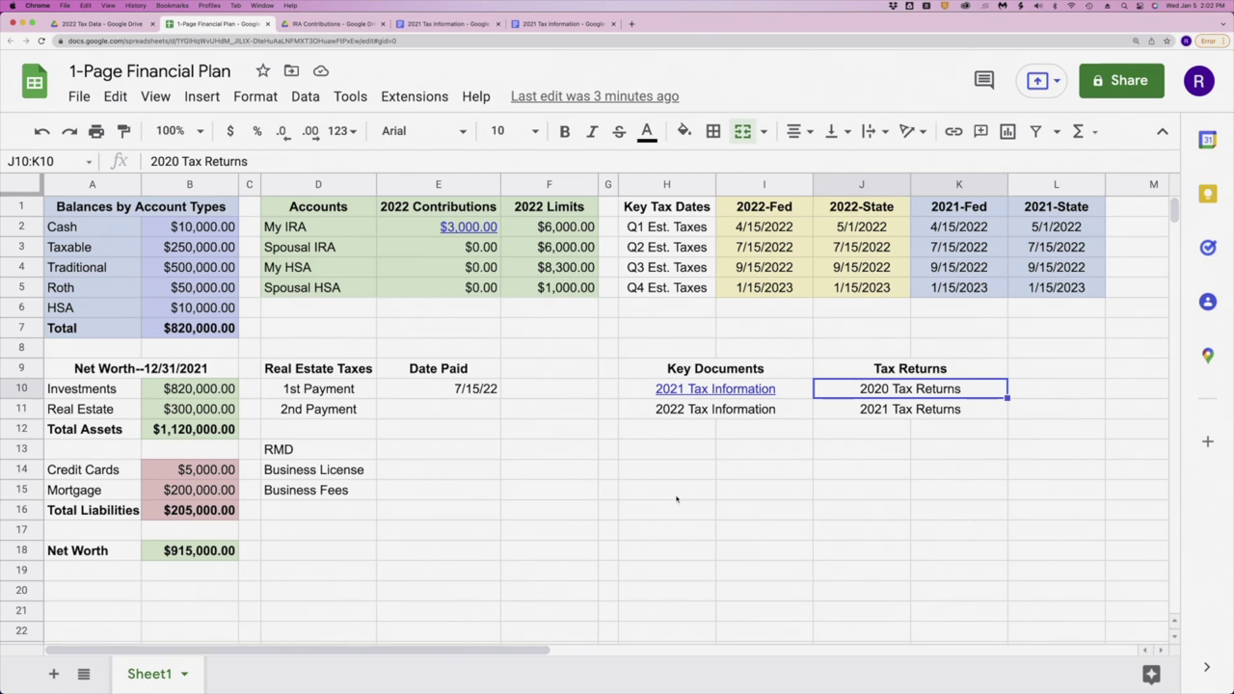
# - View the Federal Tax Payments section of the 2021 Tax Information document linked under Key Documents, and return to the spreadsheet
pyautogui.click(690, 388)
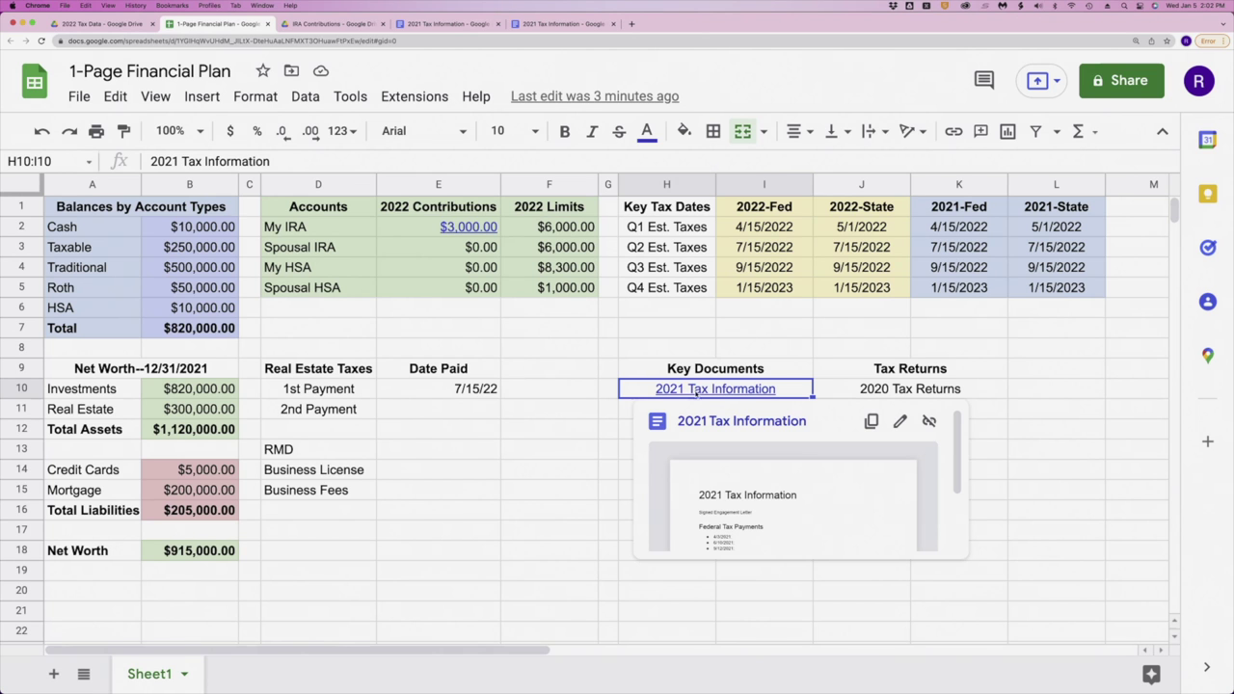
pyautogui.click(698, 421)
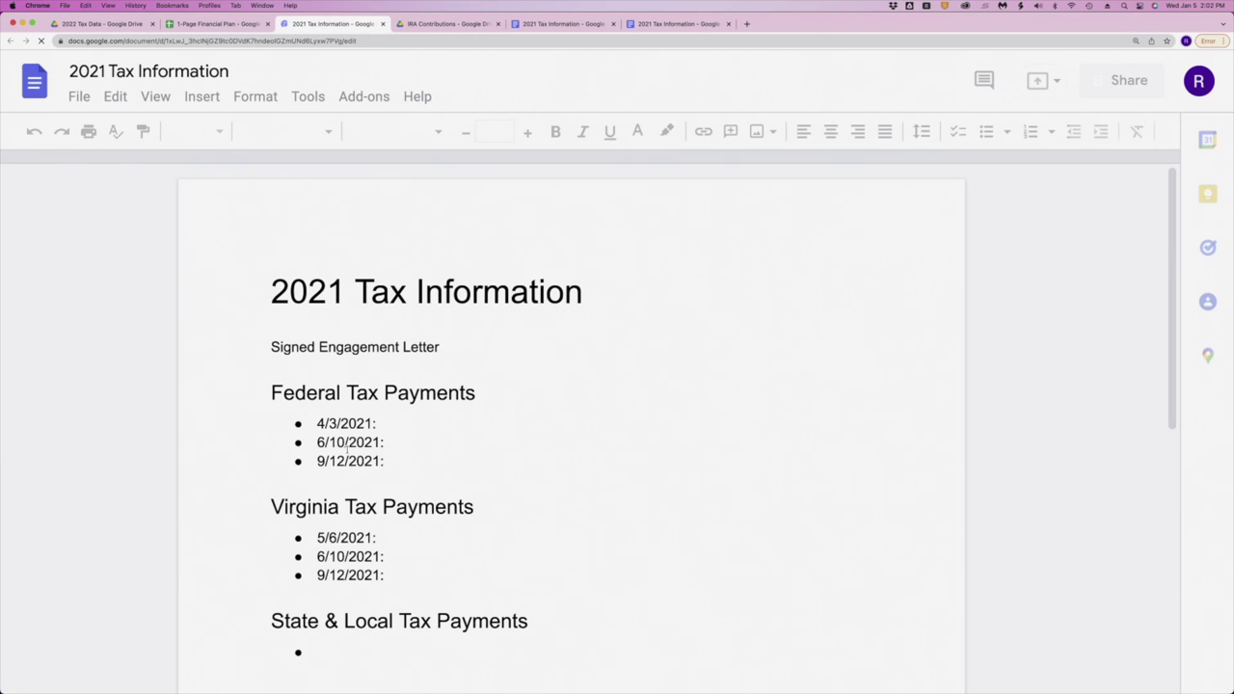
pyautogui.hotkey('ctrl', 'shift', 'Tab')
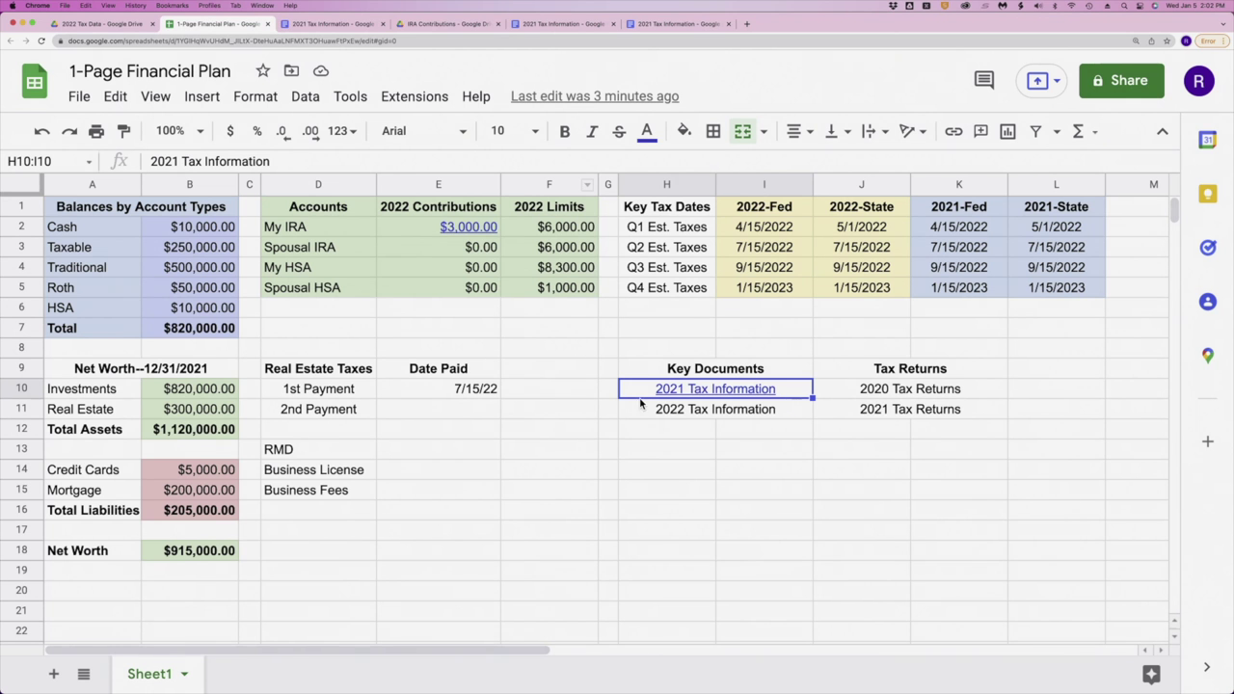
pyautogui.click(323, 26)
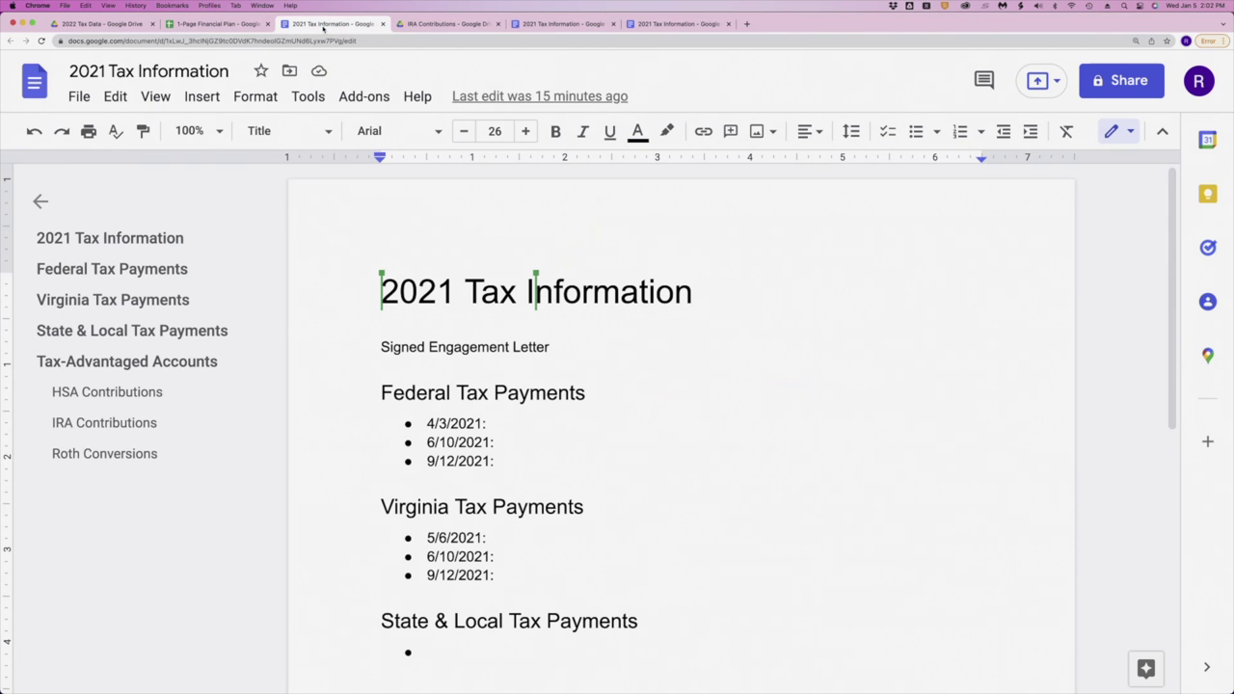
pyautogui.scroll(-1, 537, 390)
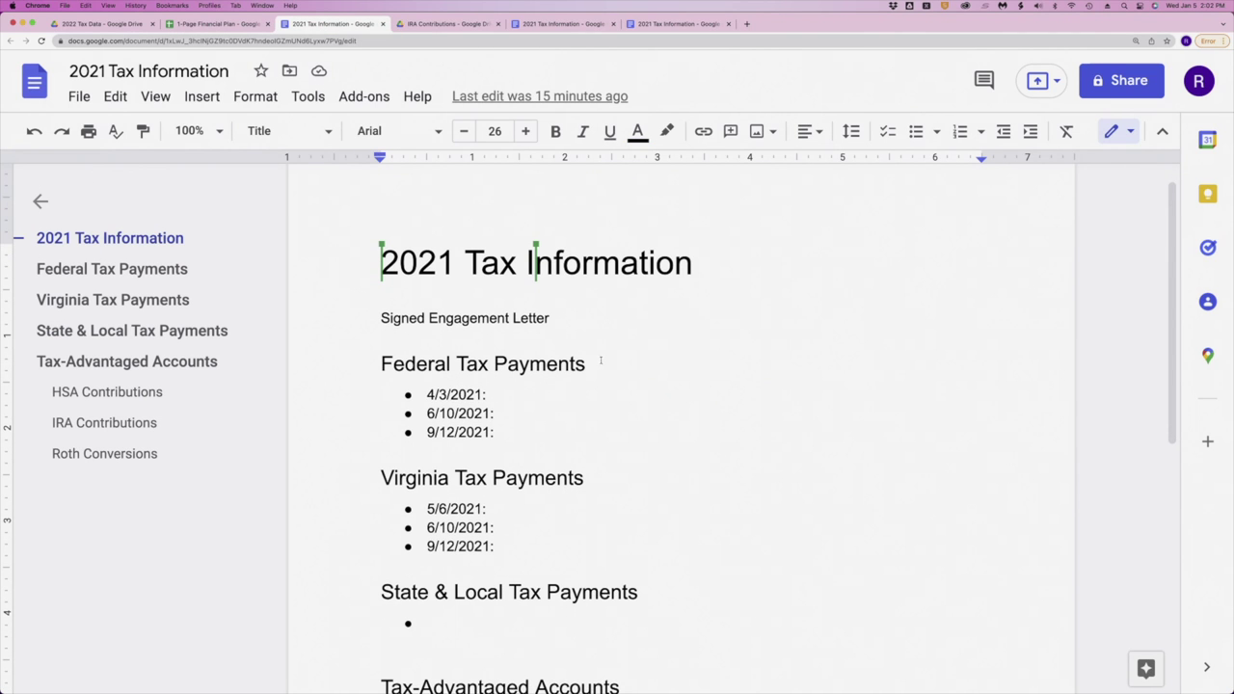
pyautogui.click(601, 361)
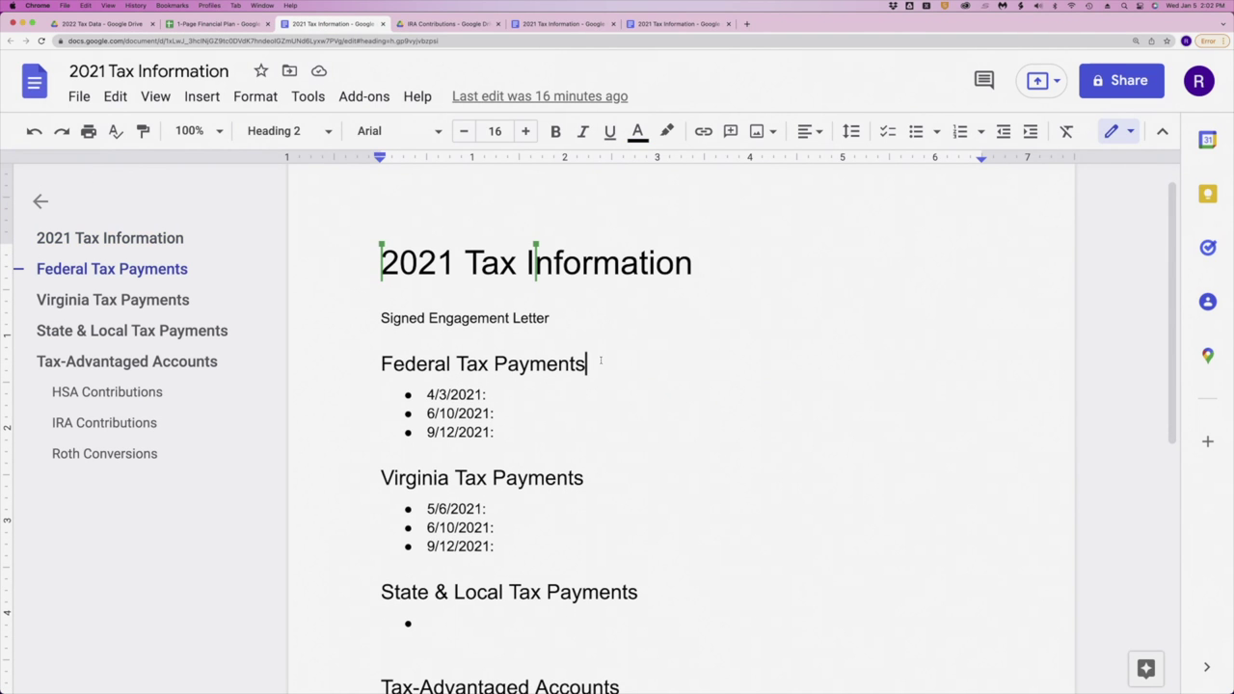
pyautogui.click(190, 23)
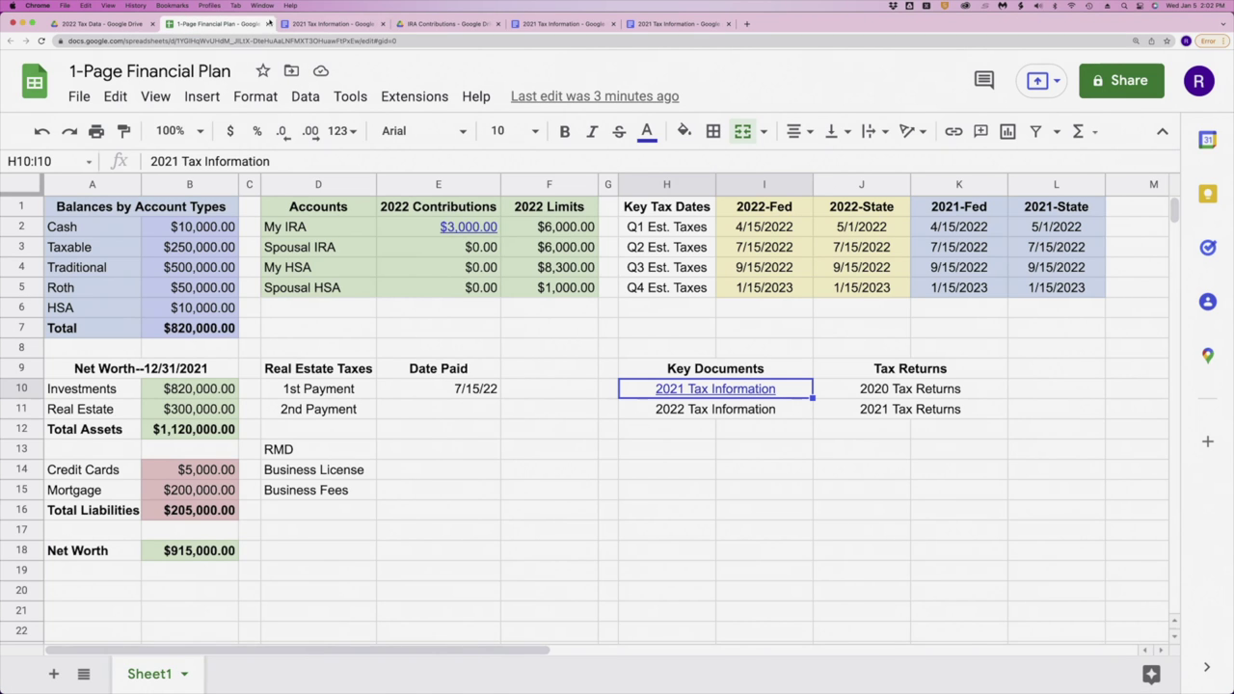
# - Review the payment and engagement letter entries in the 2021 Tax Information document, and open the 2022 Tax Data folder in Google Drive
pyautogui.click(328, 23)
pyautogui.doubleClick(567, 414)
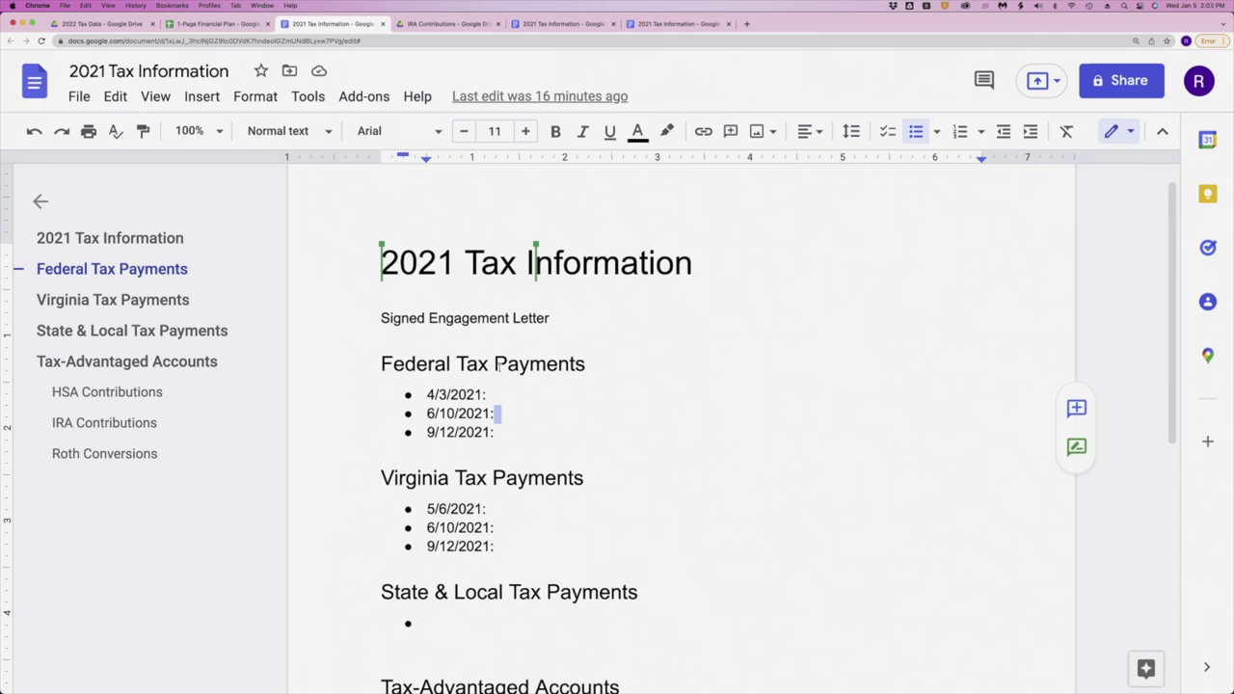
pyautogui.click(549, 319)
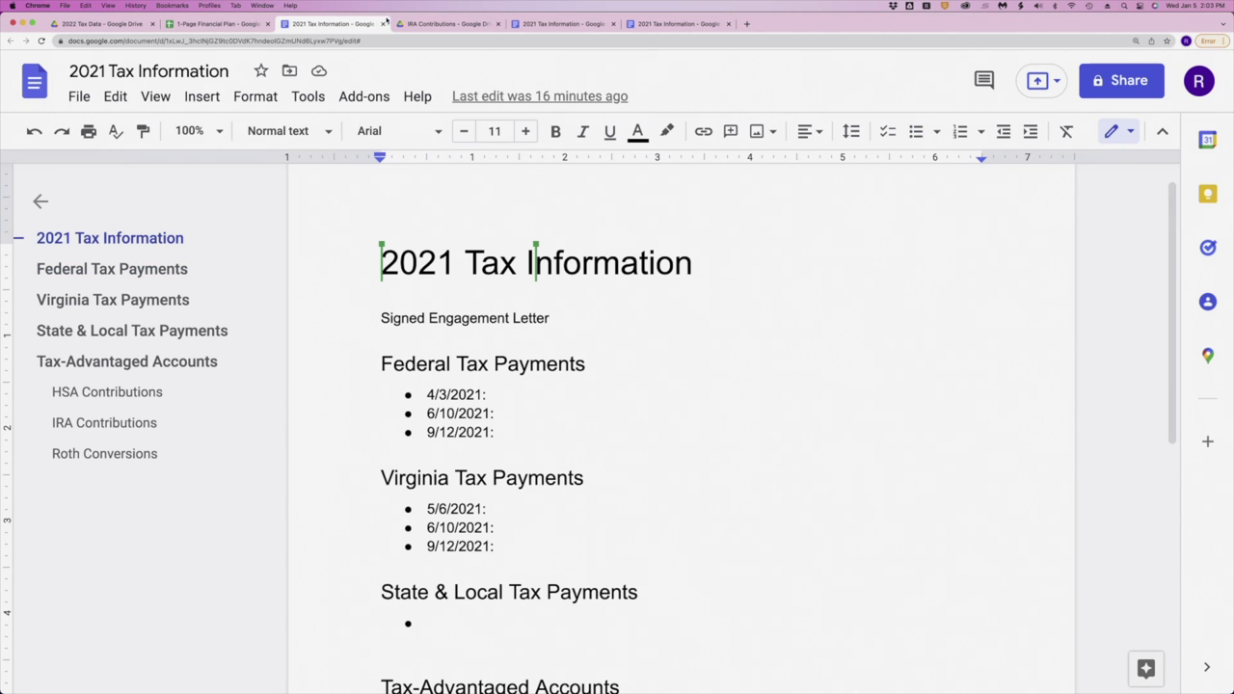
pyautogui.click(415, 23)
pyautogui.click(207, 92)
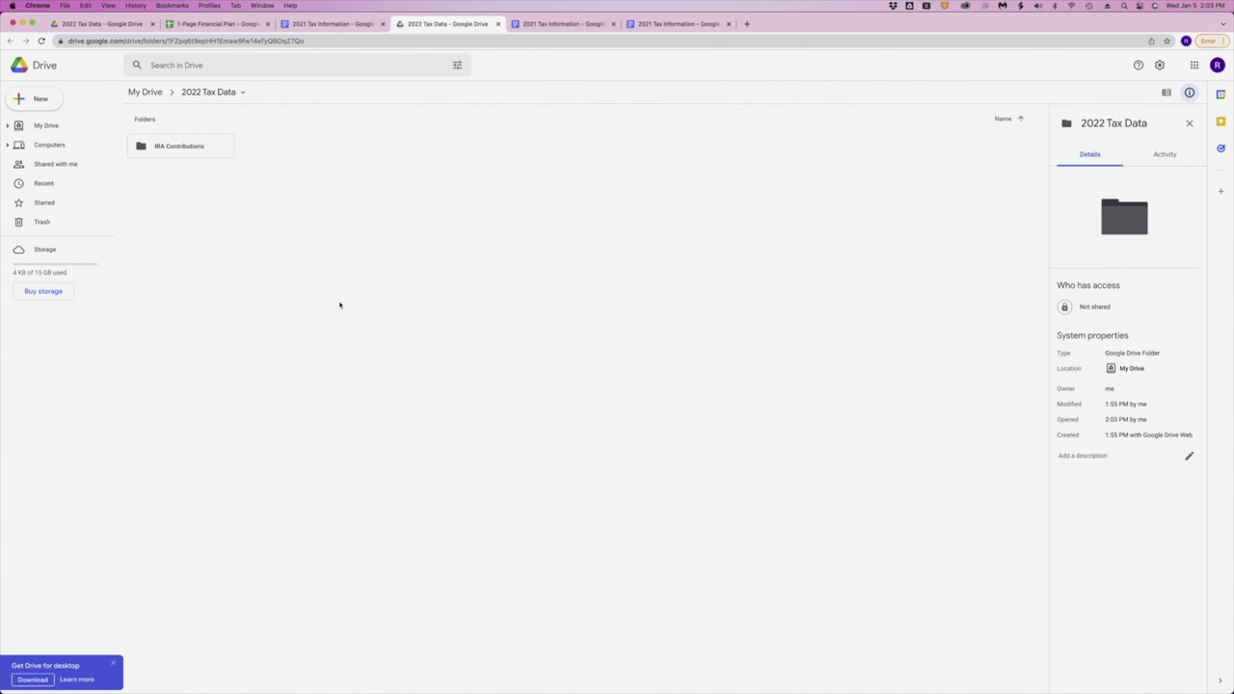
# - Return to the 2021 Tax Information document and examine the Signed Engagement Letter line and the Federal Tax Payments section
pyautogui.click(333, 23)
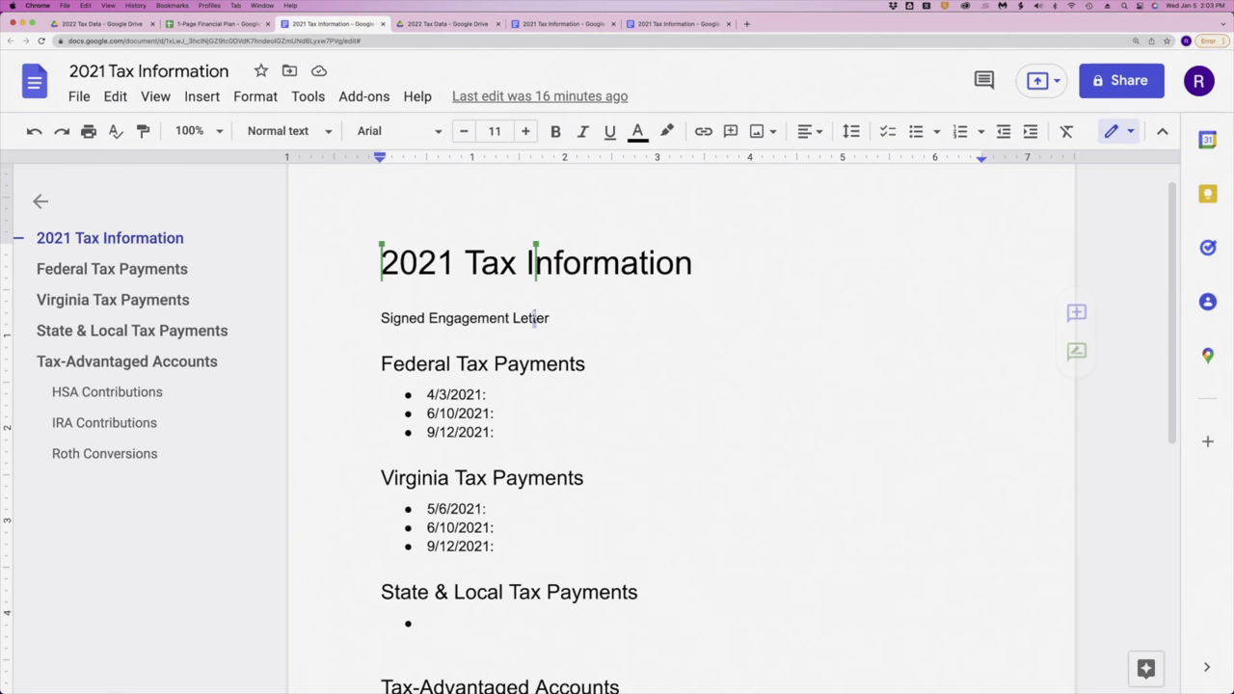
pyautogui.moveTo(550, 318); pyautogui.dragTo(382, 317)
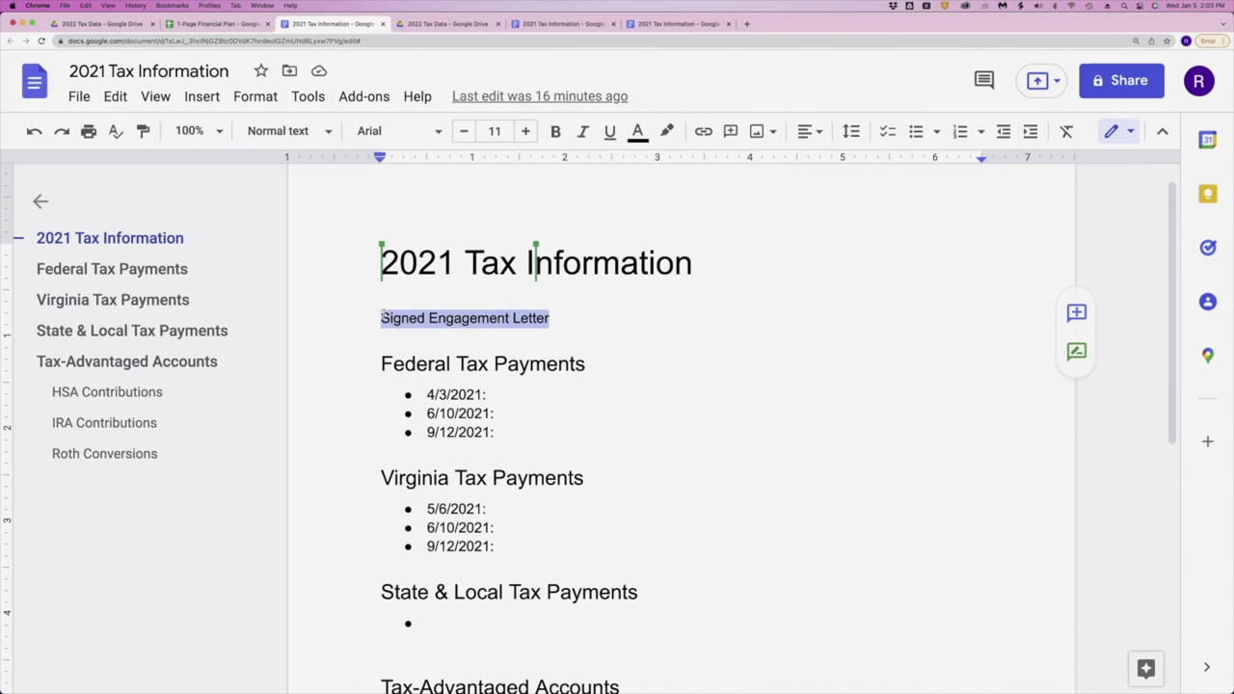
pyautogui.scroll(-2, 383, 317)
pyautogui.click(531, 351)
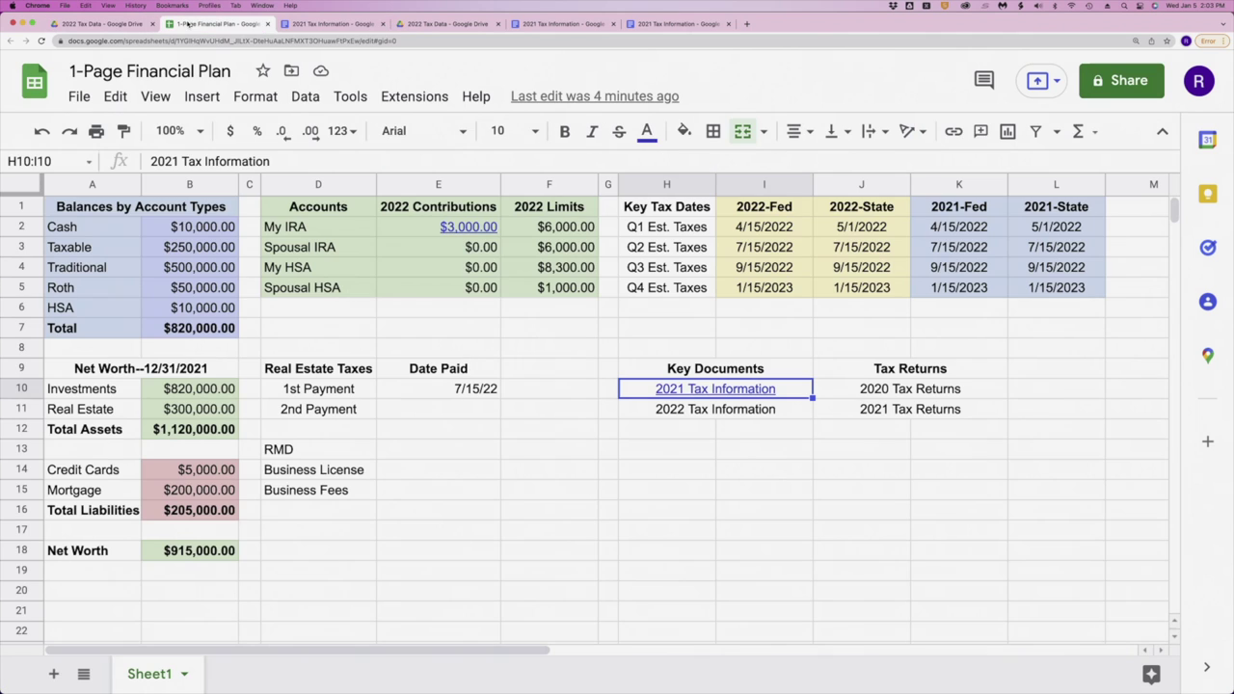
# - Copy the 2022 federal Q1 date from the spreadsheet into the first Federal Tax Payments bullet, and delete the pasted date
pyautogui.click(214, 23)
pyautogui.click(765, 225)
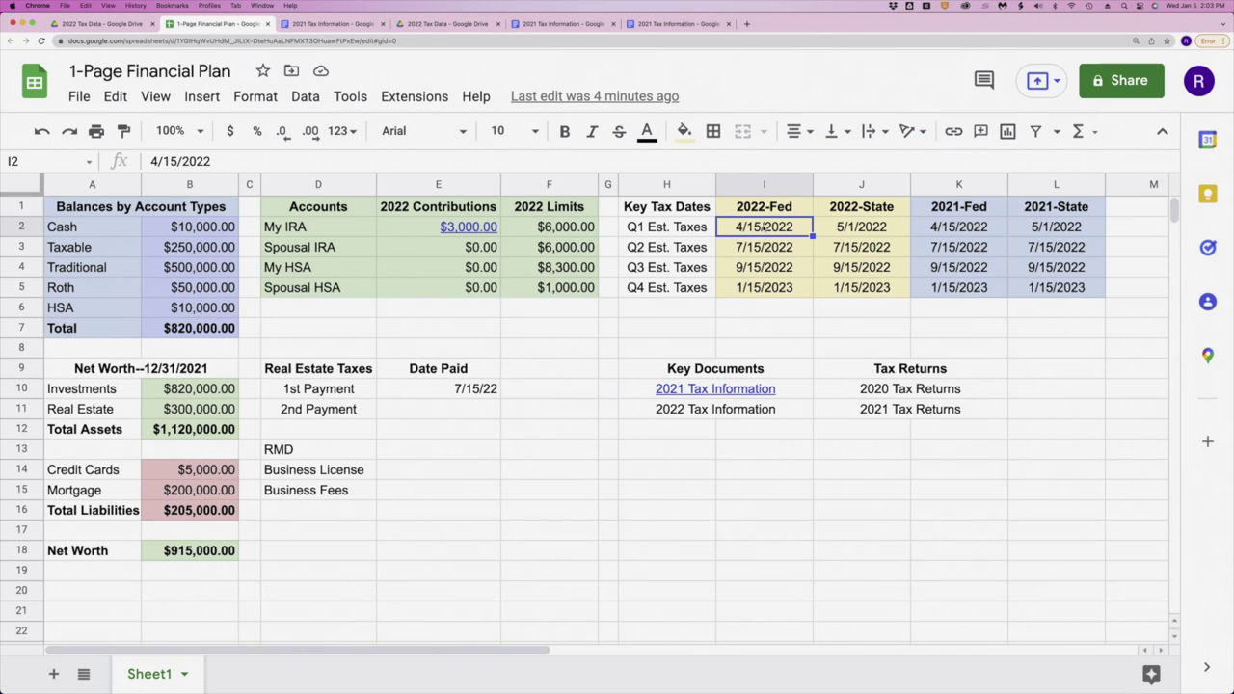
pyautogui.press('super+c')
pyautogui.click(333, 23)
pyautogui.click(562, 333)
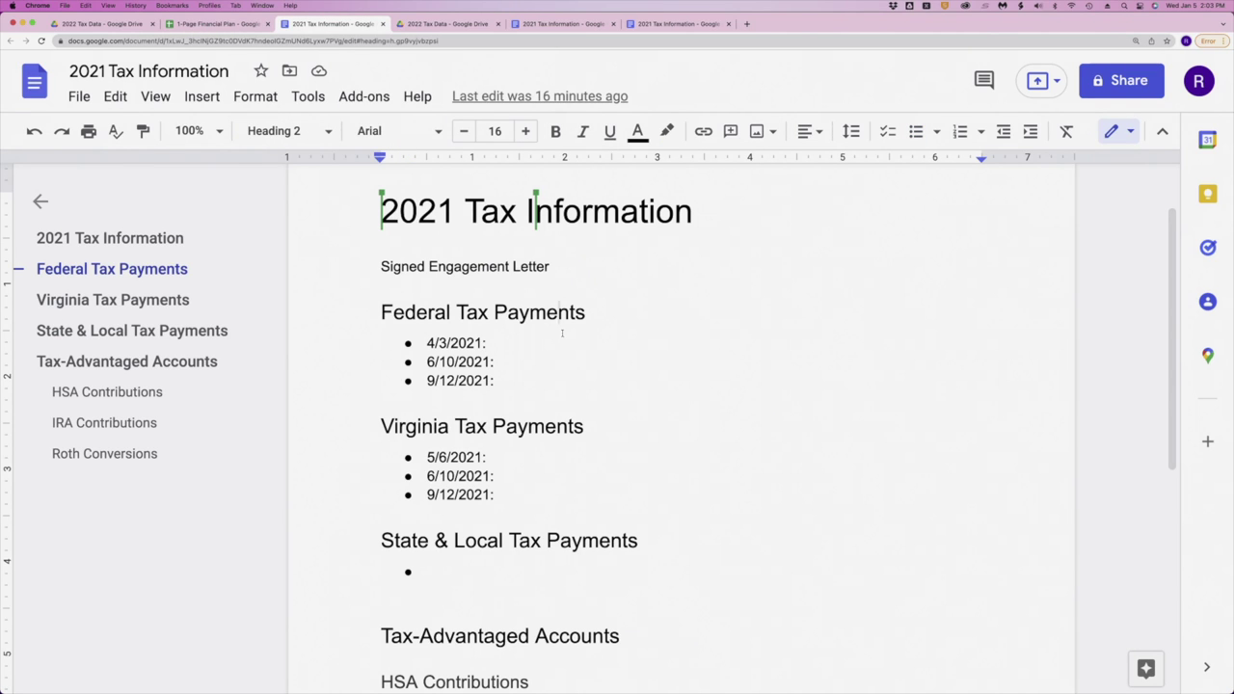
pyautogui.click(562, 342)
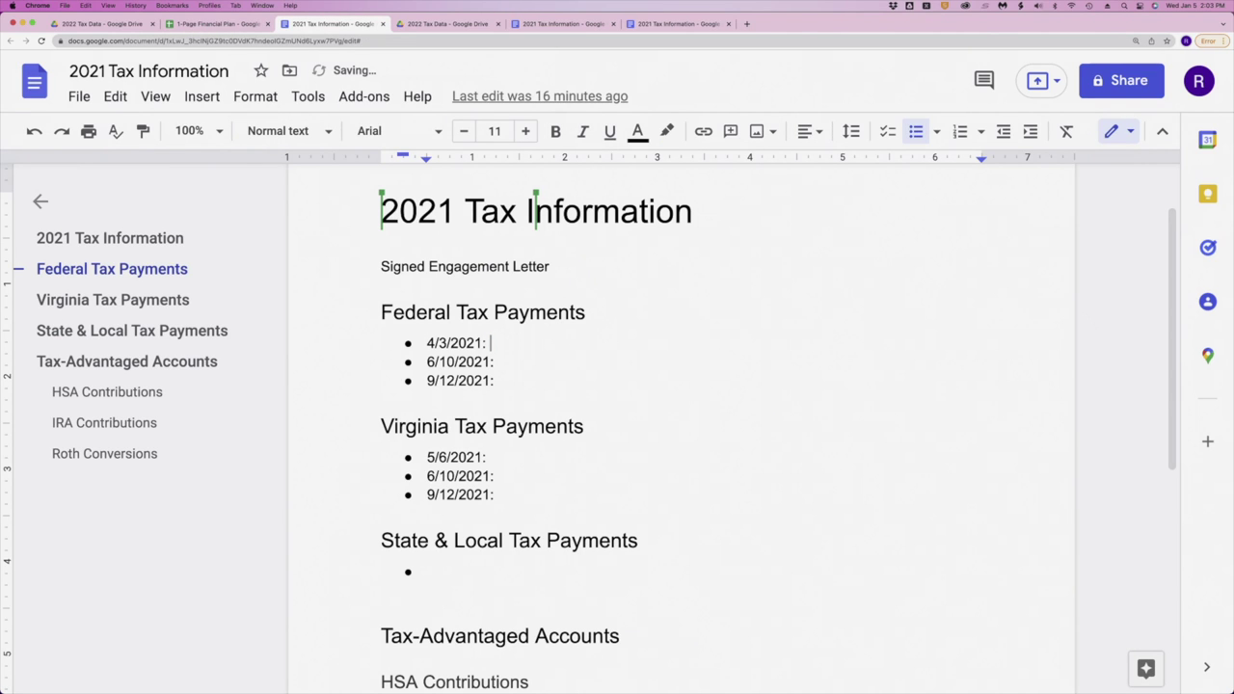
pyautogui.press('super+v')
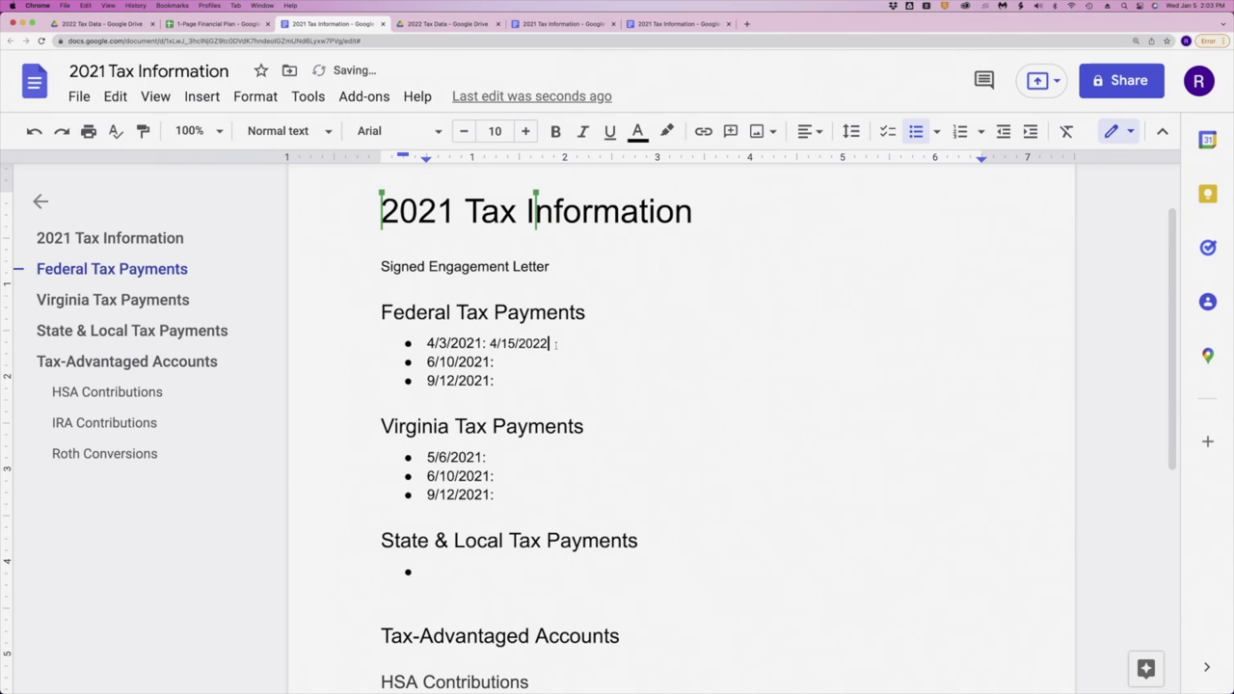
pyautogui.moveTo(556, 344); pyautogui.dragTo(492, 343)
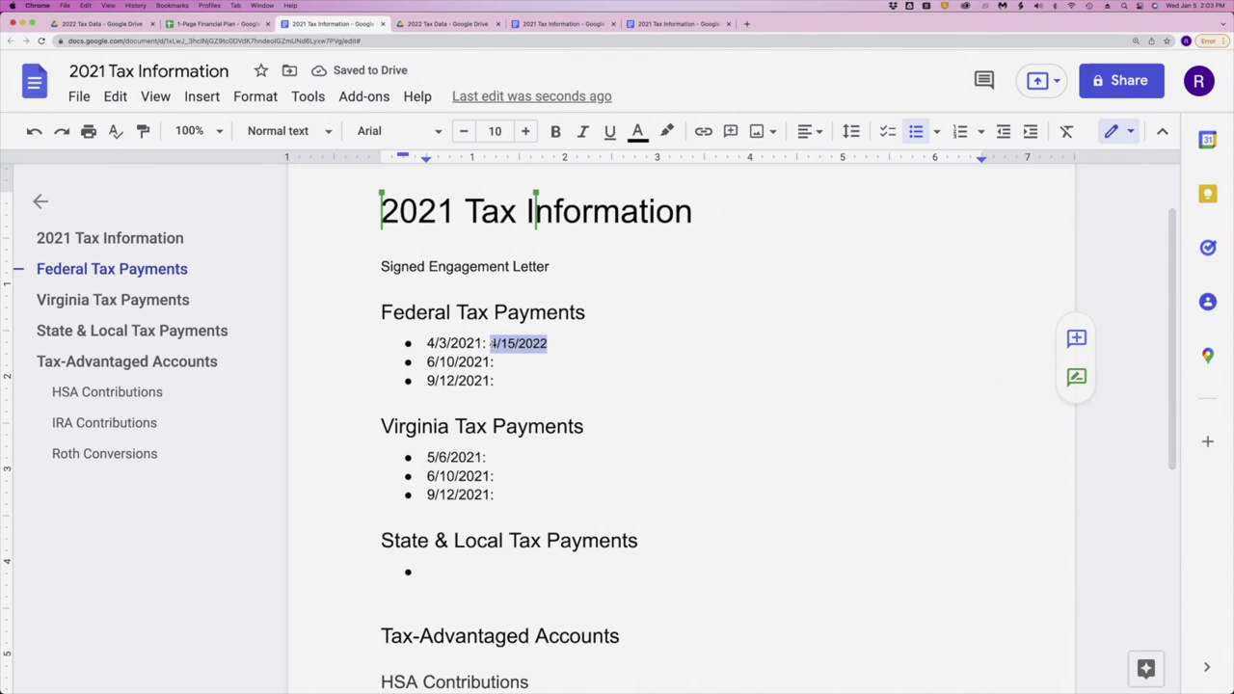
pyautogui.press('BackSpace')
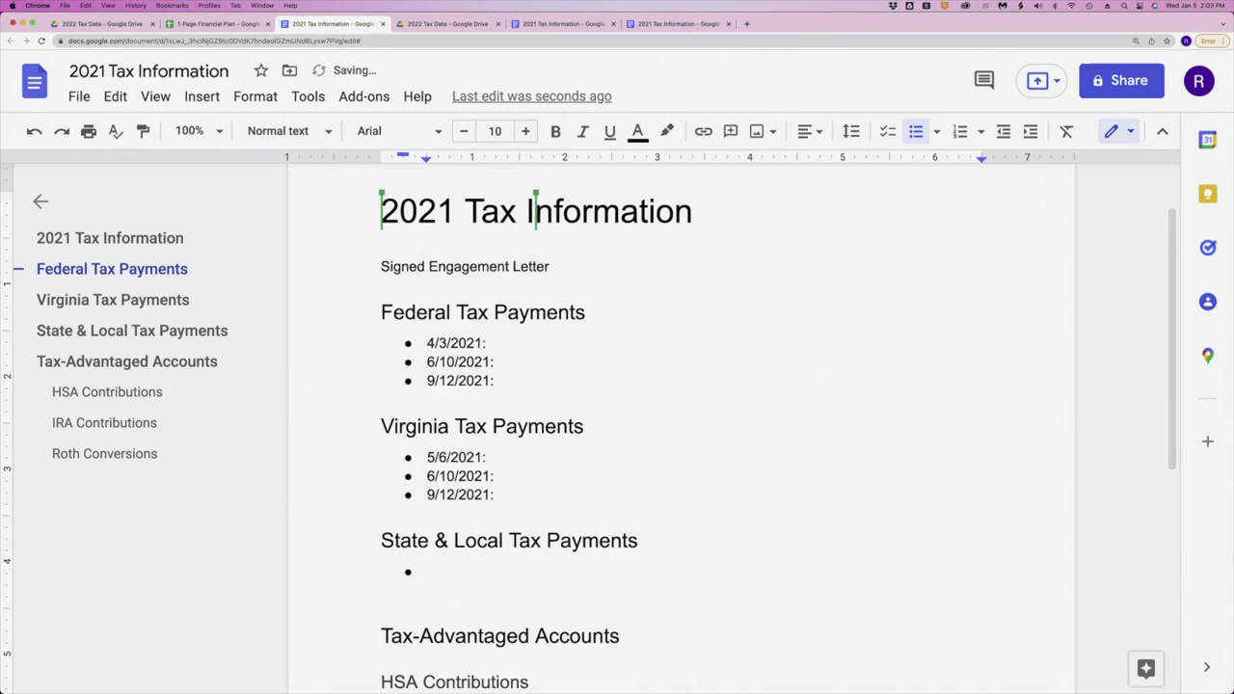
# - Add the bullets "Real Estate Tax" and "Car Taxes" under State & Local Tax Payments
pyautogui.click(510, 382)
pyautogui.scroll(-2, 522, 373)
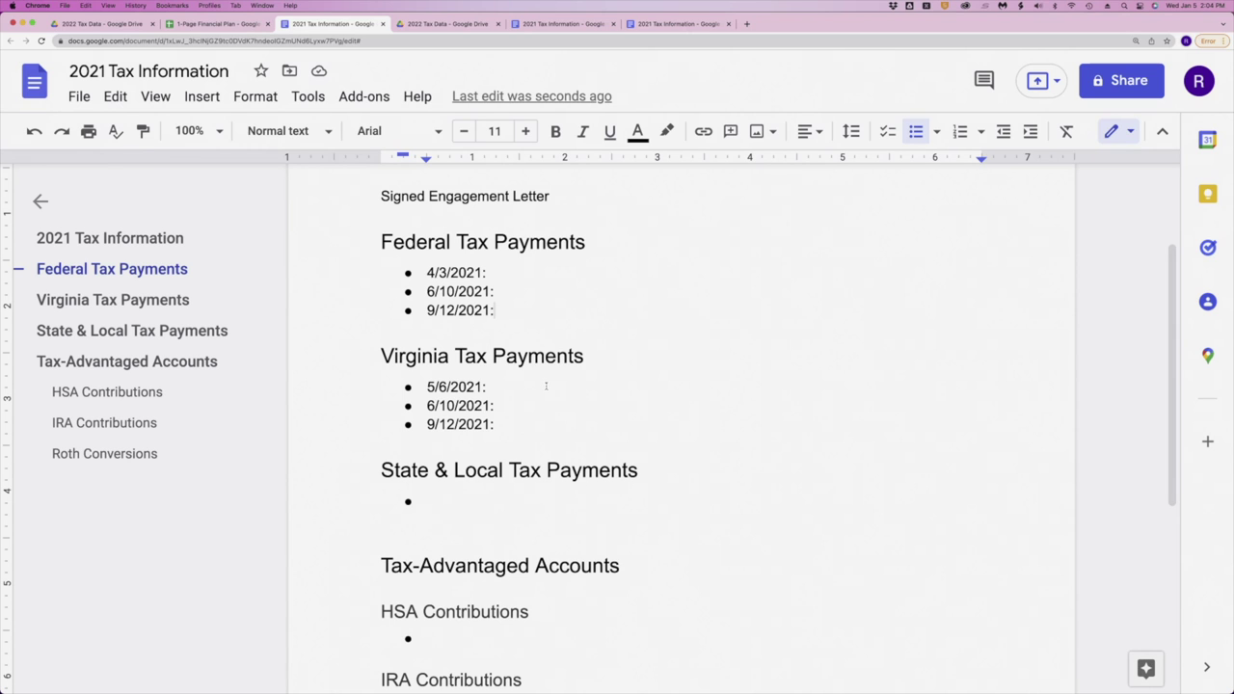
pyautogui.scroll(-2, 545, 386)
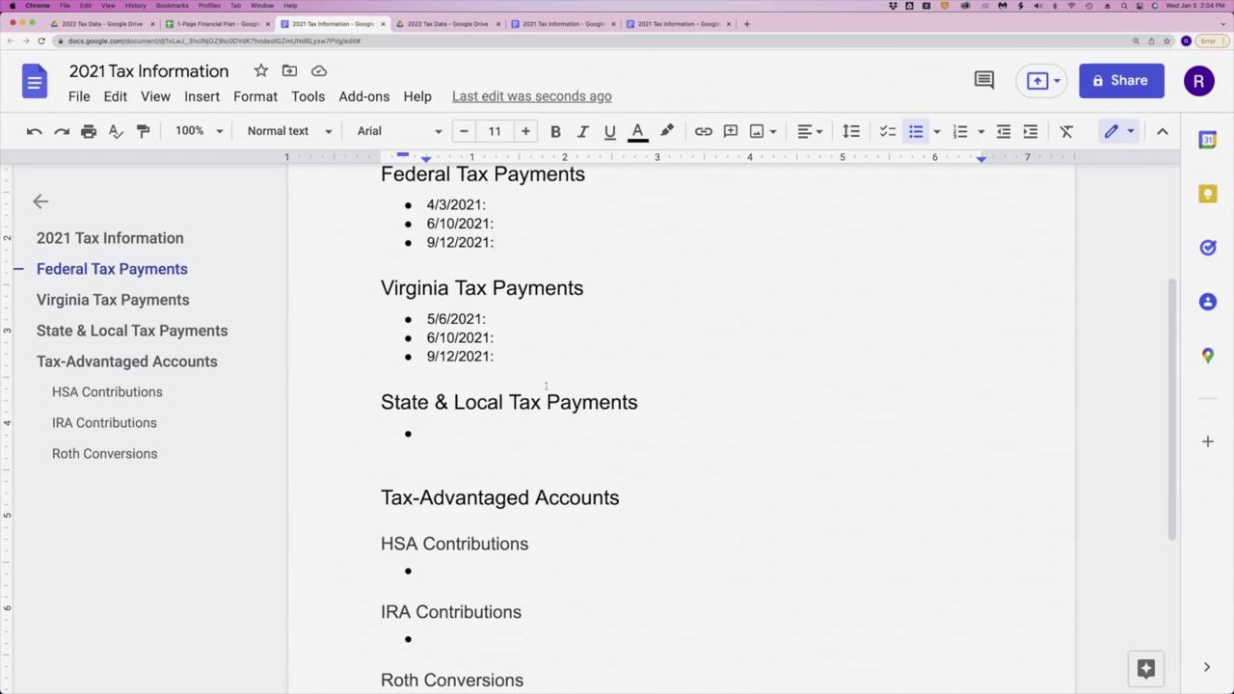
pyautogui.click(536, 442)
pyautogui.write('Real Estate Te')
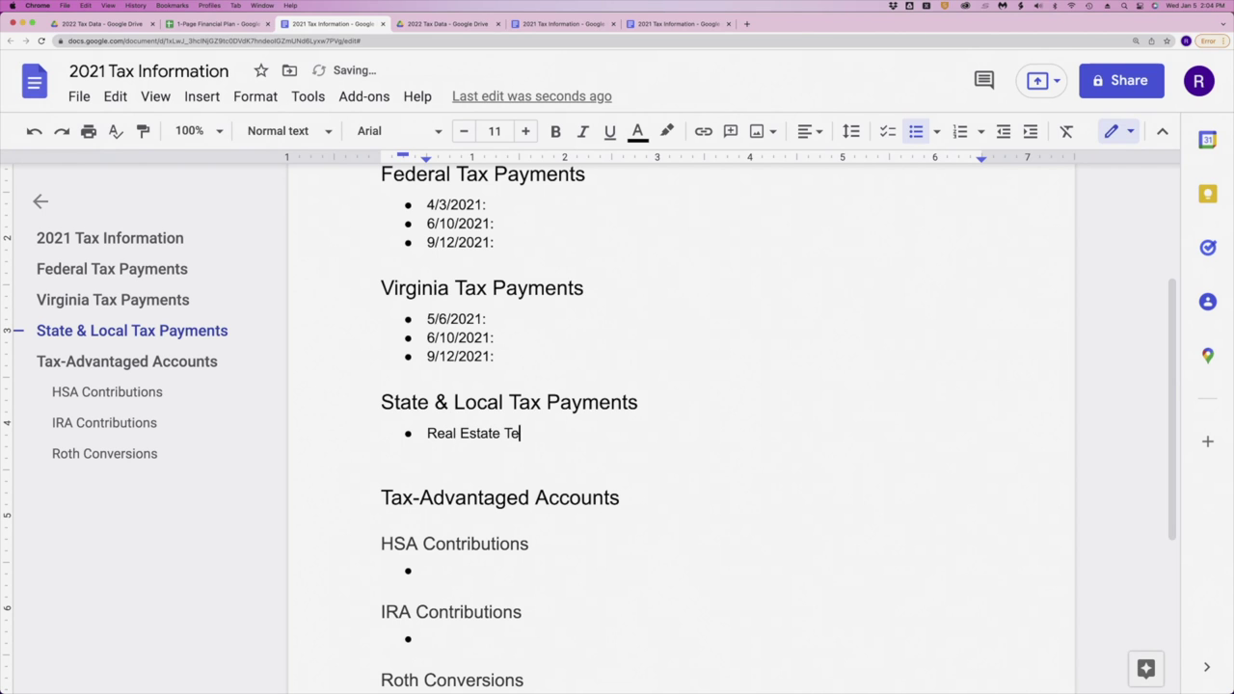
pyautogui.write('x')
pyautogui.press('Return')
pyautogui.write('Car T')
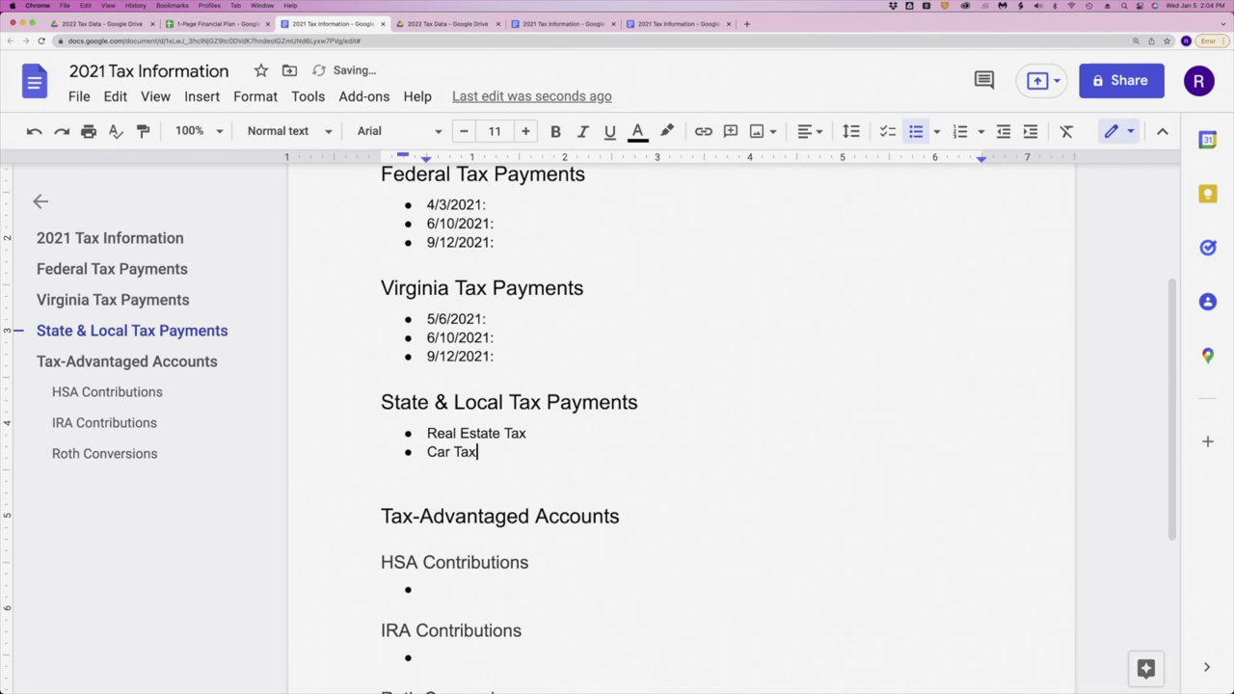
pyautogui.write('s')
# - Review the Tax-Advantaged Accounts section, including the HSA Contributions, IRA Contributions and Roth Conversions headings
pyautogui.scroll(-3, 575, 442)
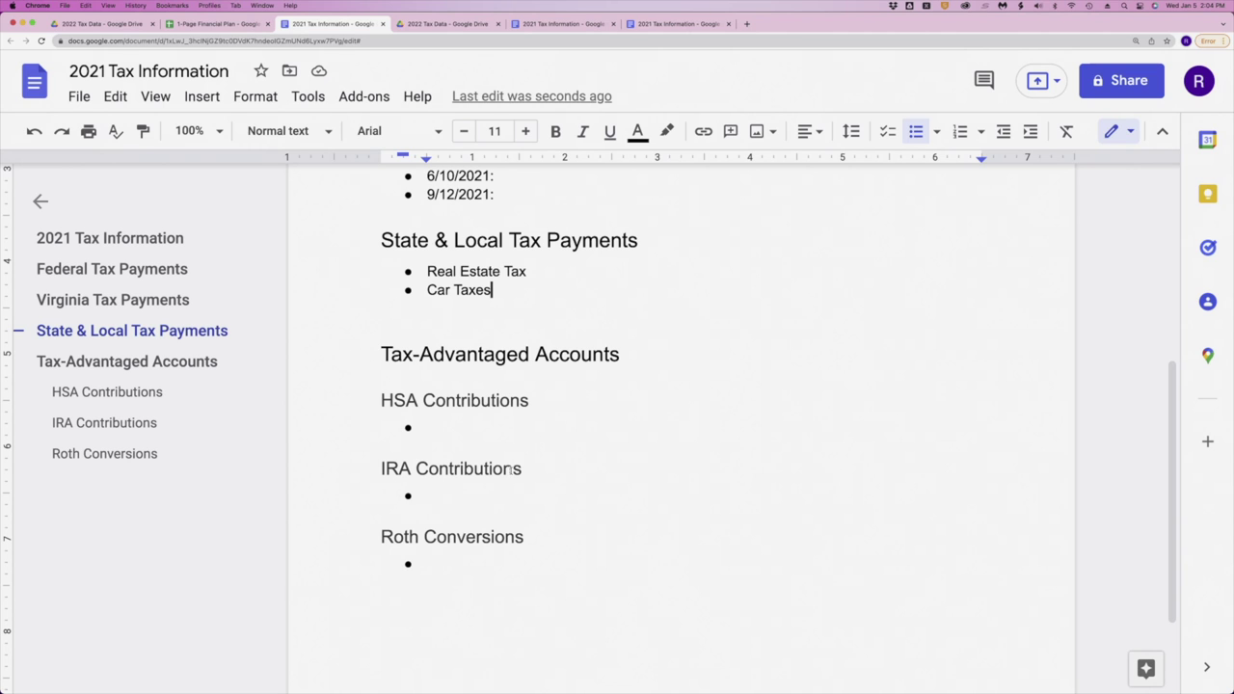
pyautogui.scroll(-1, 511, 473)
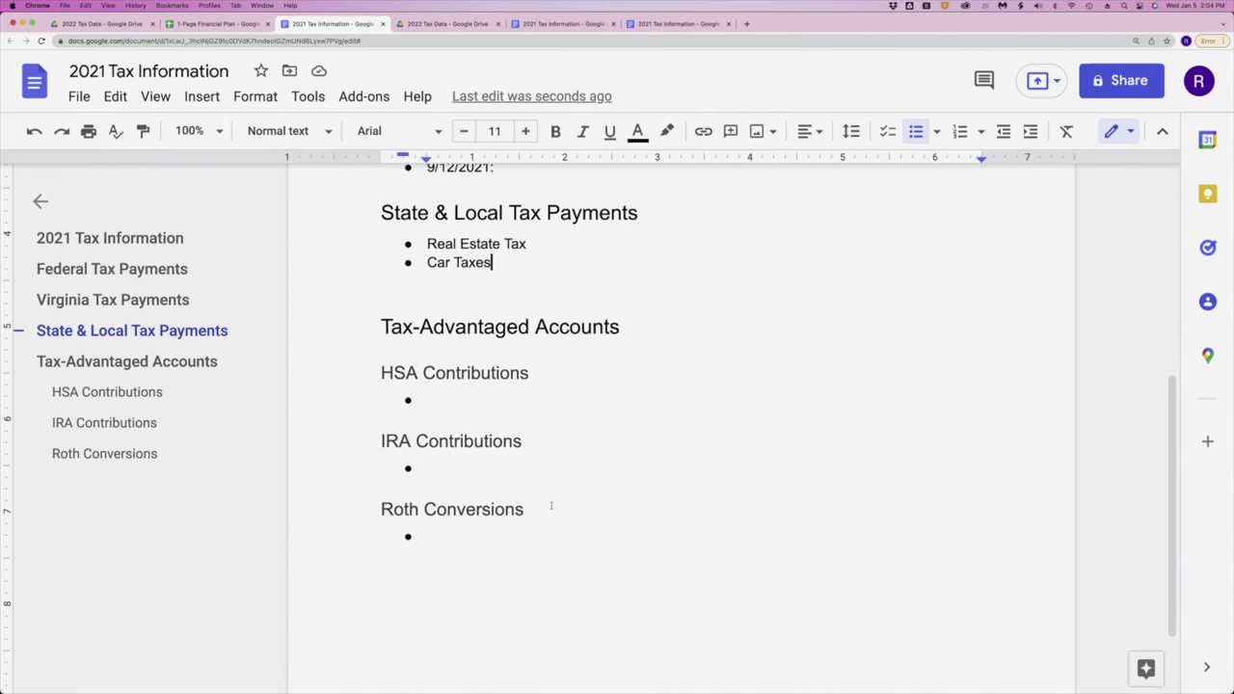
pyautogui.click(479, 509)
pyautogui.doubleClick(479, 509)
pyautogui.tripleClick(479, 510)
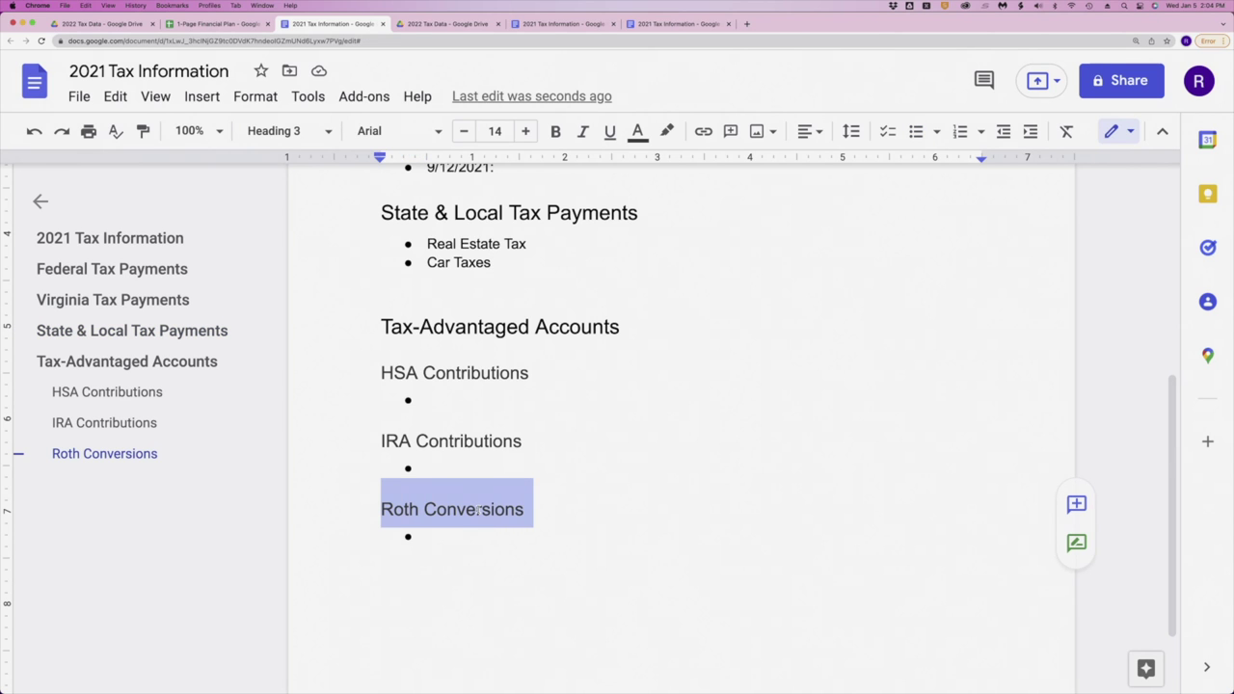
pyautogui.scroll(-1, 479, 509)
pyautogui.scroll(1, 480, 509)
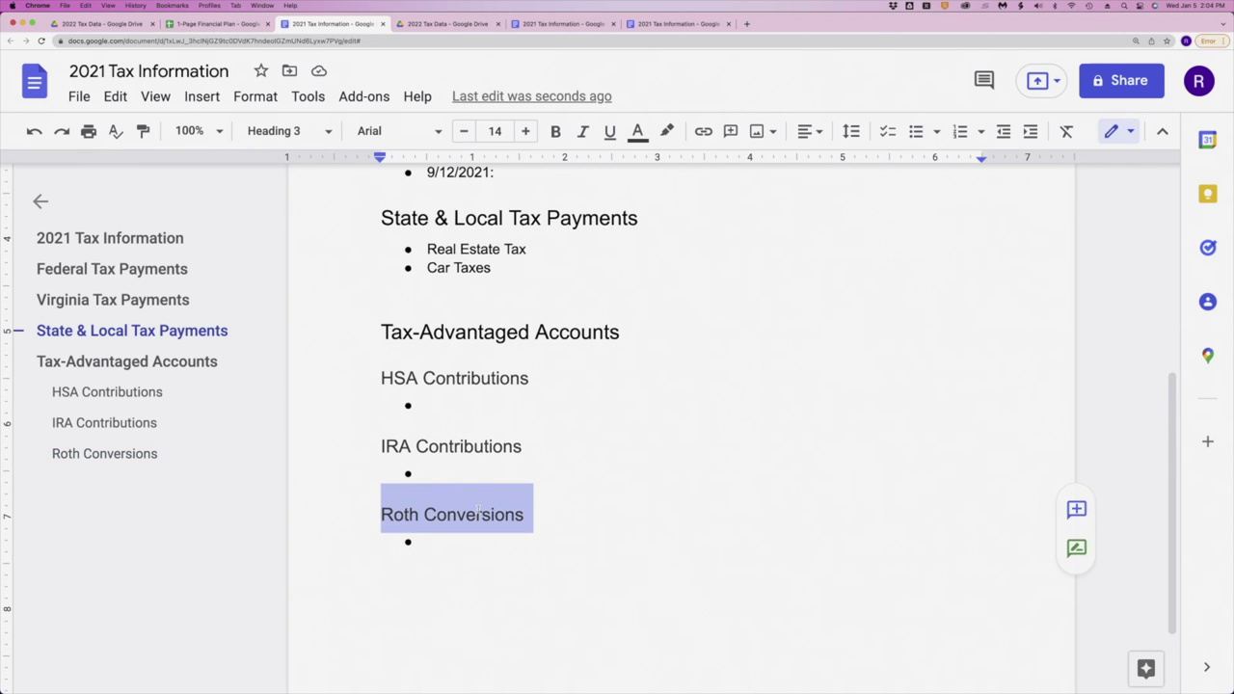
pyautogui.scroll(-2, 477, 509)
pyautogui.scroll(-2, 477, 509)
# - Remove the empty bullet below Roth Conversions and add a "Charitable Contributions" line there
pyautogui.click(496, 436)
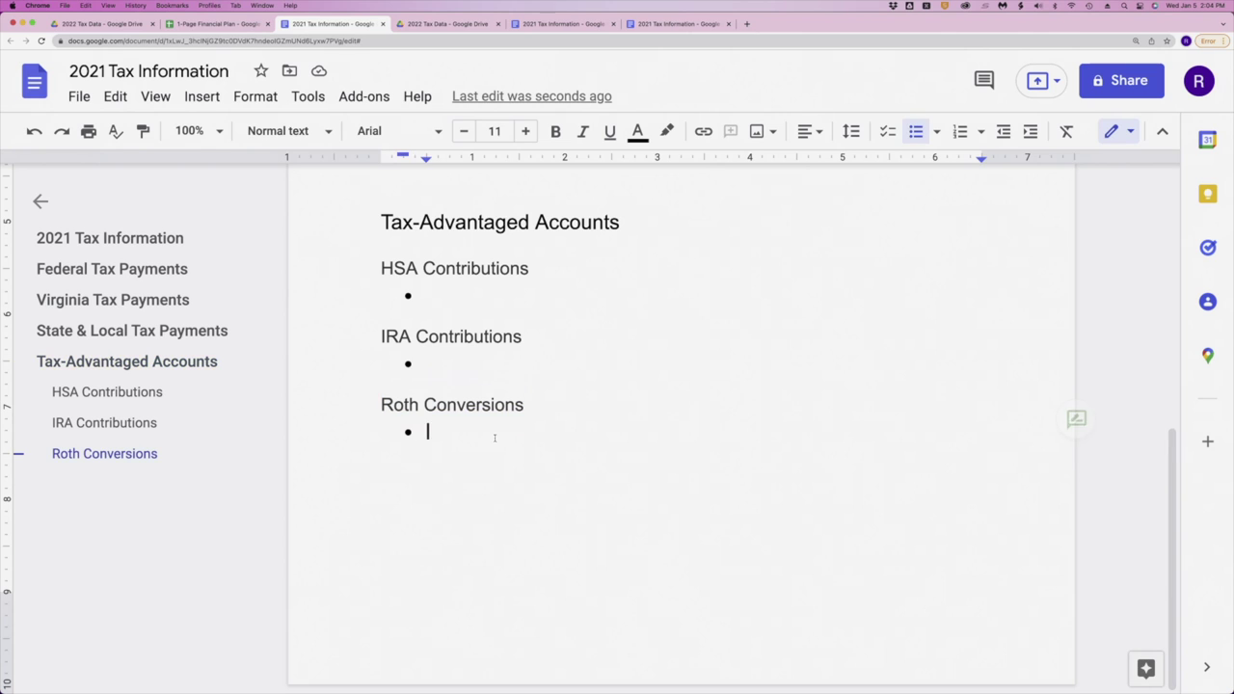
pyautogui.press('BackSpace')
pyautogui.press('Return')
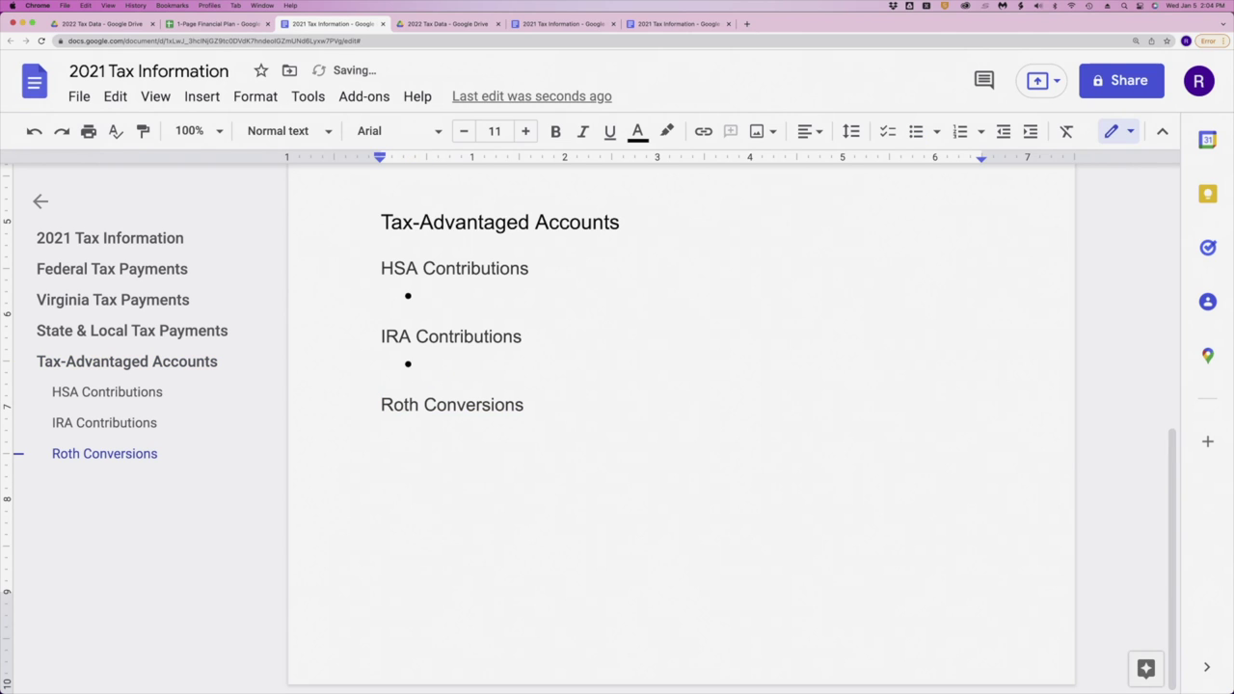
pyautogui.write('Charitable Contributions')
pyautogui.press('Return')
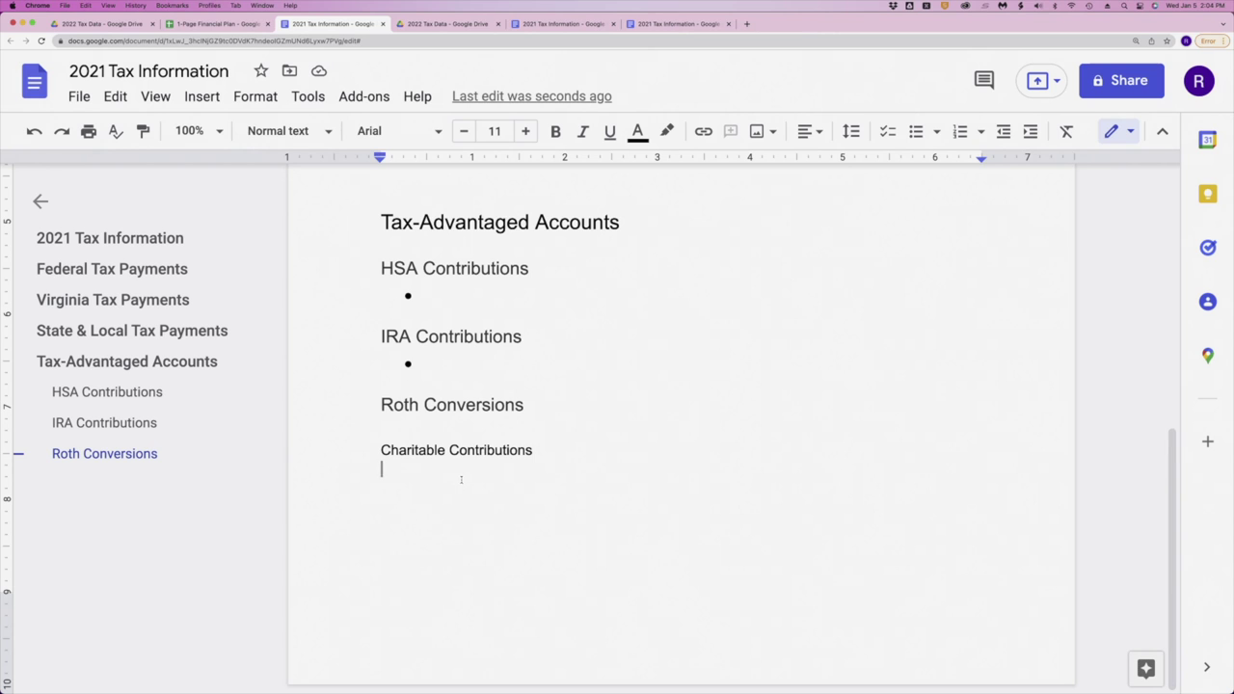
# - Append ": $5,000" to the Charitable Contributions line and select the amount
pyautogui.moveTo(461, 477); pyautogui.dragTo(575, 455)
pyautogui.write(': $5,000')
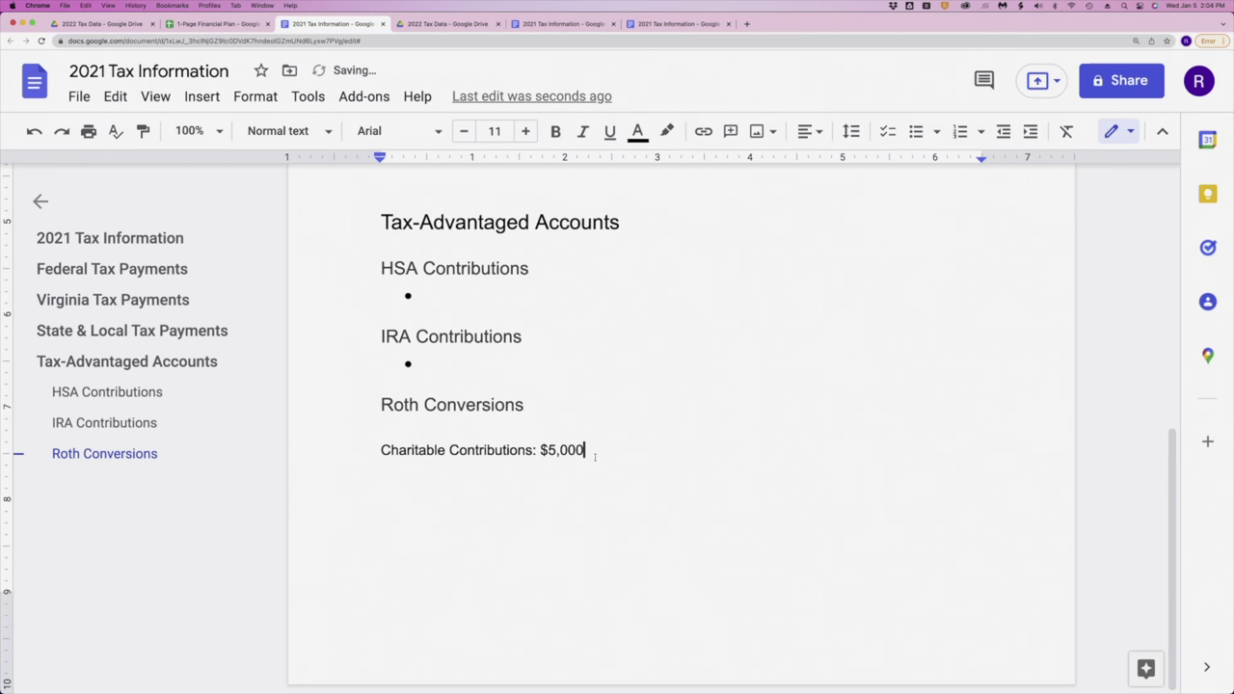
pyautogui.moveTo(596, 454); pyautogui.dragTo(541, 450)
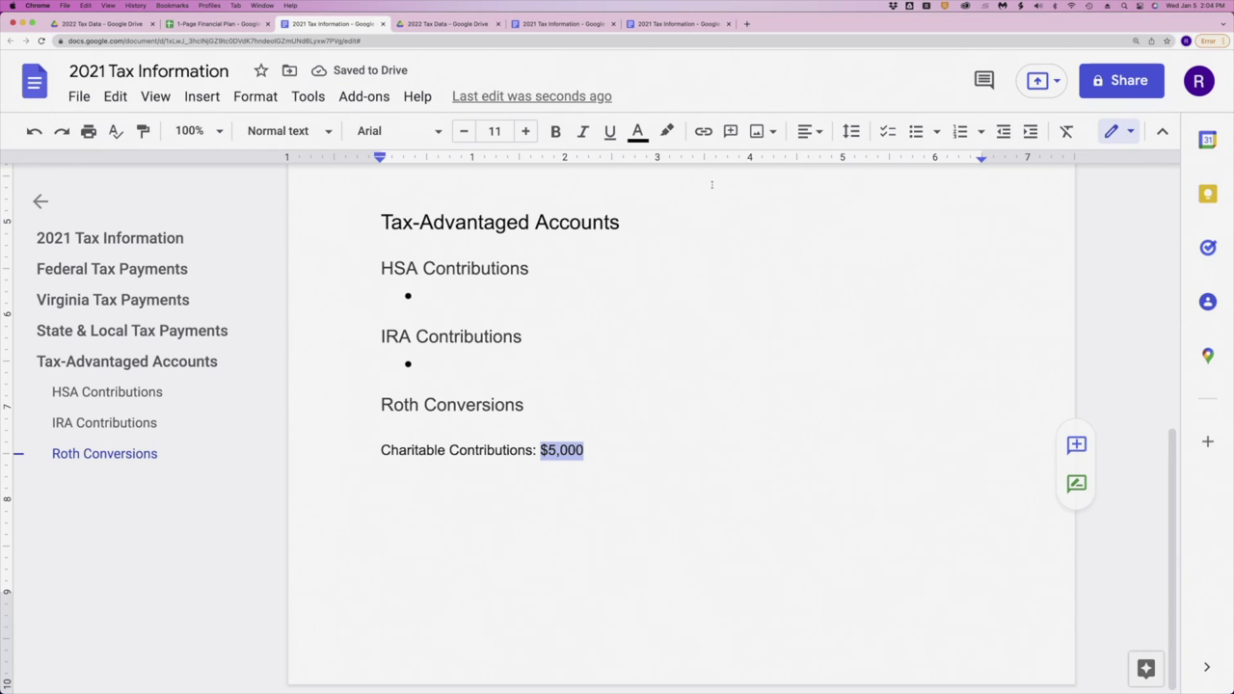
# - Check the link options for the $5,000 charitable amount, close them and review the tax document from its beginning
pyautogui.click(703, 130)
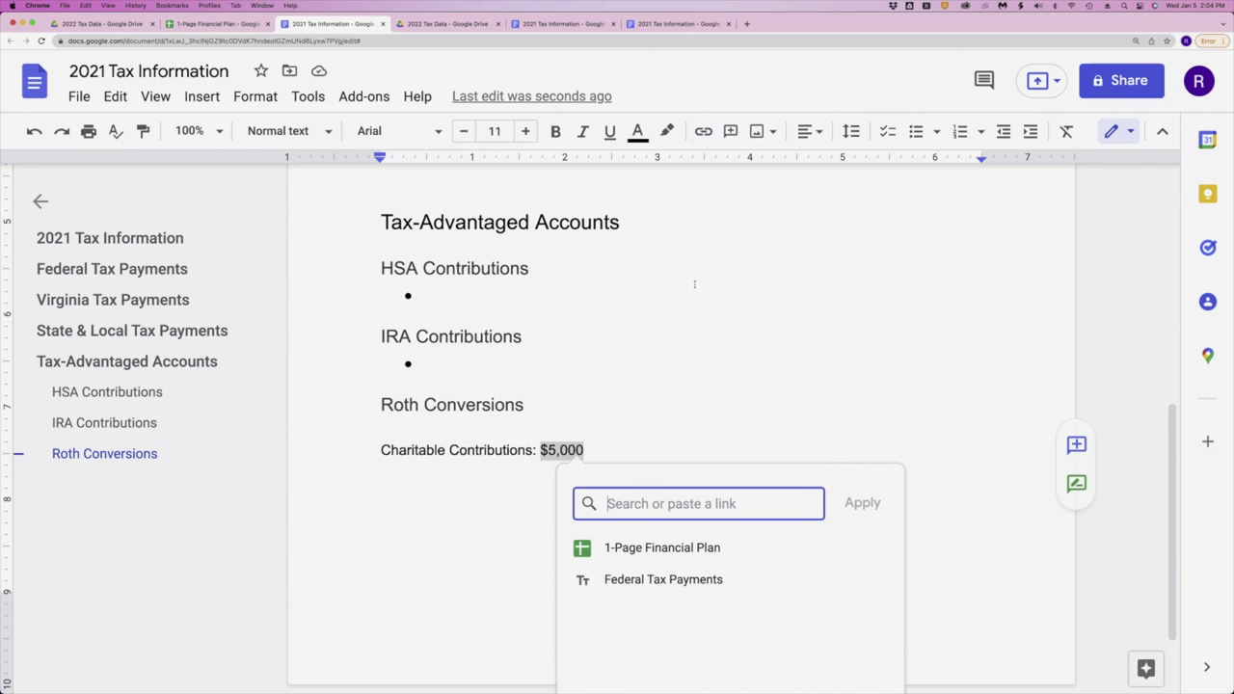
pyautogui.click(662, 445)
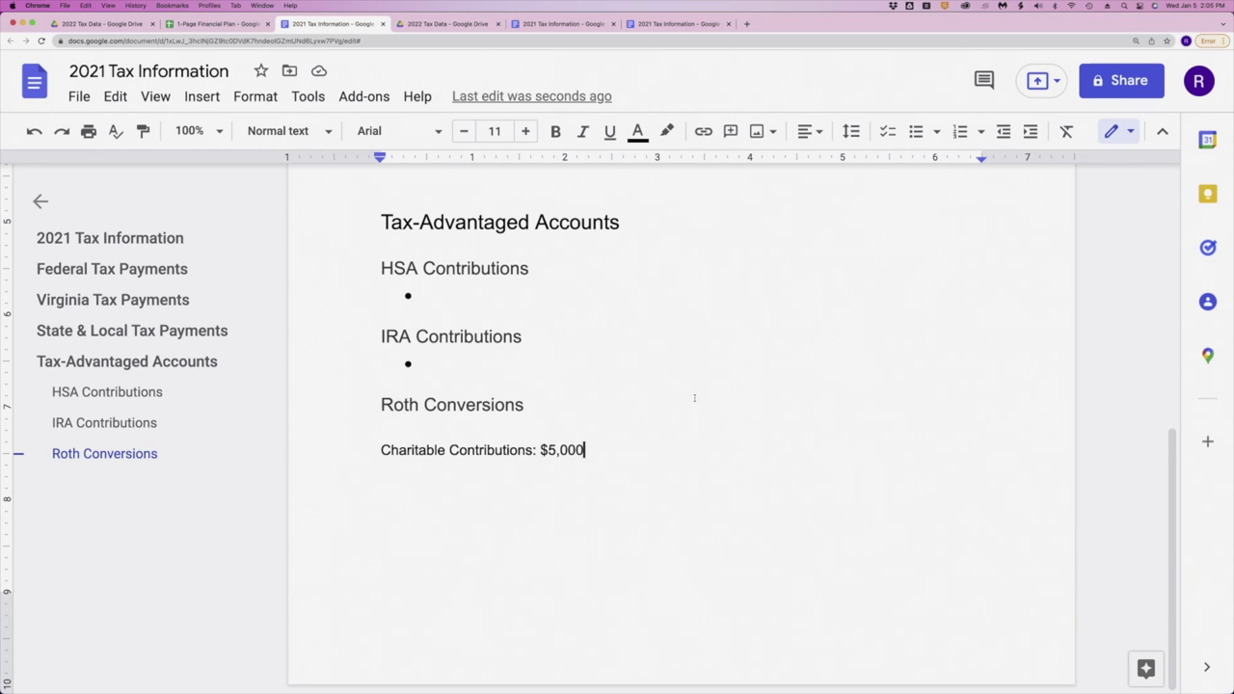
pyautogui.scroll(3, 561, 491)
pyautogui.scroll(8, 561, 492)
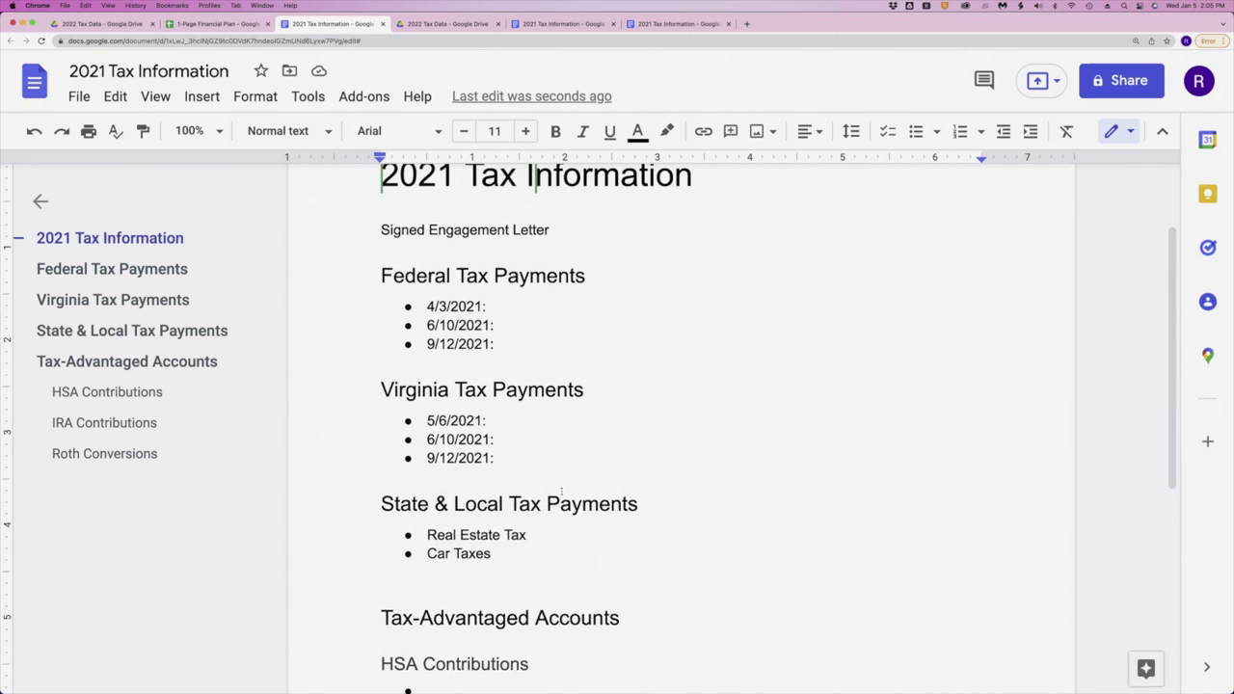
pyautogui.scroll(2, 561, 492)
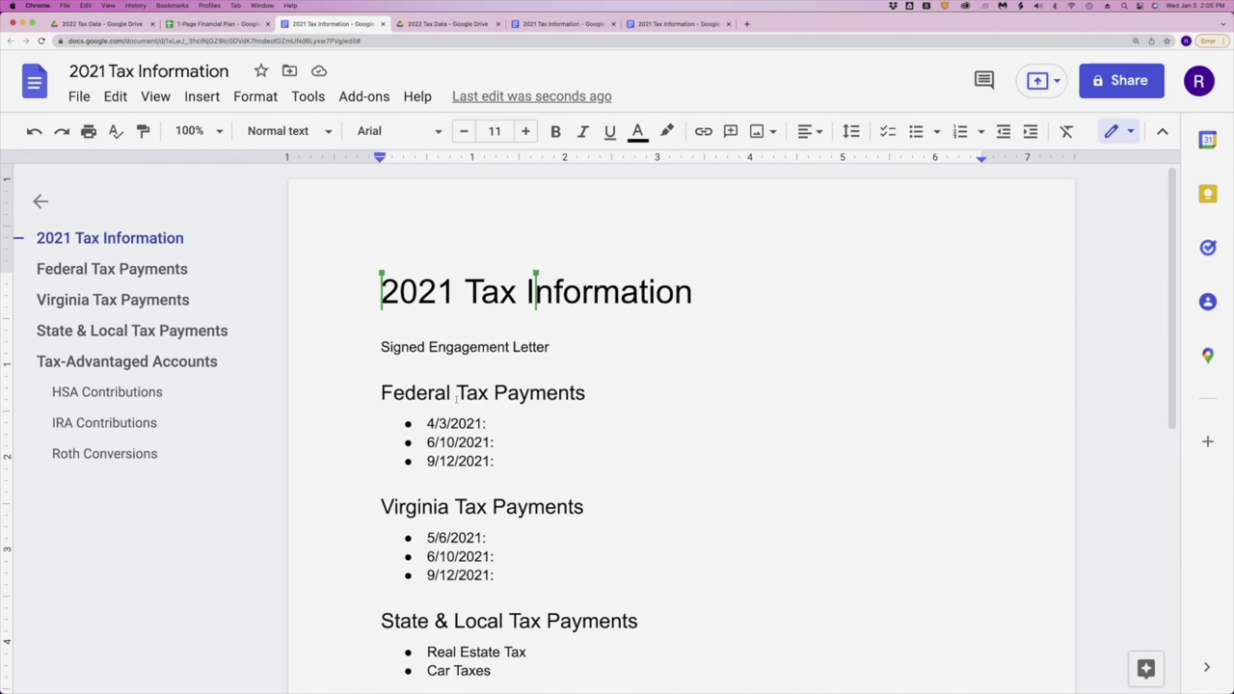
# - Switch to the 2022 Tax Data folder in Google Drive and look through the actions available for it
pyautogui.click(122, 26)
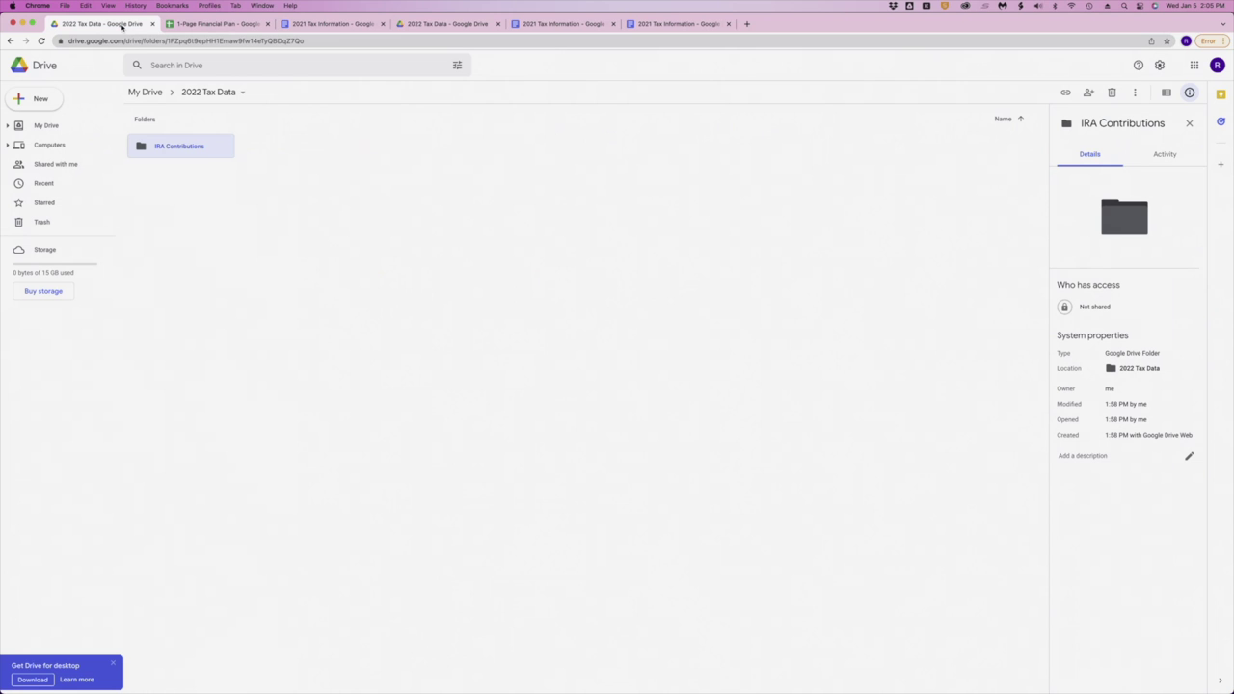
pyautogui.click(208, 92)
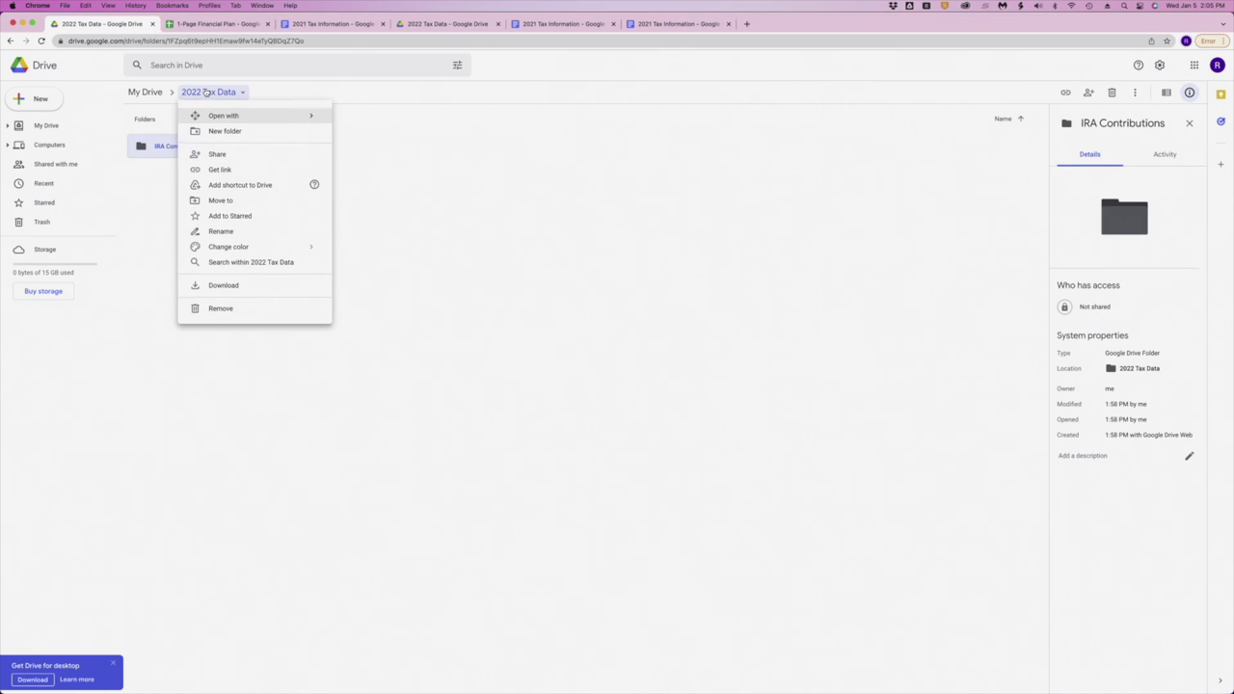
pyautogui.click(503, 294)
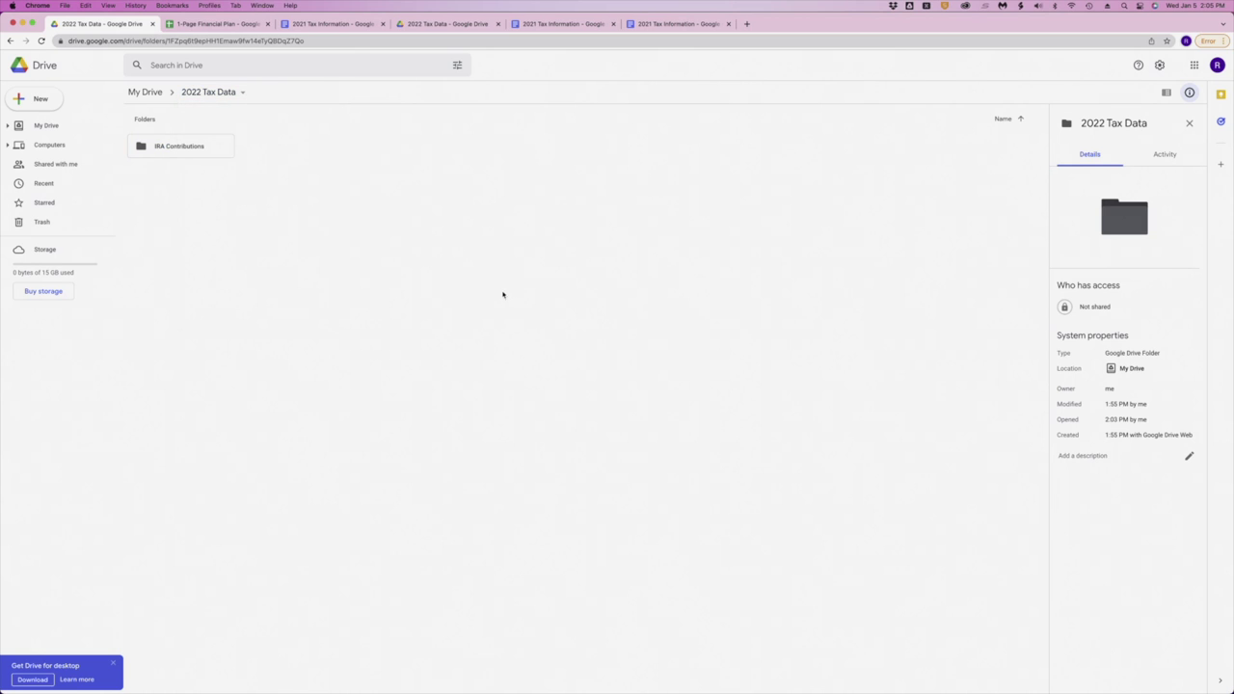
pyautogui.click(182, 92)
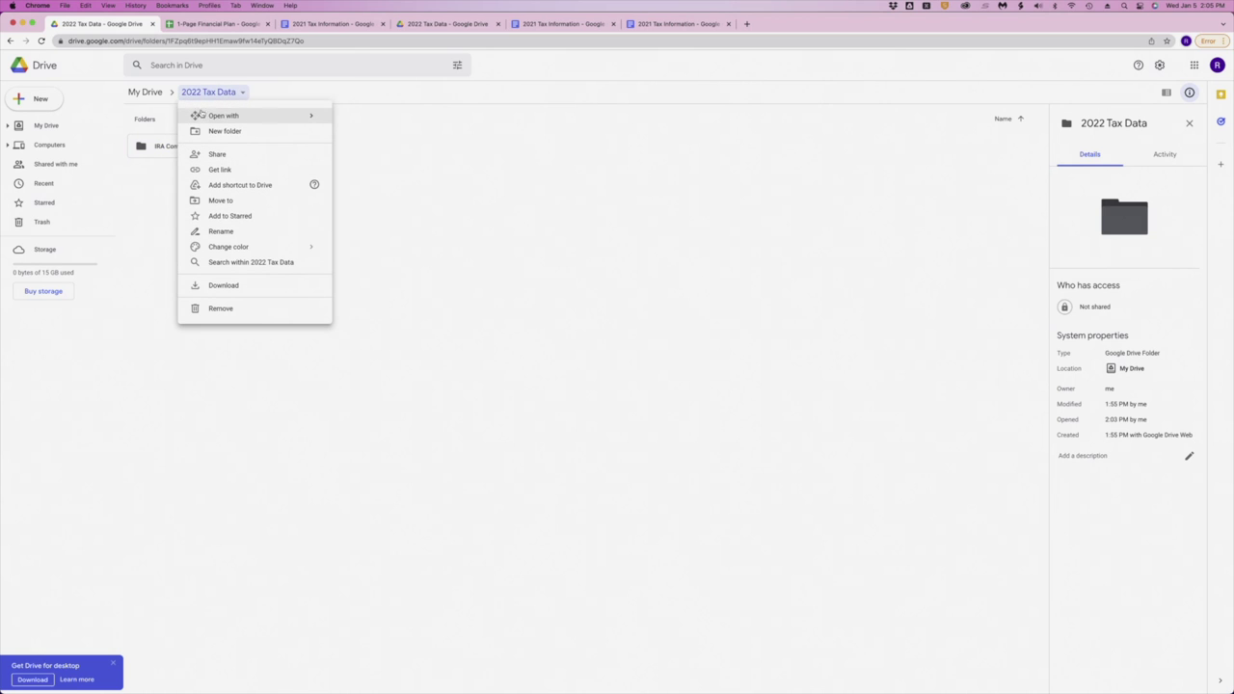
pyautogui.moveTo(241, 115)
pyautogui.click(450, 272)
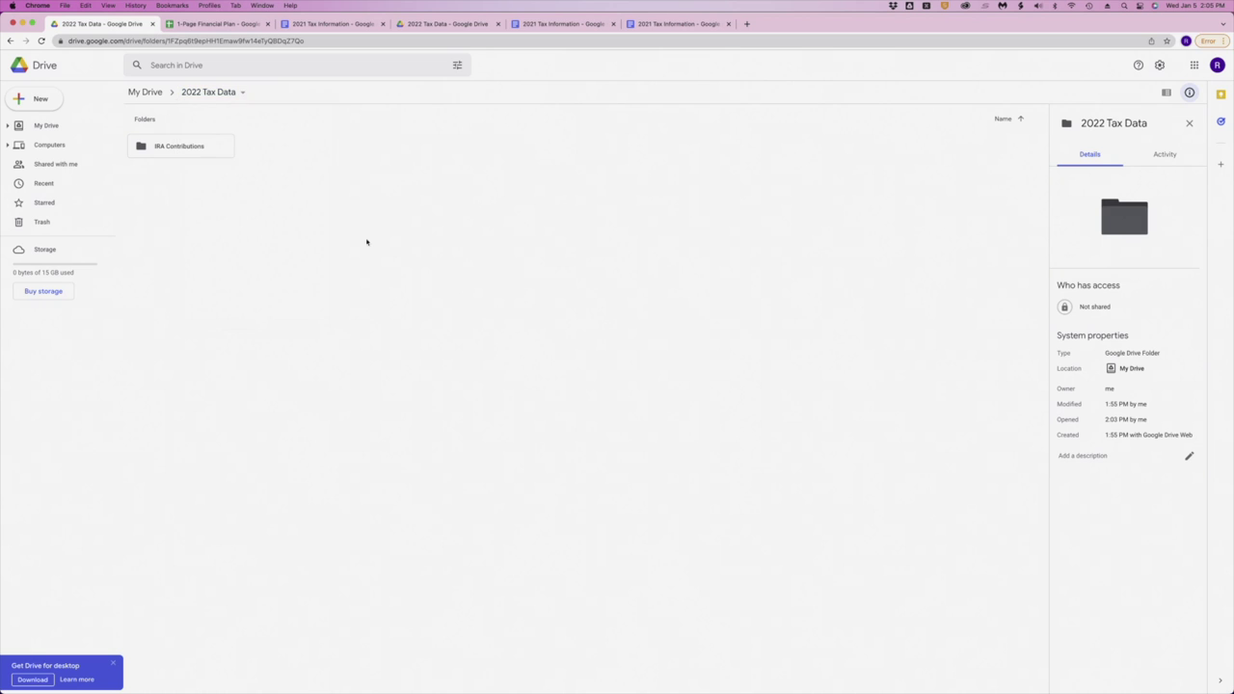
# - Create a new folder named "Charitable Contributions" inside the 2022 Tax Data folder
pyautogui.click(145, 92)
pyautogui.doubleClick(170, 147)
pyautogui.click(160, 146)
pyautogui.click(41, 99)
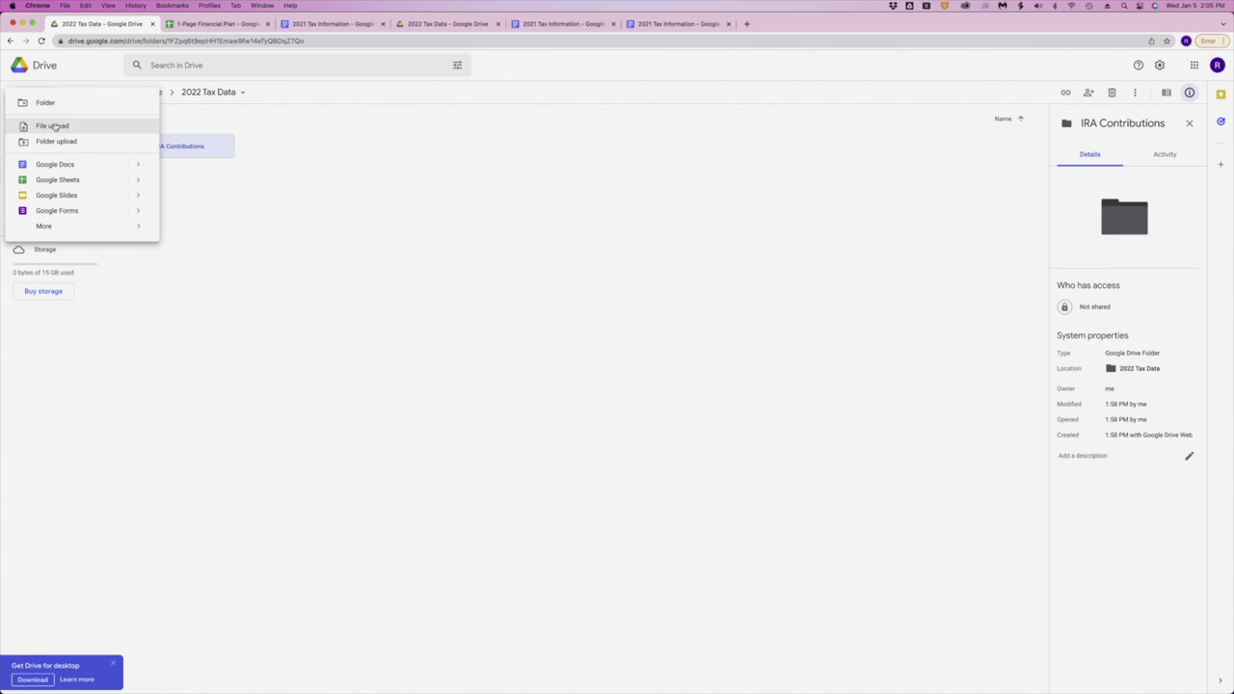
pyautogui.click(43, 102)
pyautogui.write('Charitable Contributions')
pyautogui.press('Return')
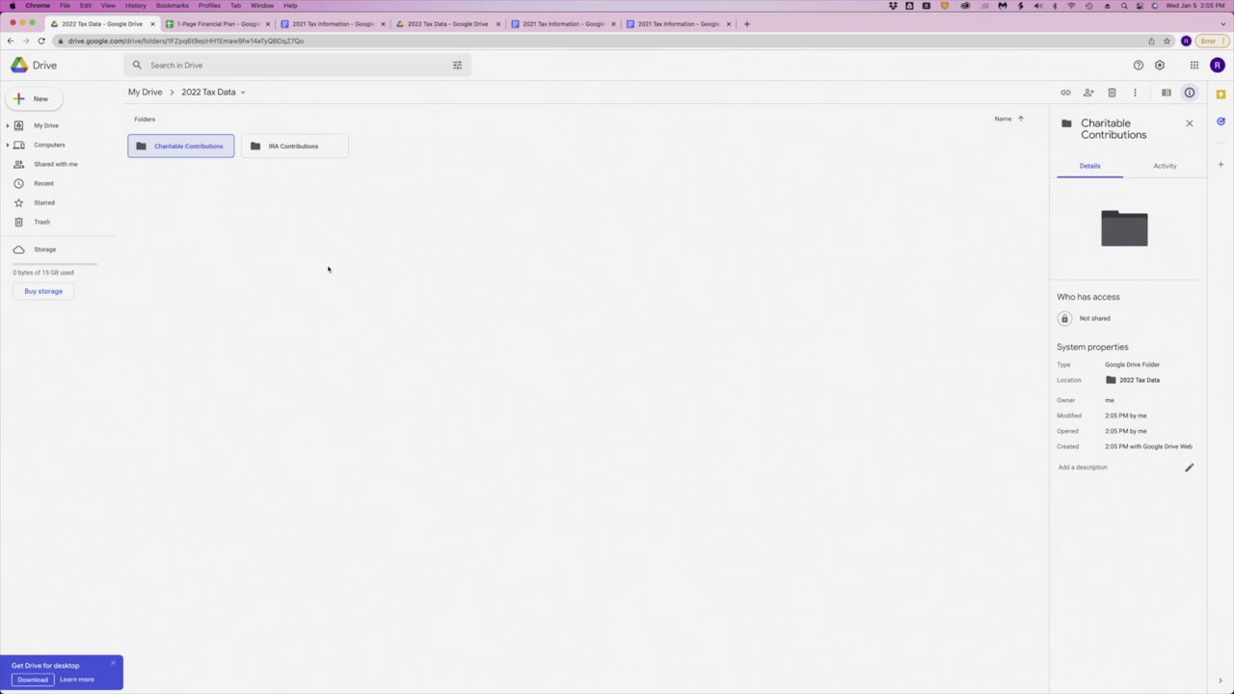
# - Look over the 2021 Tax Information document again and switch to the 1-Page Financial Plan spreadsheet
pyautogui.click(332, 26)
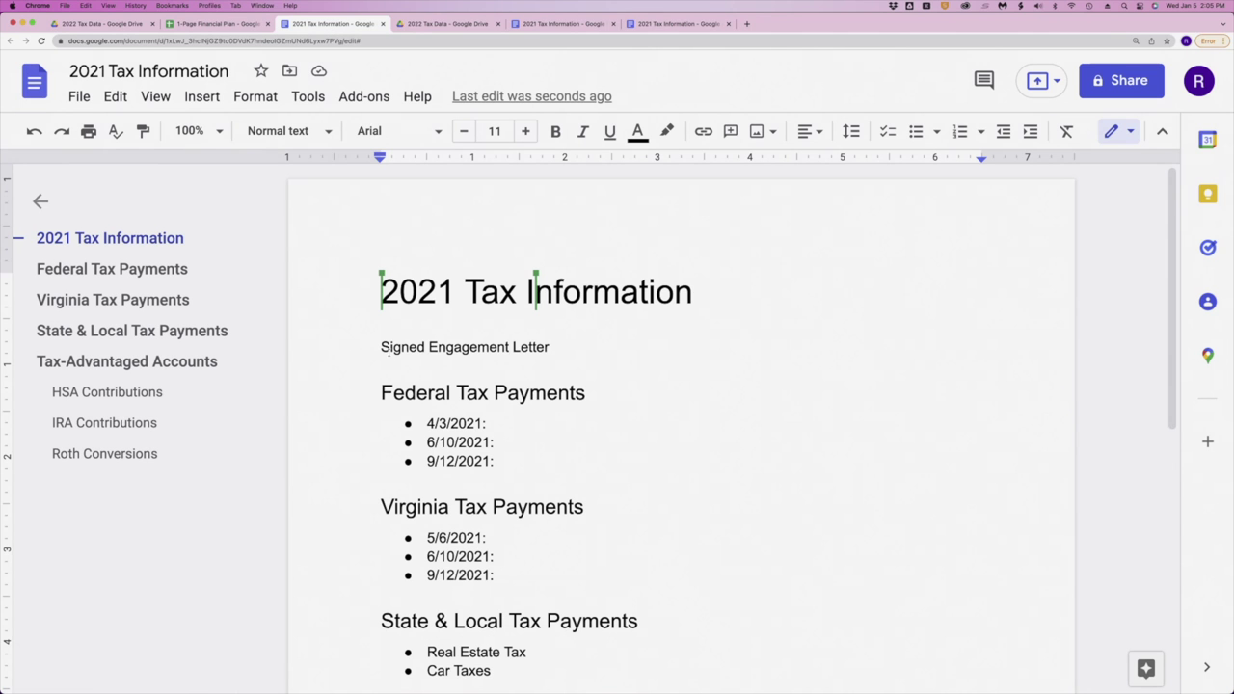
pyautogui.scroll(-1, 389, 353)
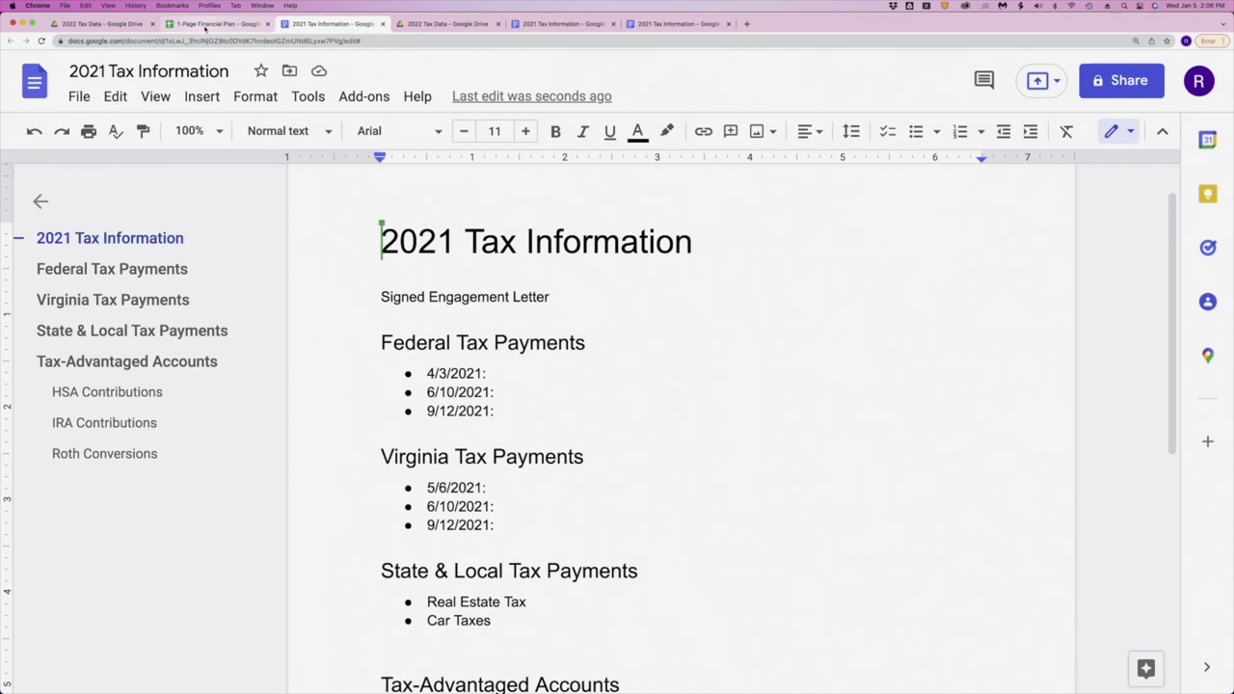
pyautogui.click(202, 25)
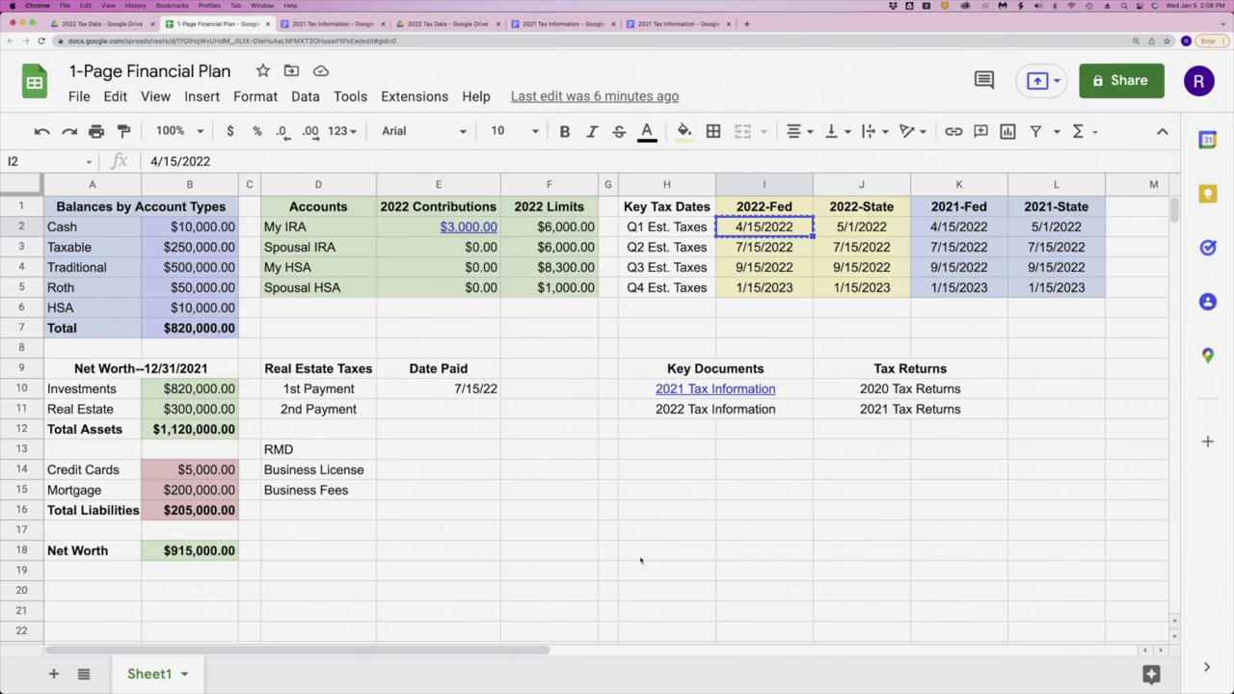